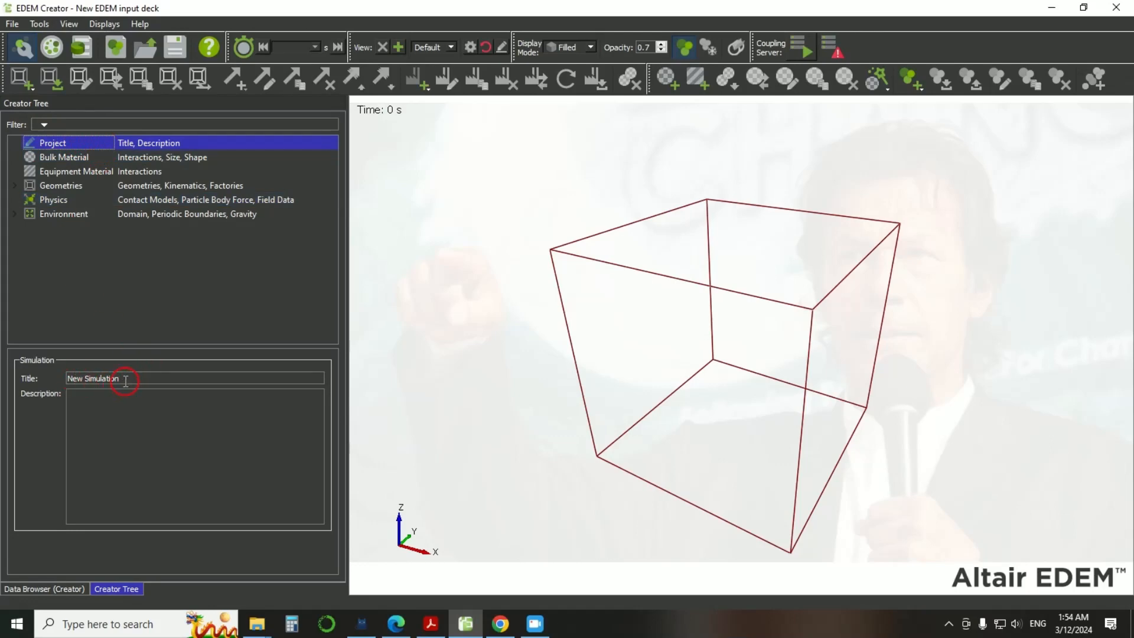
pyautogui.click(101, 409)
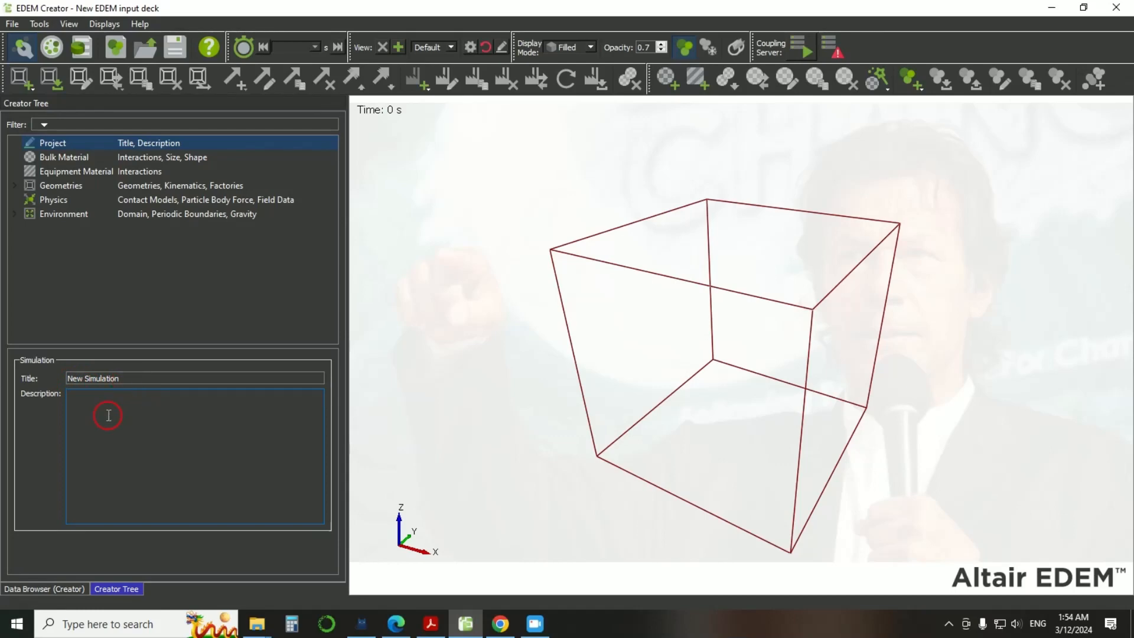
pyautogui.click(618, 603)
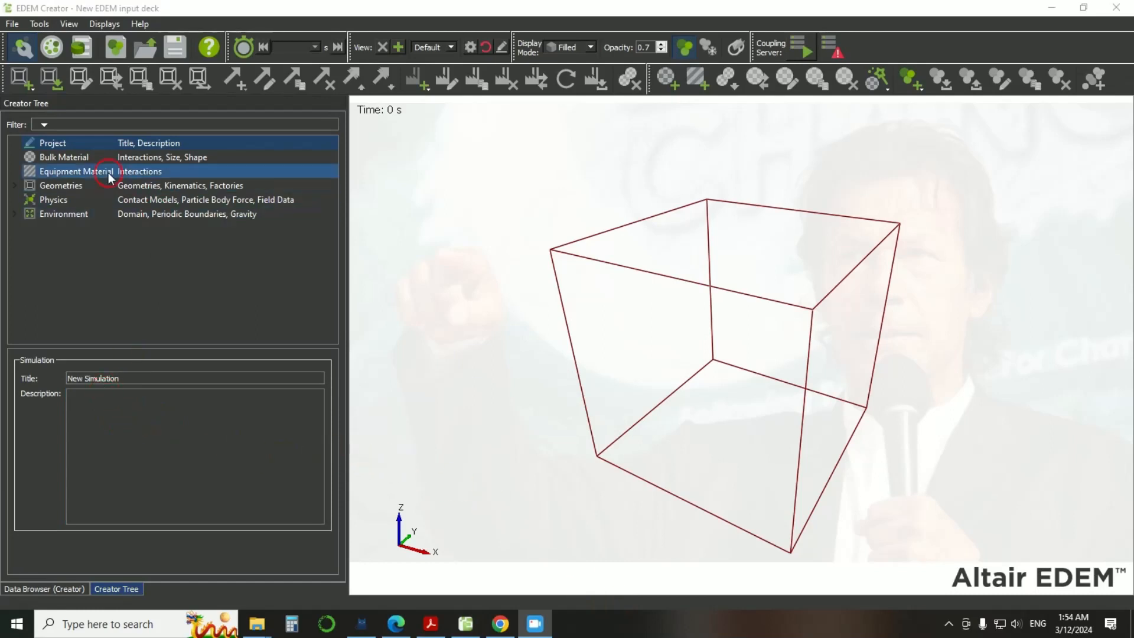
# - Add a bulk material to the project and name it "Soil material"
pyautogui.click(81, 158)
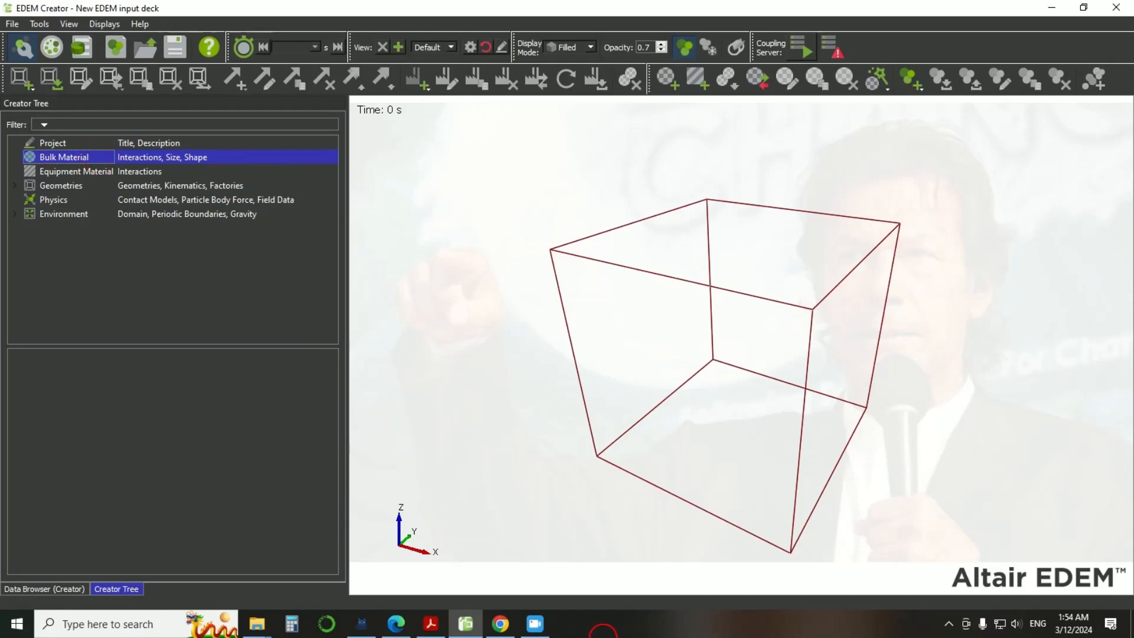
pyautogui.click(620, 601)
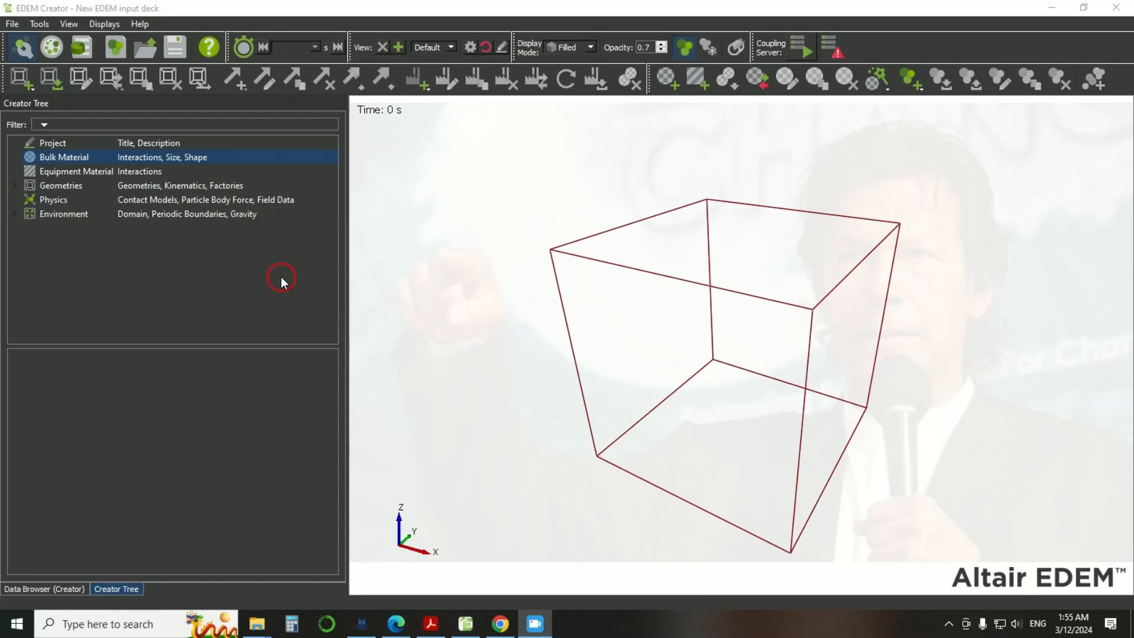
pyautogui.rightClick(74, 155)
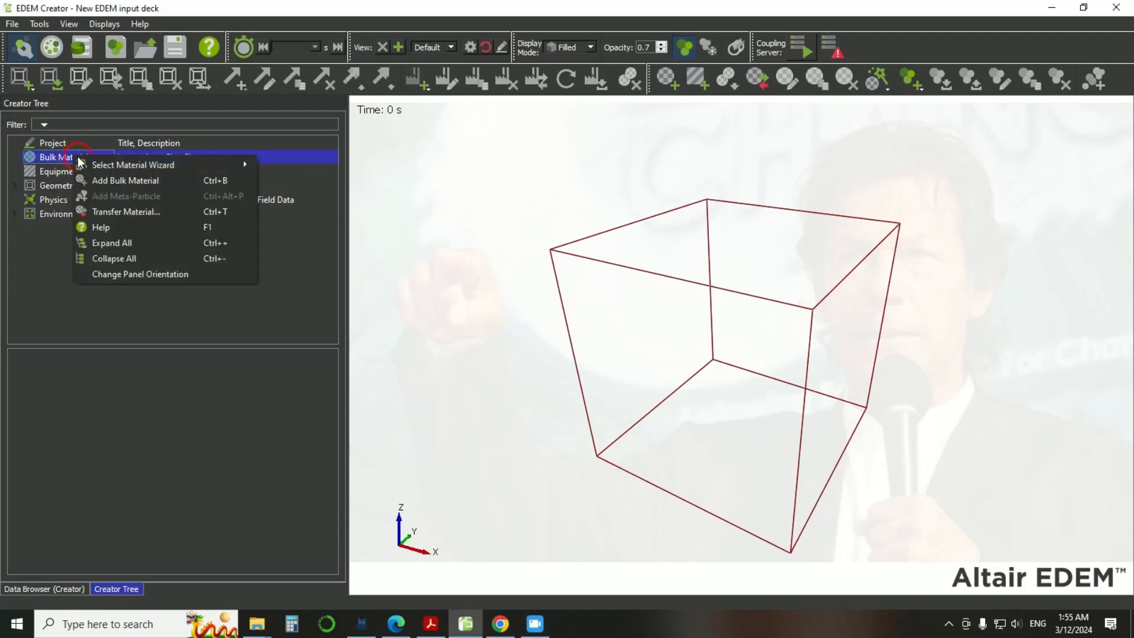
pyautogui.moveTo(106, 162)
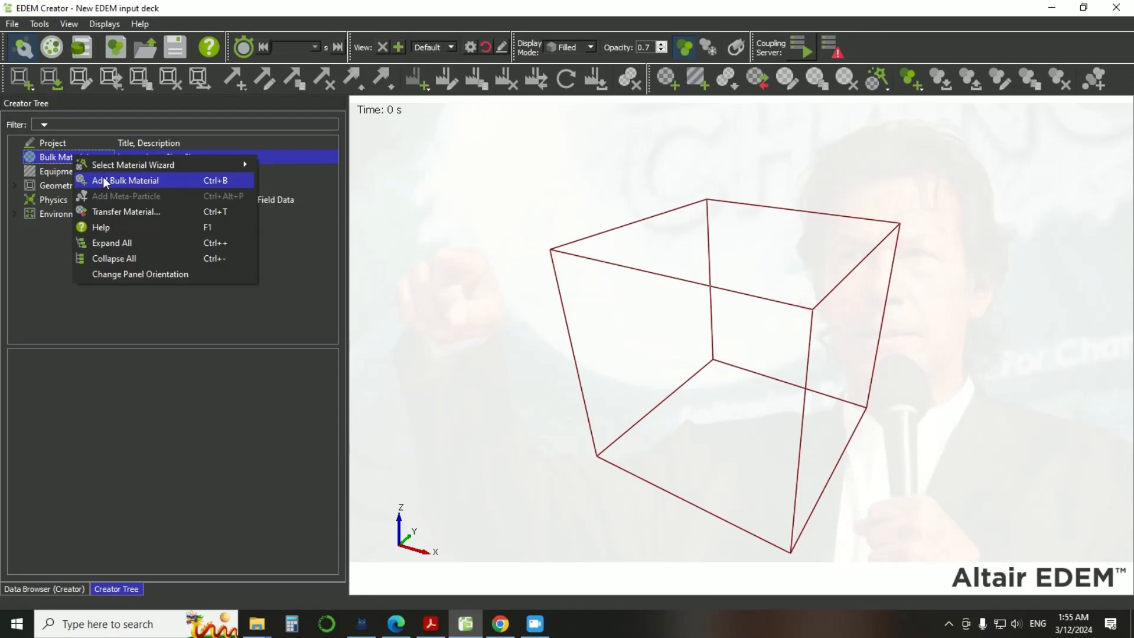
pyautogui.click(123, 183)
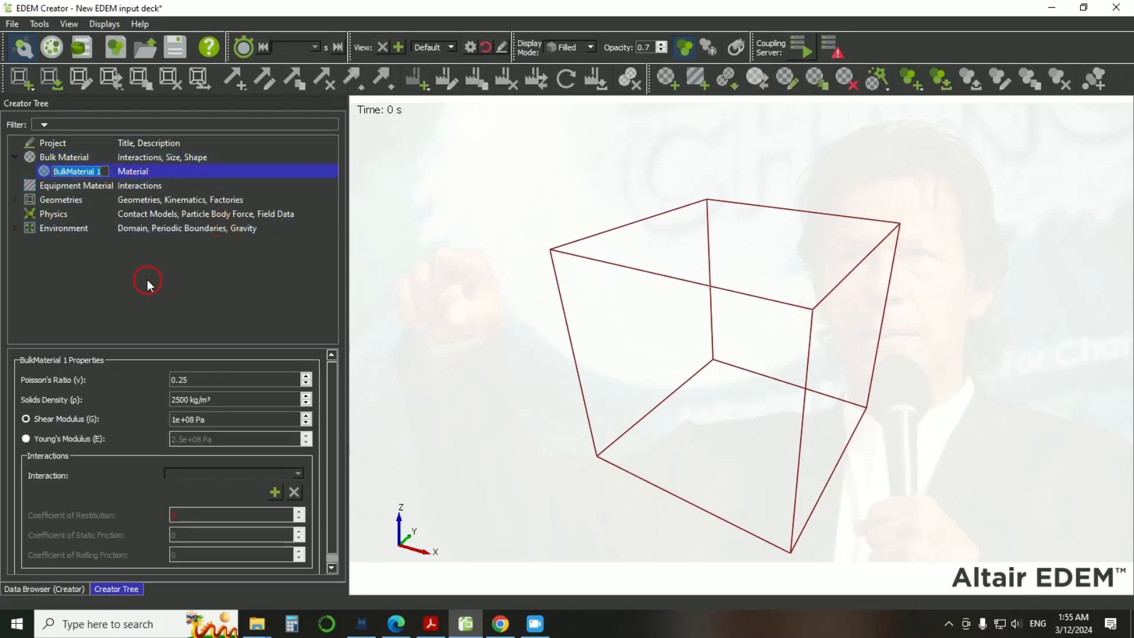
pyautogui.doubleClick(103, 175)
pyautogui.click(68, 175)
pyautogui.moveTo(68, 176); pyautogui.dragTo(104, 174)
pyautogui.moveTo(105, 170); pyautogui.dragTo(50, 177)
pyautogui.write('Soil material')
pyautogui.click(159, 274)
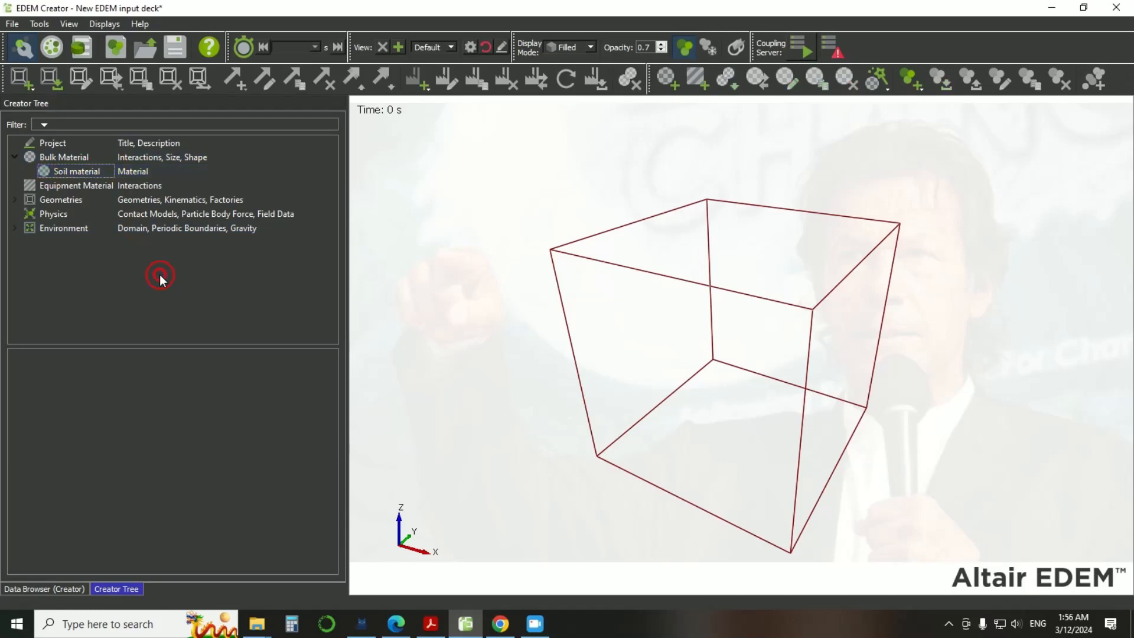
# - Switch the soil material's stiffness definition from Shear Modulus to Young's Modulus
pyautogui.click(76, 171)
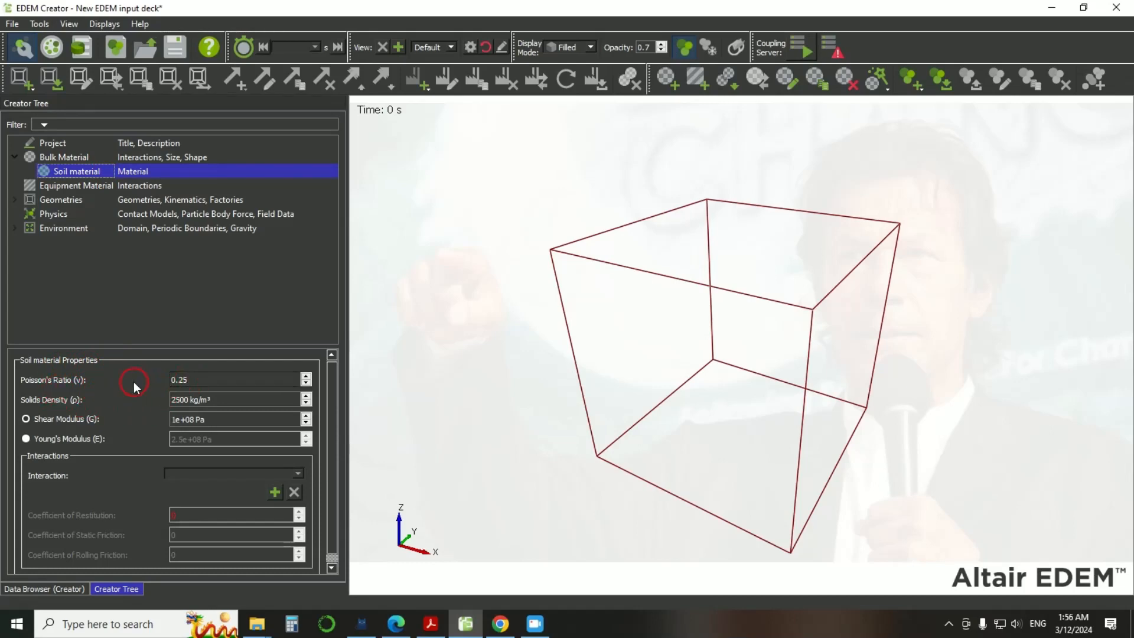
pyautogui.click(28, 379)
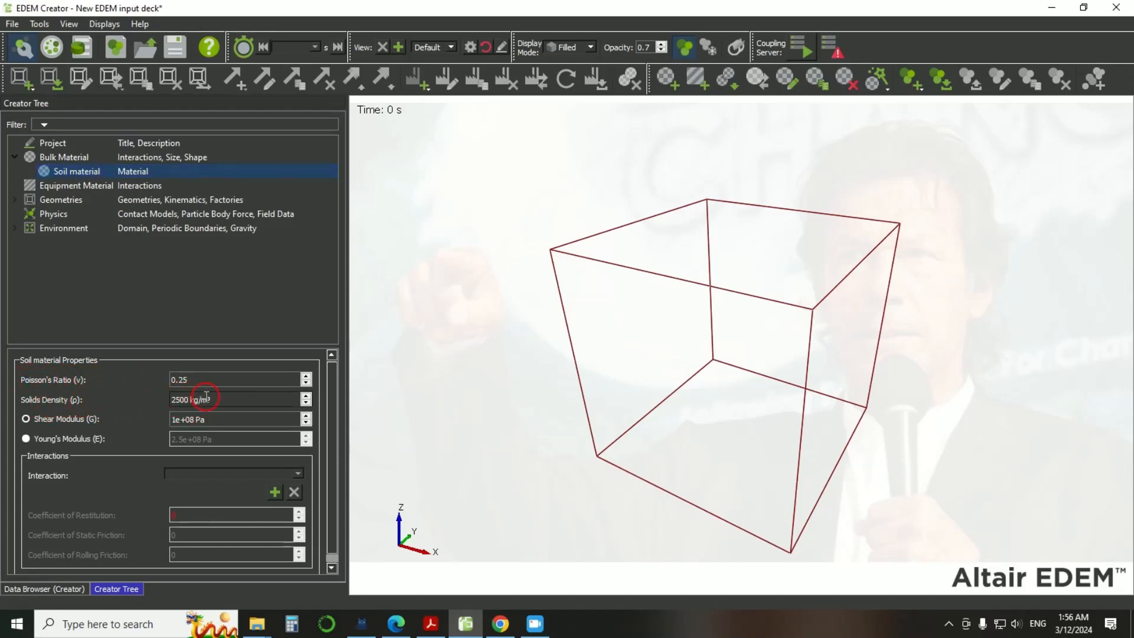
pyautogui.click(43, 420)
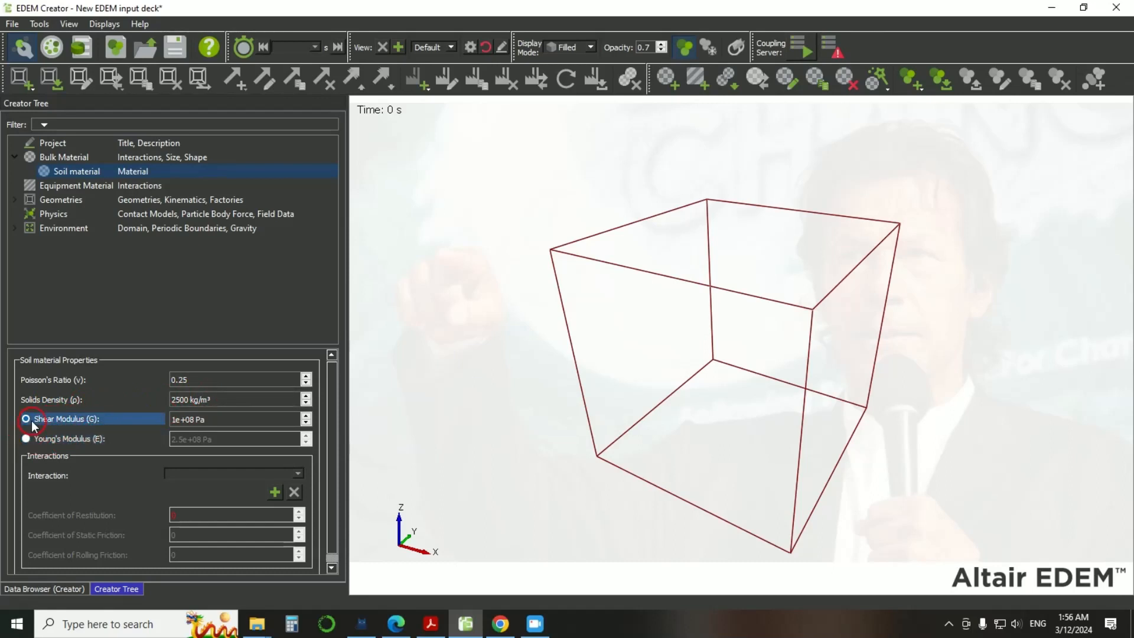
pyautogui.click(26, 438)
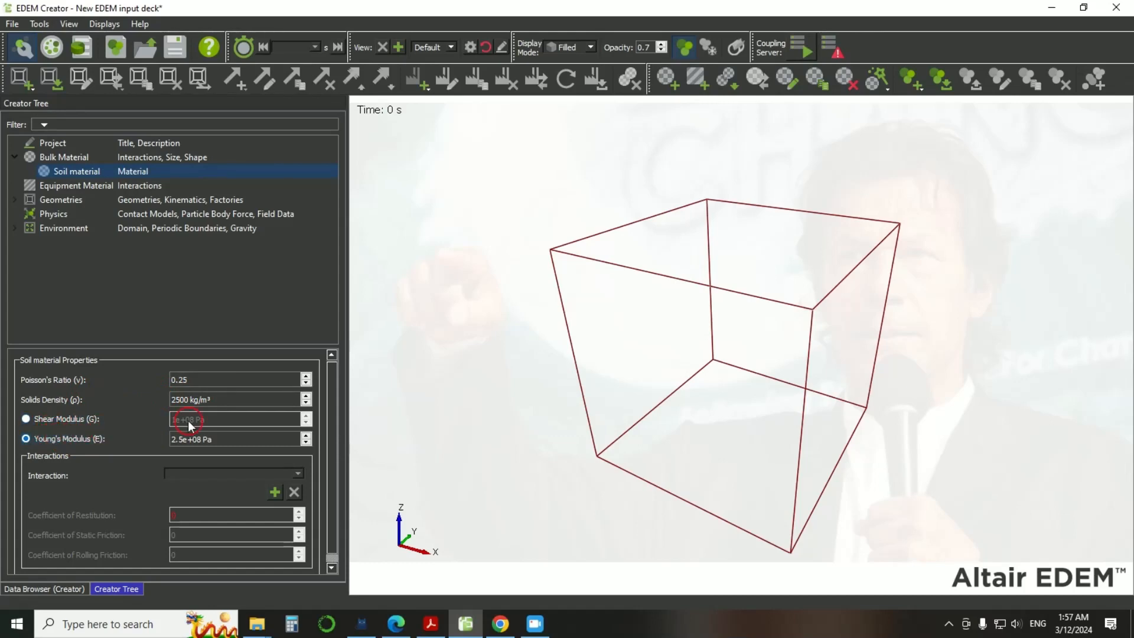
pyautogui.click(619, 602)
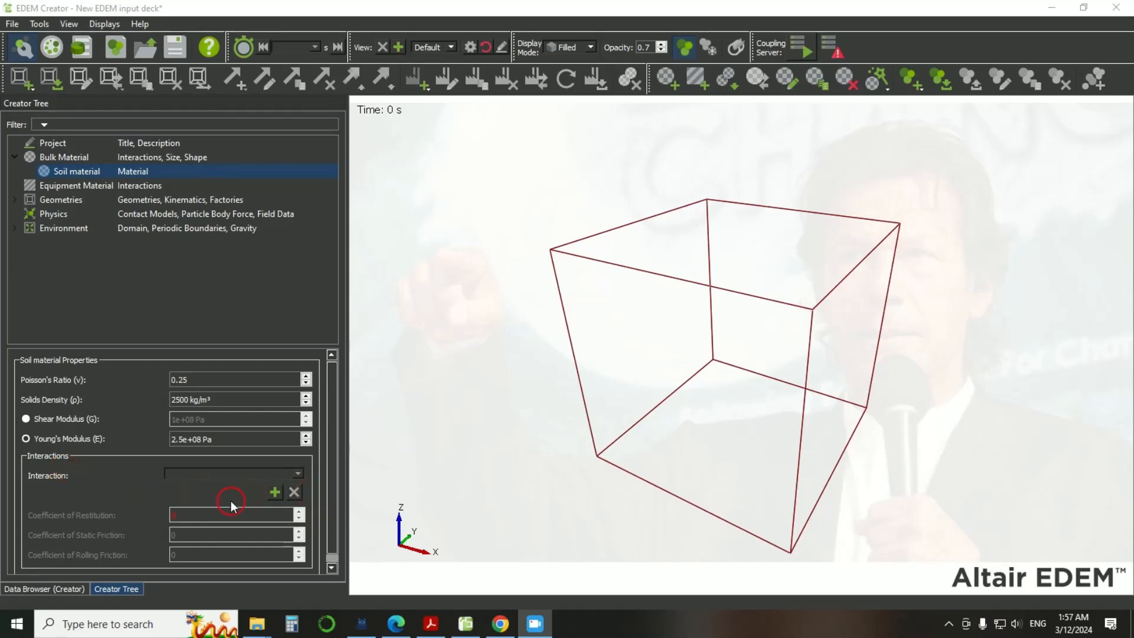
# - Add an interaction of the soil material with itself, keeping the default restitution and friction coefficients
pyautogui.click(275, 491)
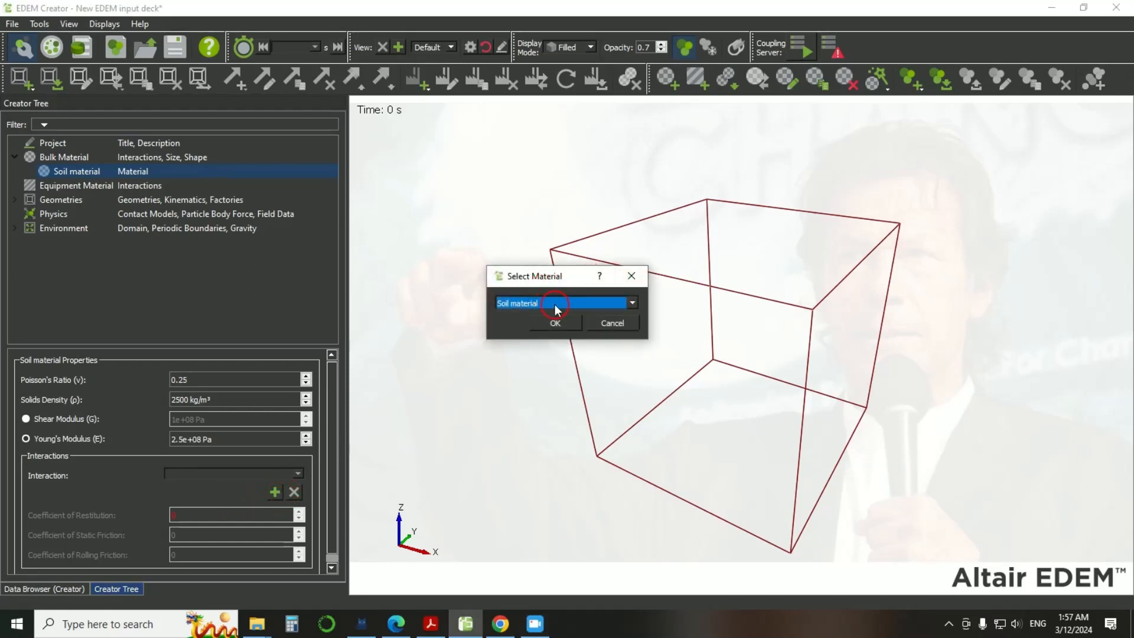
pyautogui.moveTo(539, 279); pyautogui.dragTo(457, 209)
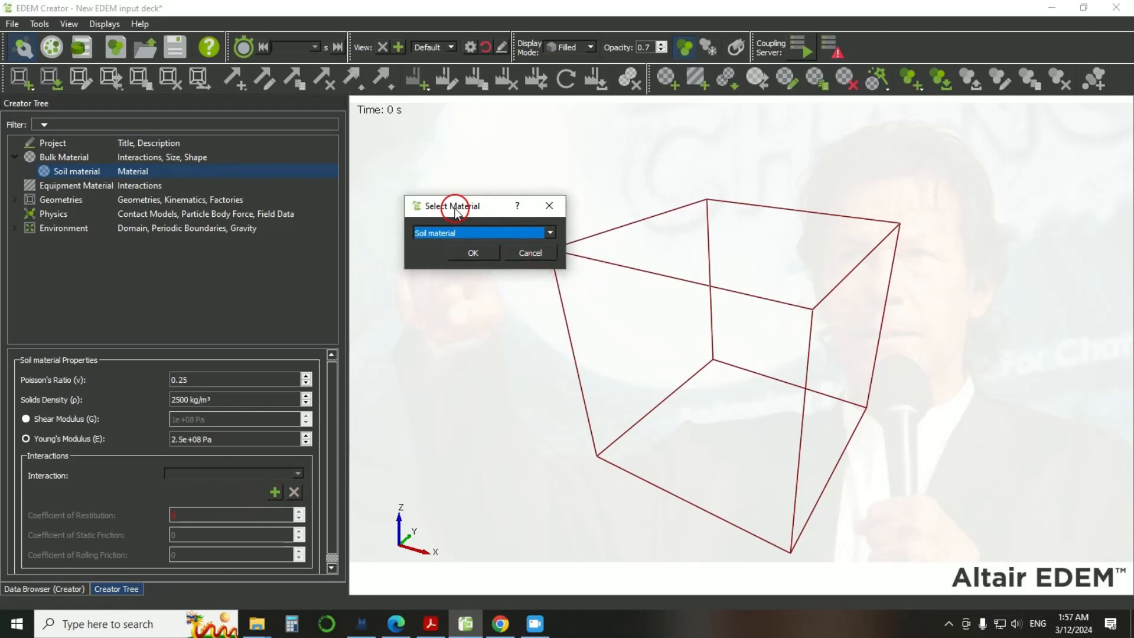
pyautogui.click(549, 233)
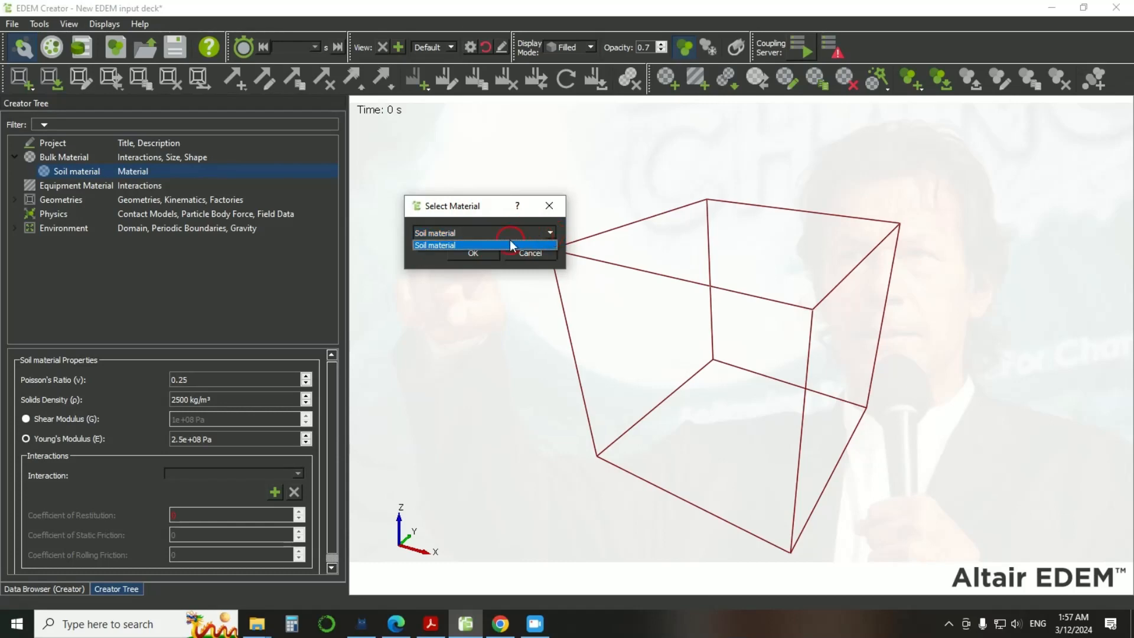
pyautogui.click(434, 246)
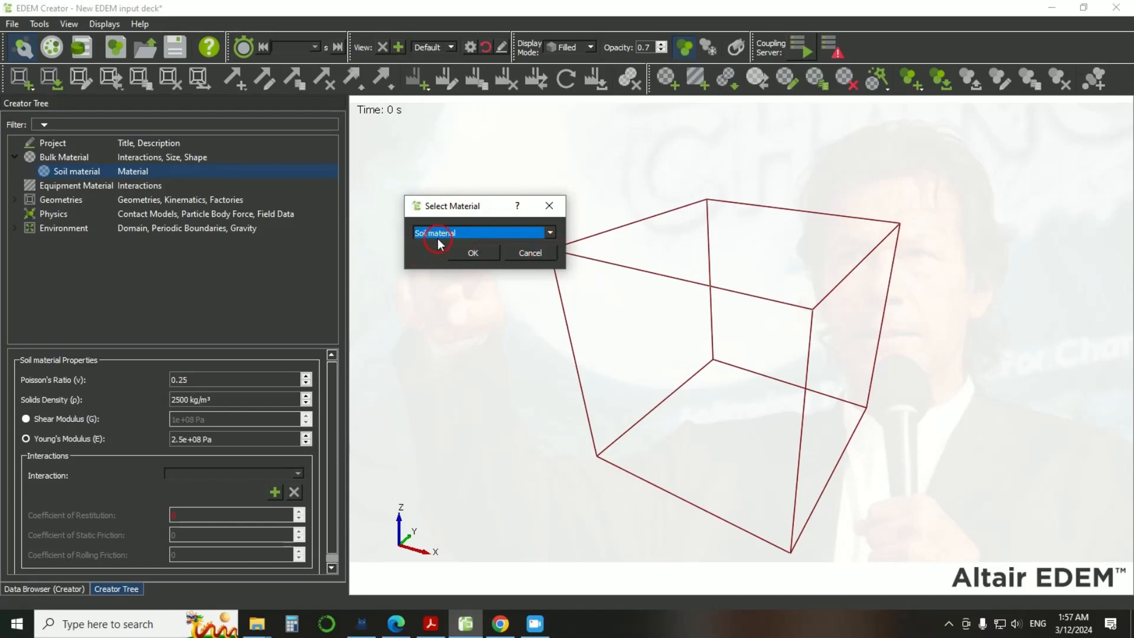
pyautogui.click(470, 252)
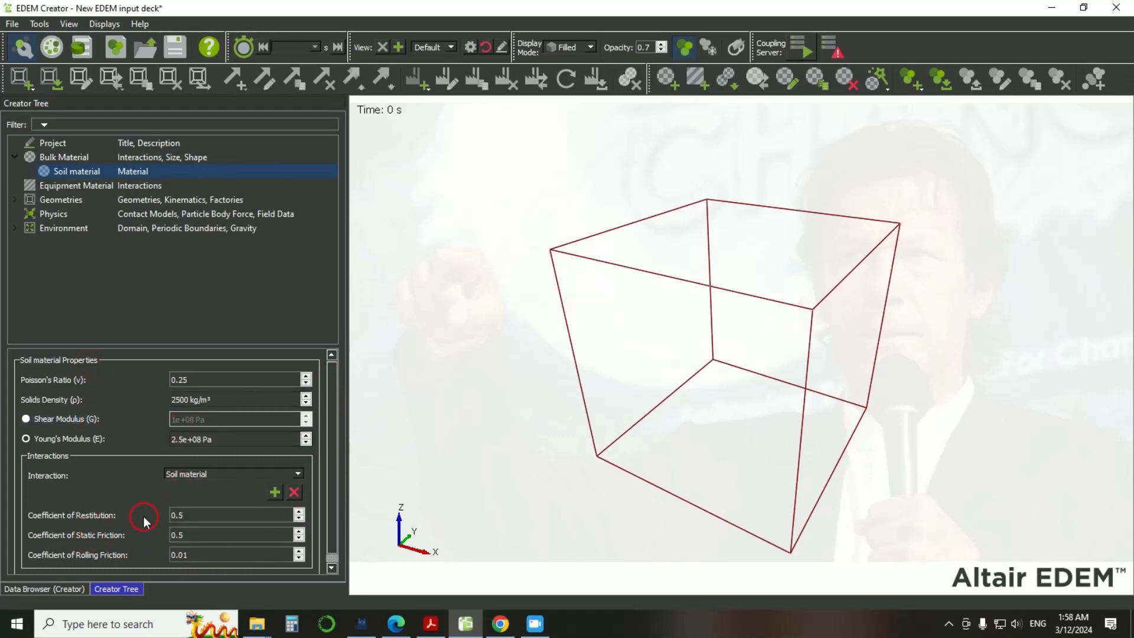
pyautogui.click(201, 516)
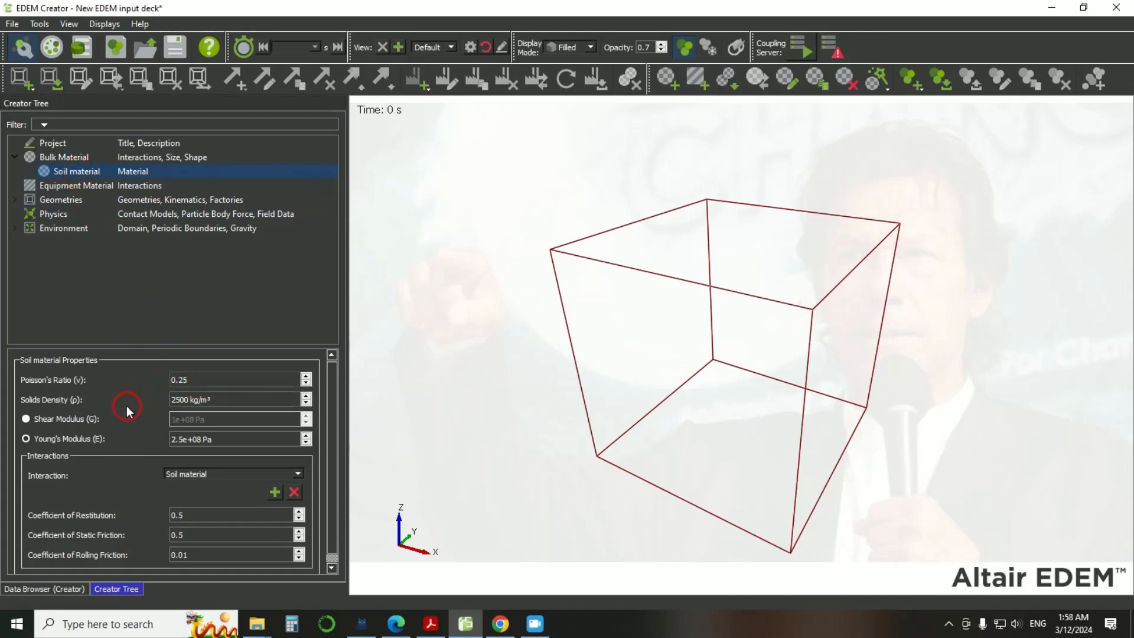
pyautogui.click(187, 379)
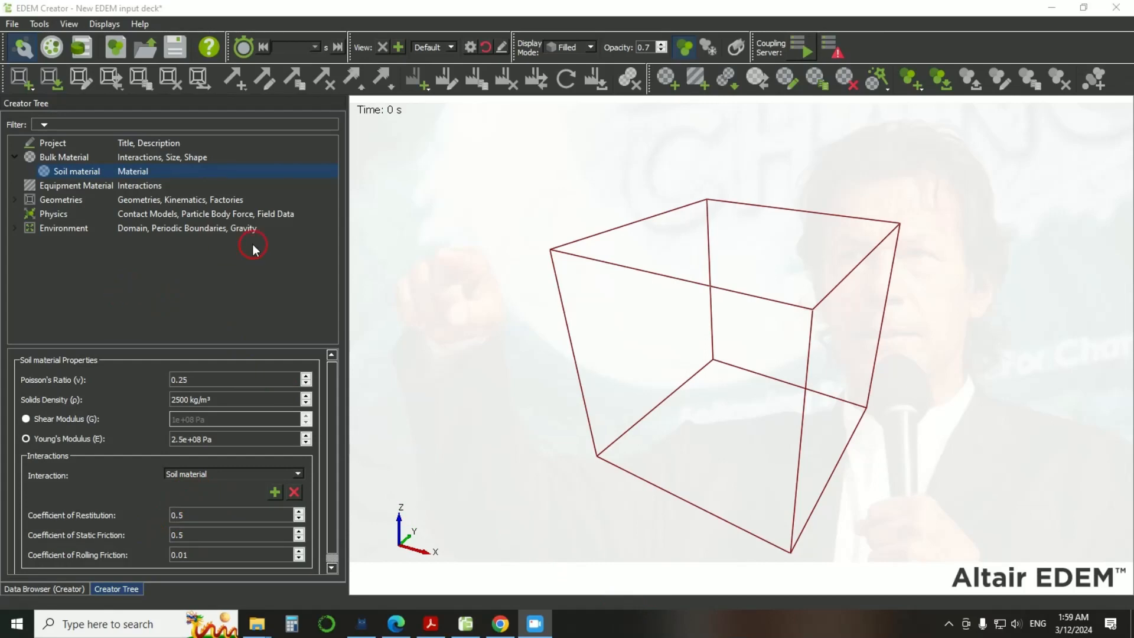
# - Add a second bulk material and name it "Sand material"
pyautogui.click(73, 159)
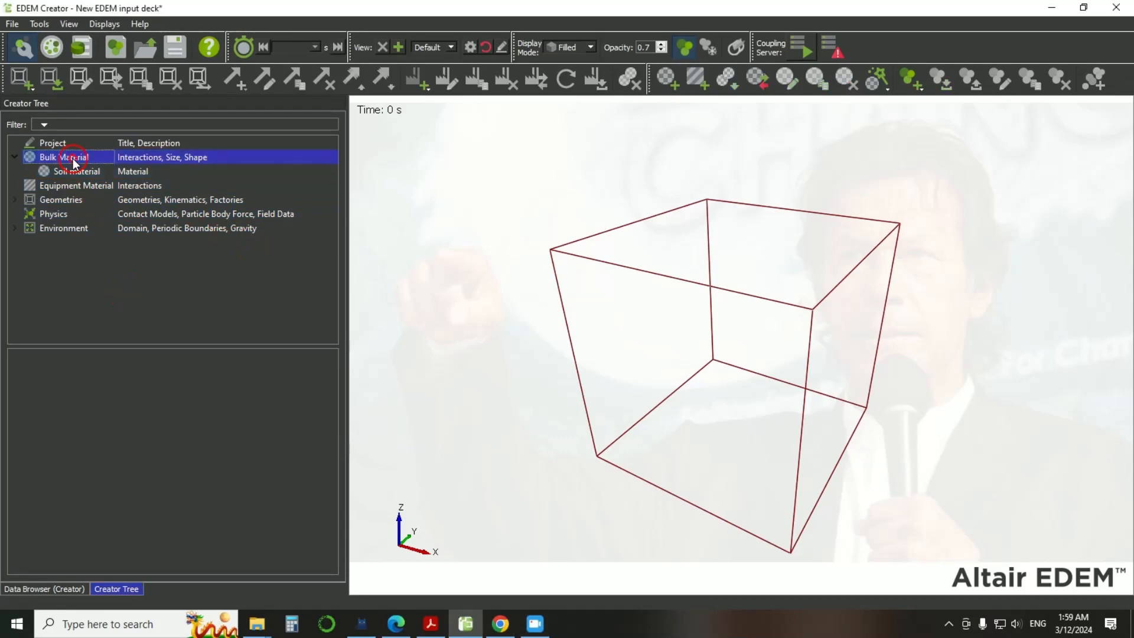
pyautogui.rightClick(73, 159)
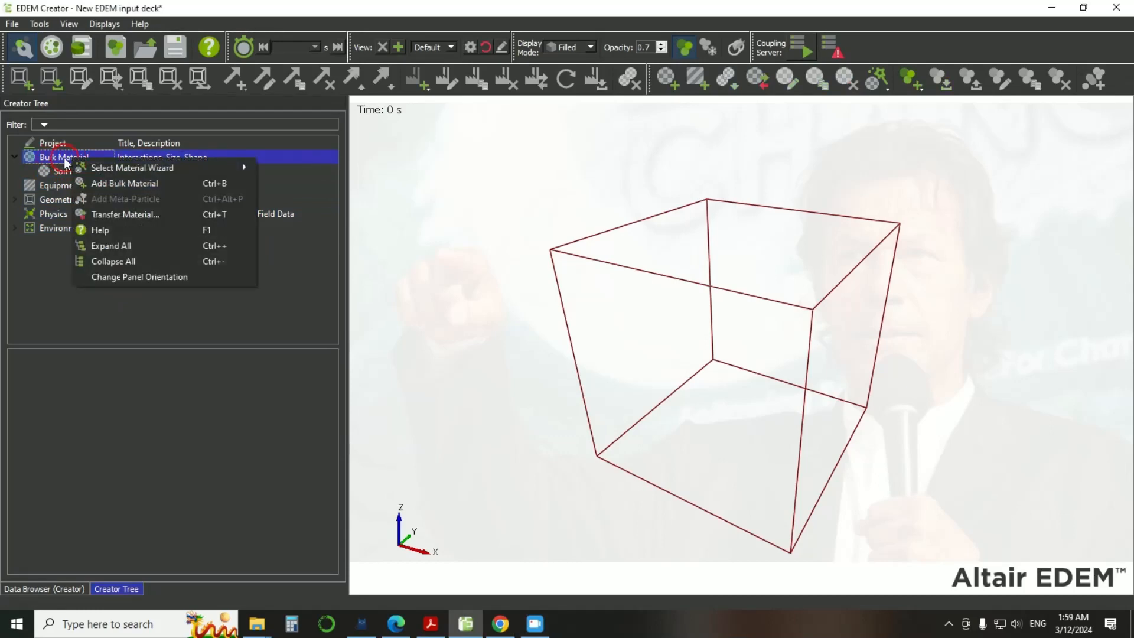
pyautogui.click(110, 181)
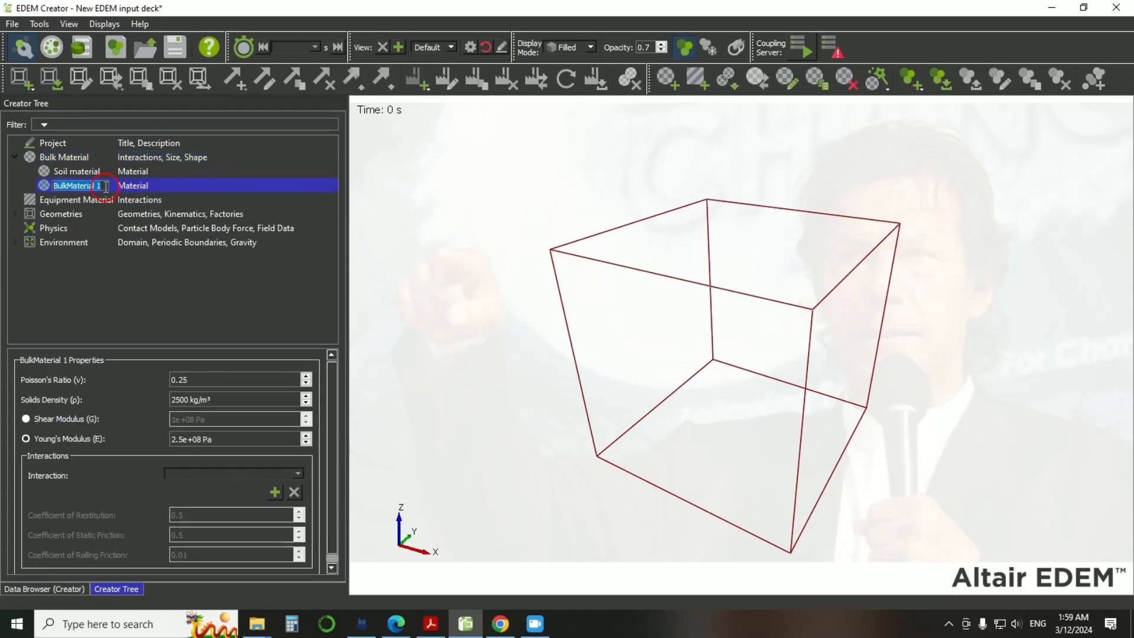
pyautogui.doubleClick(81, 185)
pyautogui.write('Sand material')
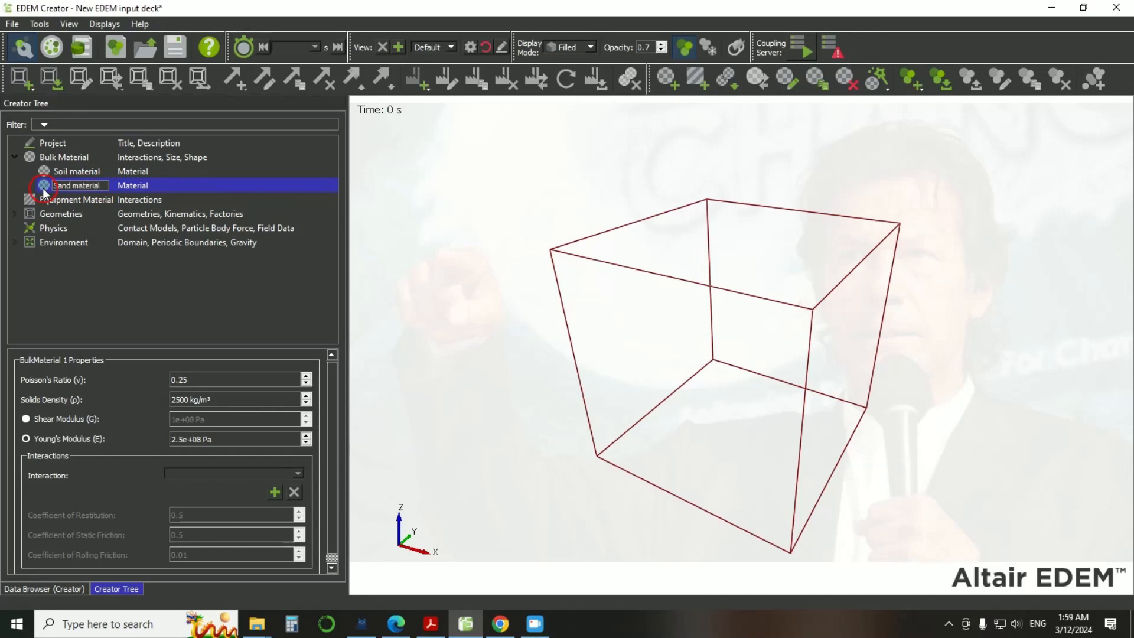
pyautogui.click(105, 290)
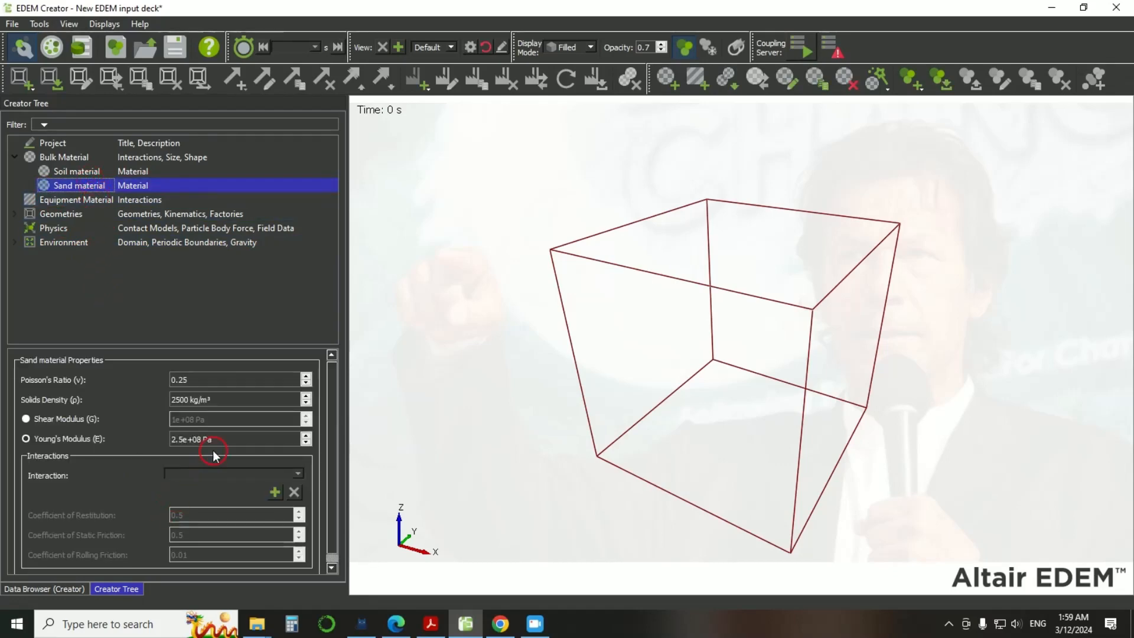
# - Set the sand material's Poisson's ratio to 0.30
pyautogui.click(194, 380)
pyautogui.moveTo(195, 380); pyautogui.dragTo(178, 380)
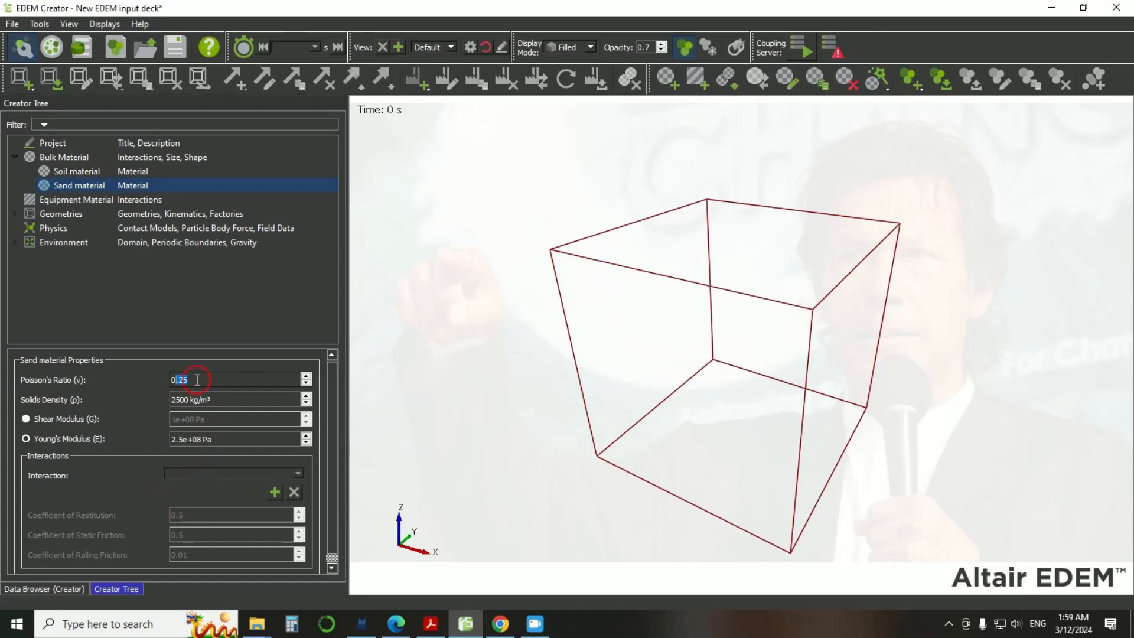
pyautogui.write('30')
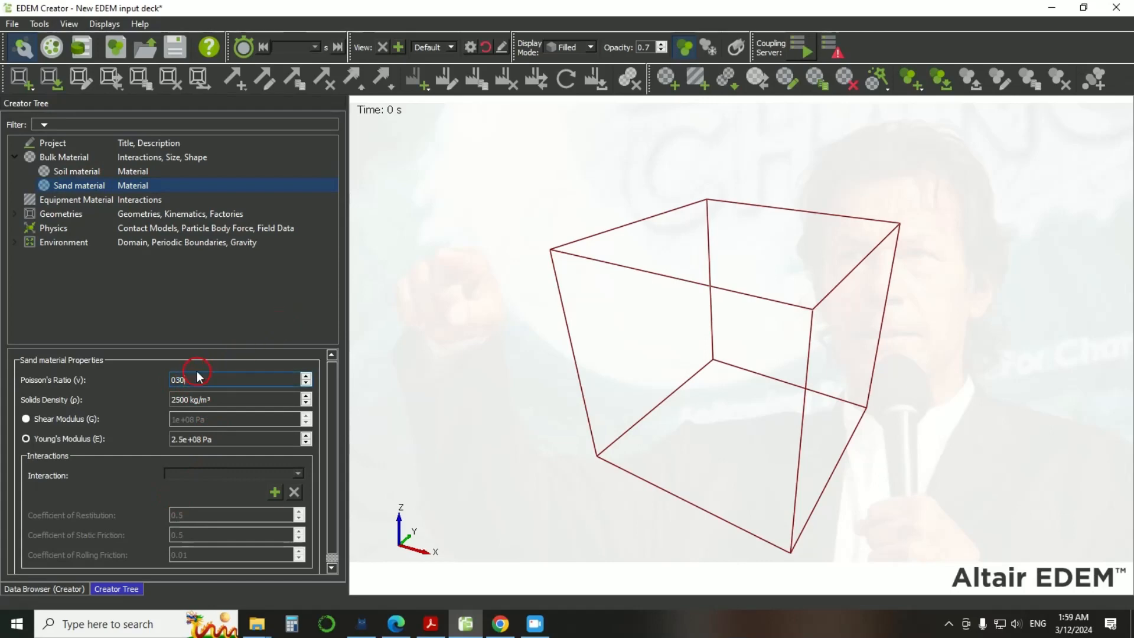
pyautogui.click(178, 380)
pyautogui.click(221, 407)
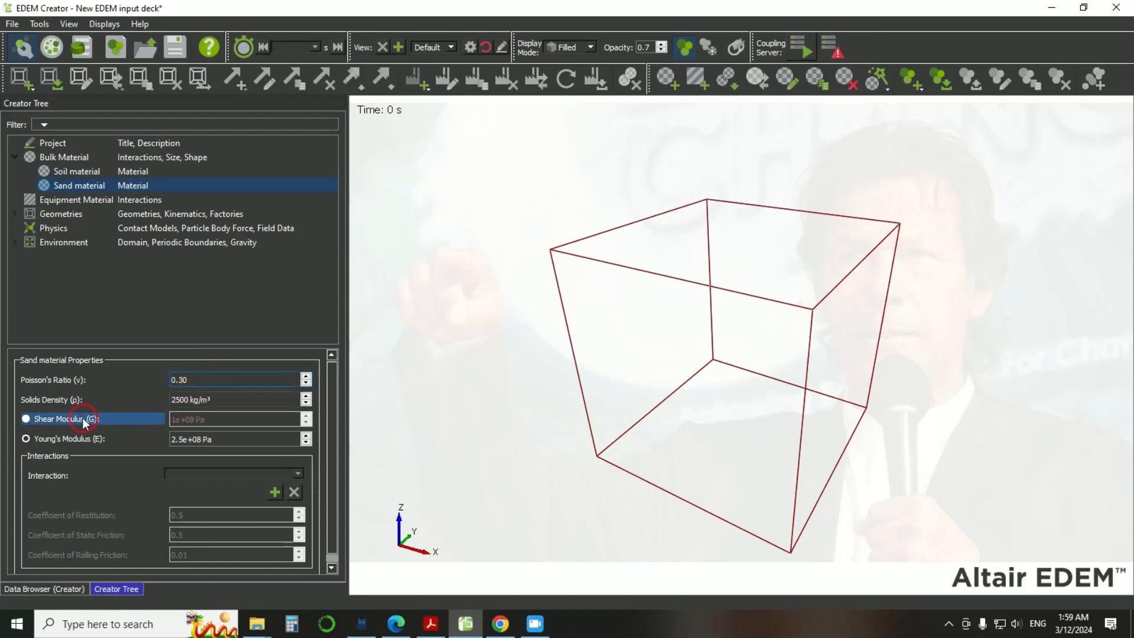
pyautogui.click(167, 439)
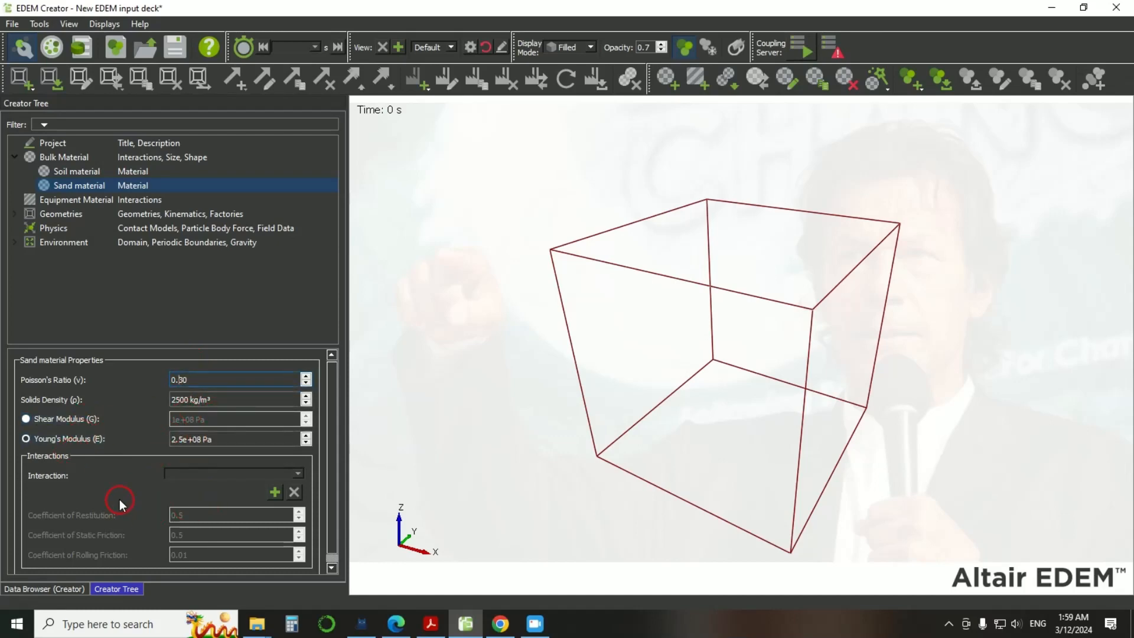
# - Add an interaction of the sand material with itself
pyautogui.click(276, 491)
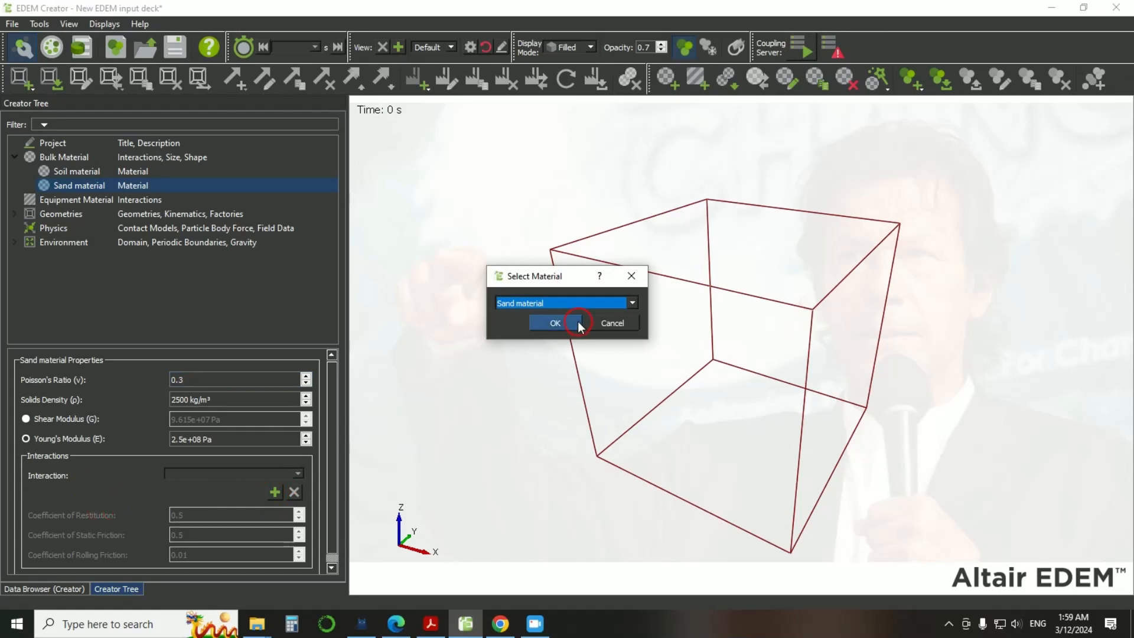
pyautogui.click(628, 306)
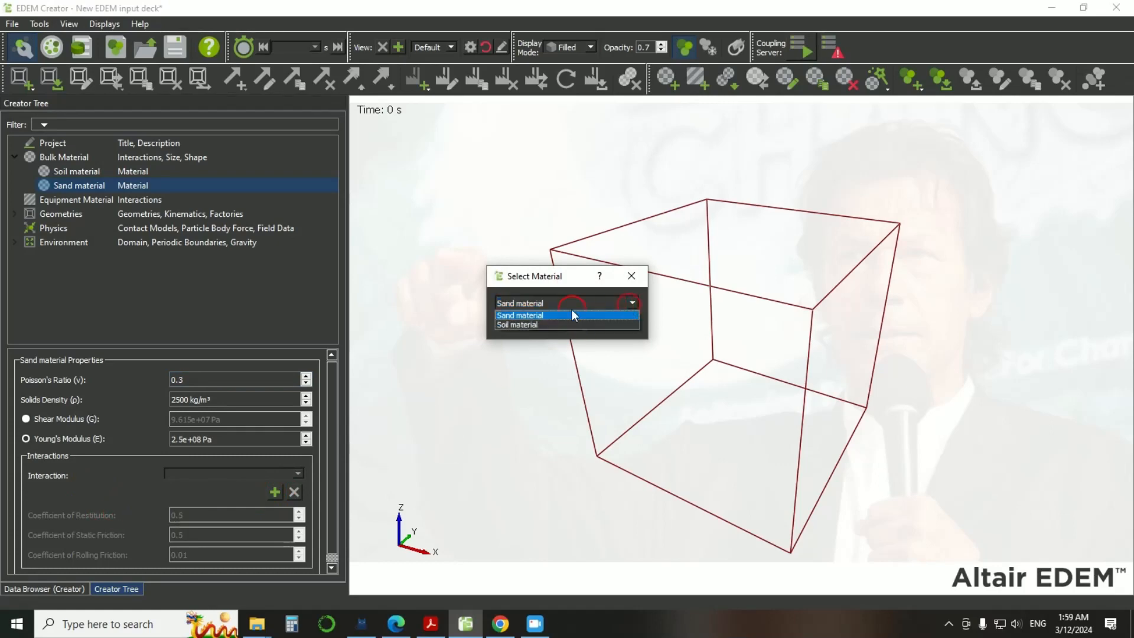
pyautogui.click(520, 326)
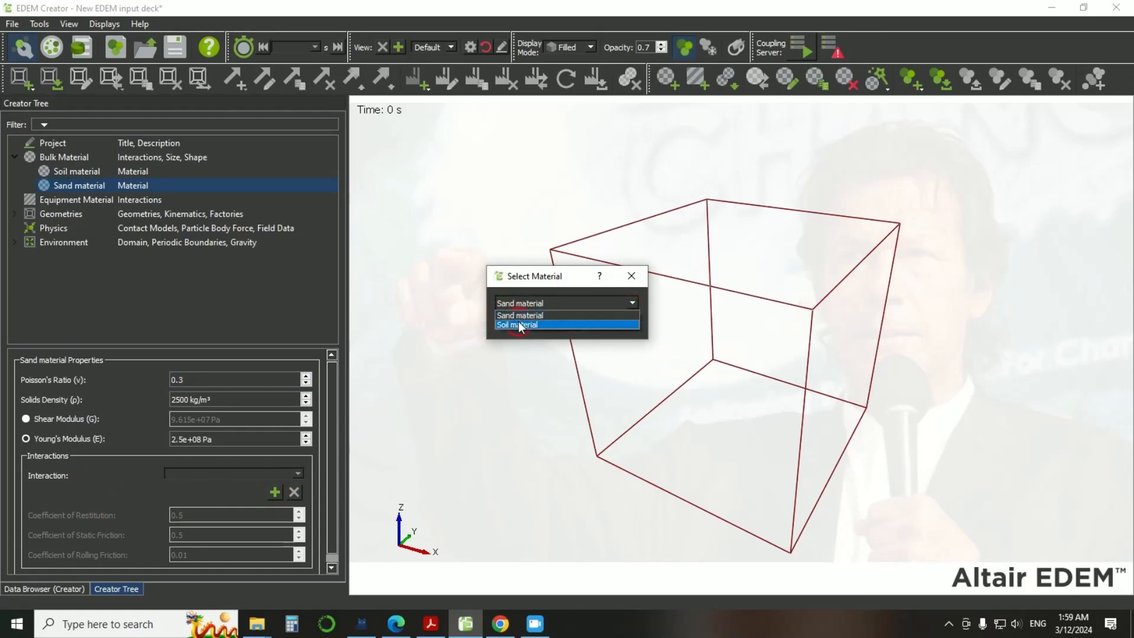
pyautogui.click(520, 316)
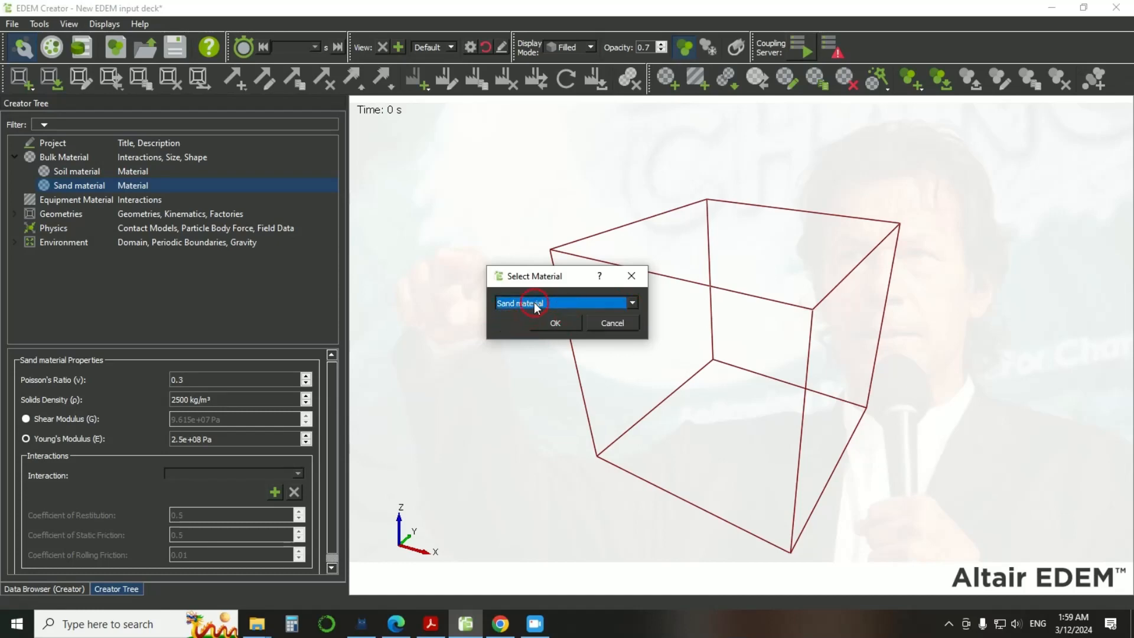
pyautogui.click(552, 323)
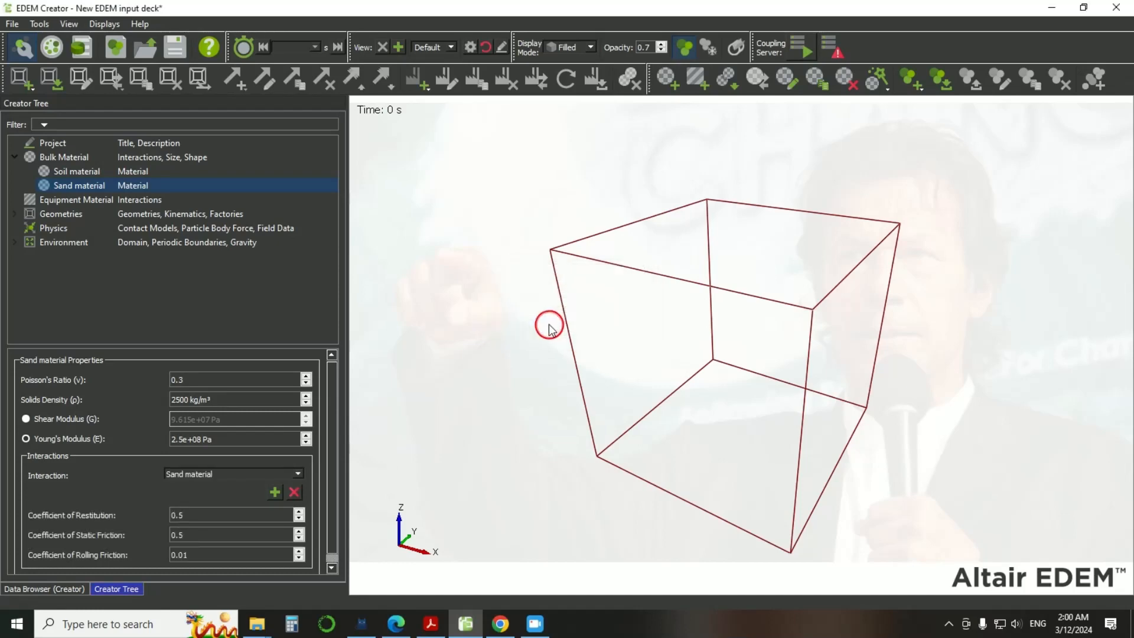
pyautogui.click(200, 514)
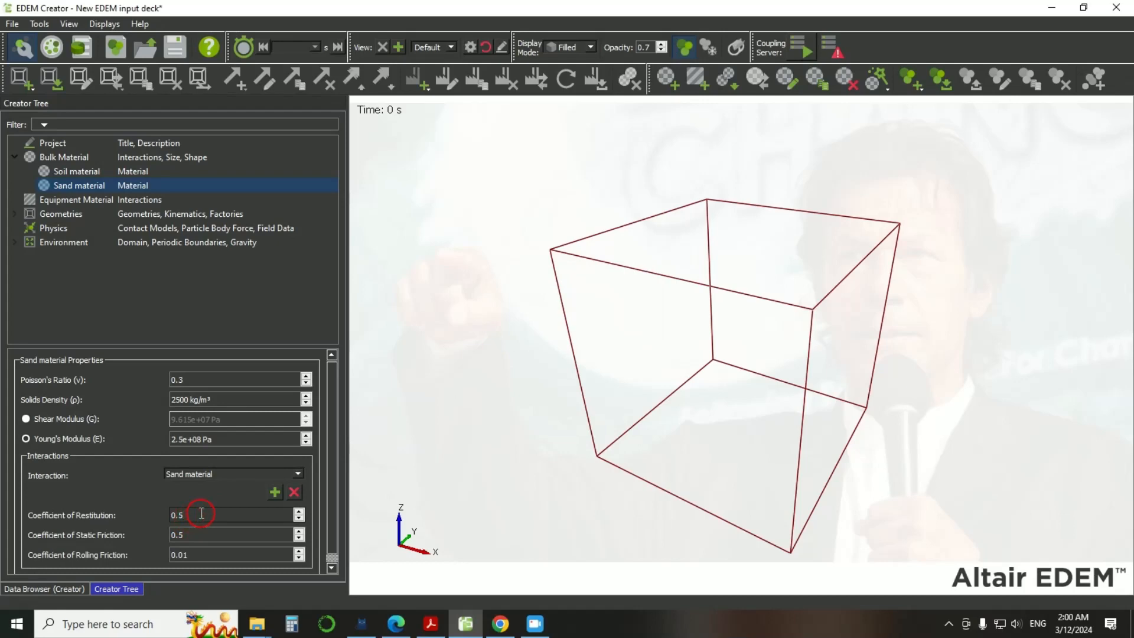
# - Set the coefficient of restitution for the sand material's interaction with itself to 0.4
pyautogui.press('BackSpace')
pyautogui.write('4')
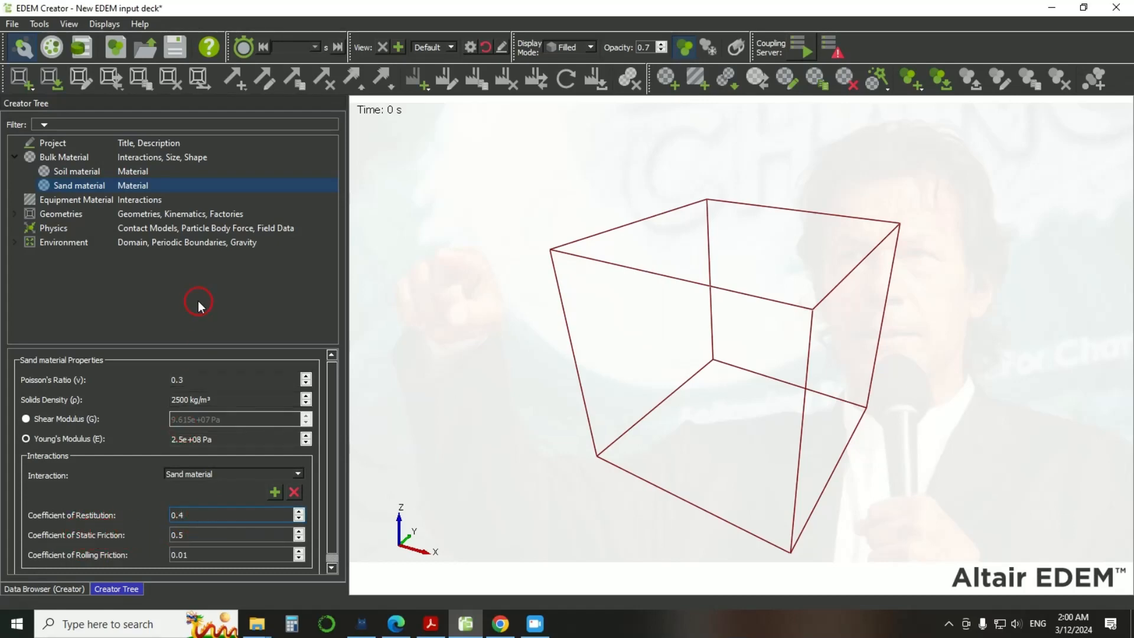
pyautogui.click(193, 286)
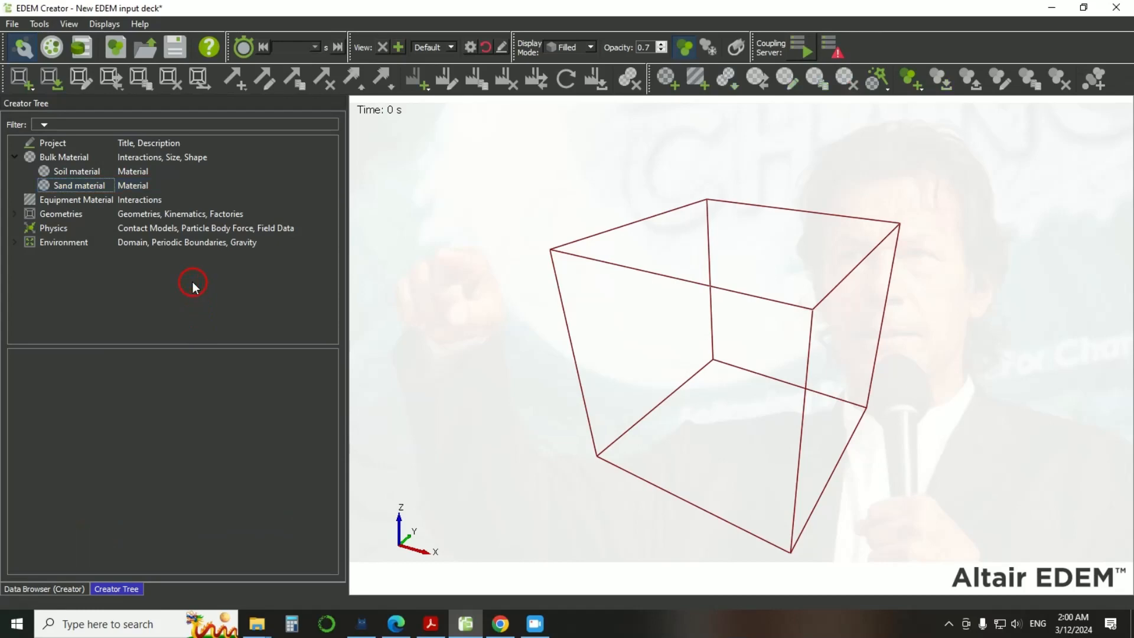
pyautogui.click(83, 174)
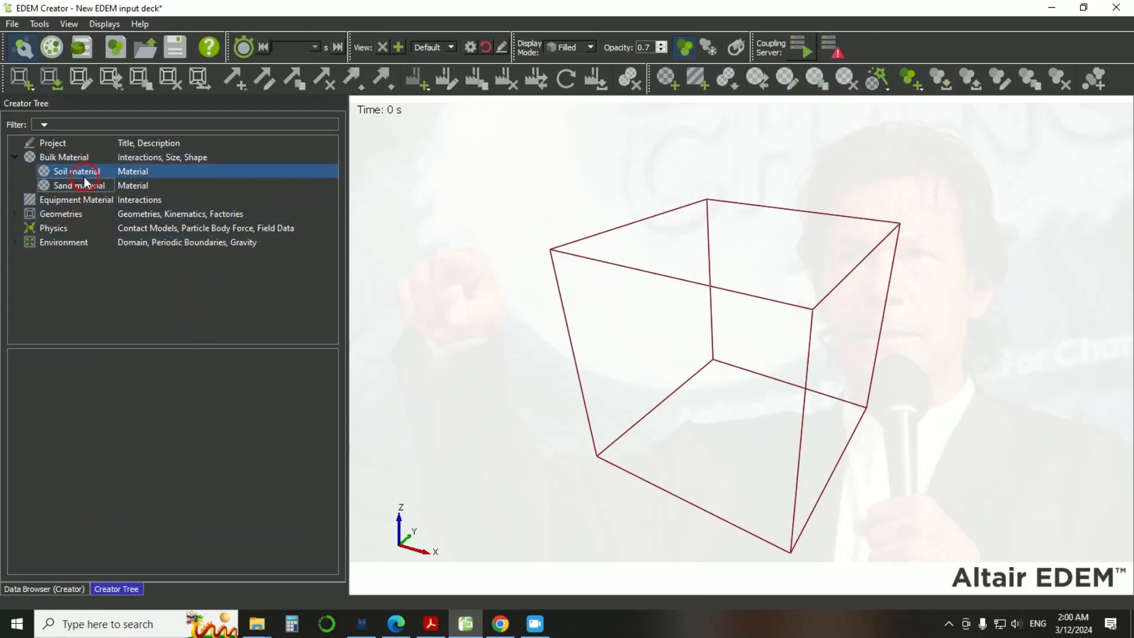
pyautogui.click(81, 189)
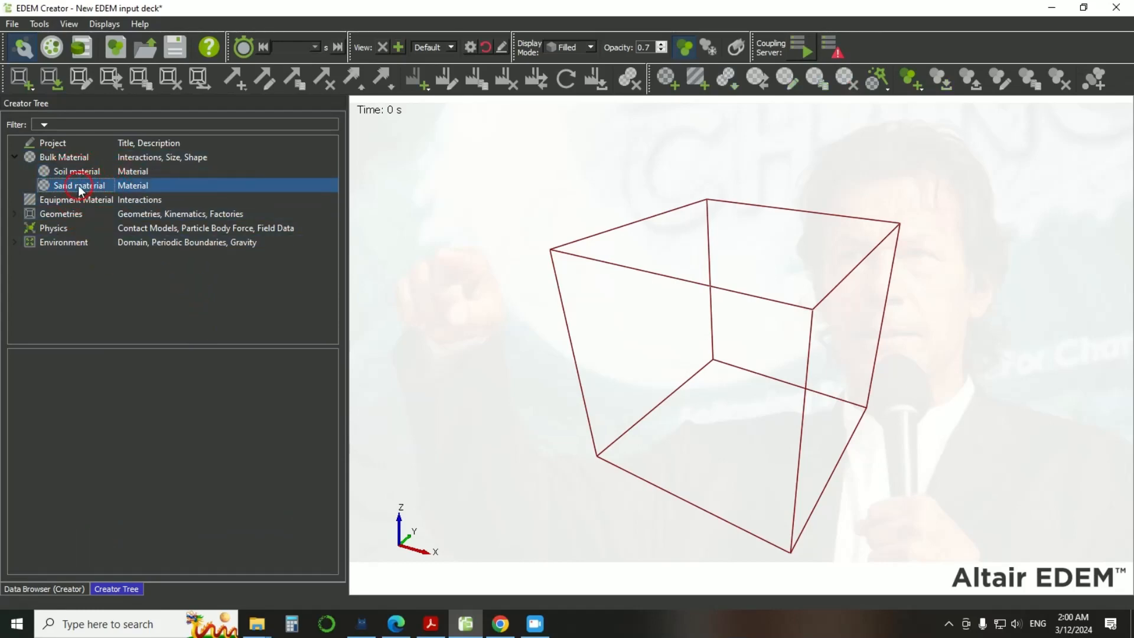
pyautogui.click(79, 172)
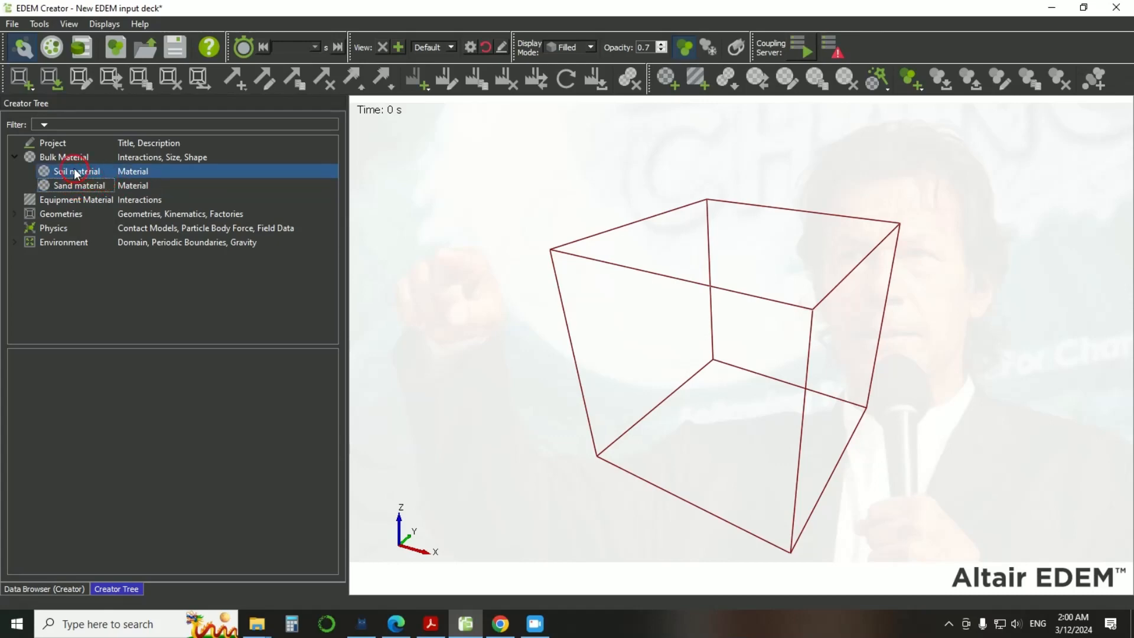
pyautogui.click(72, 158)
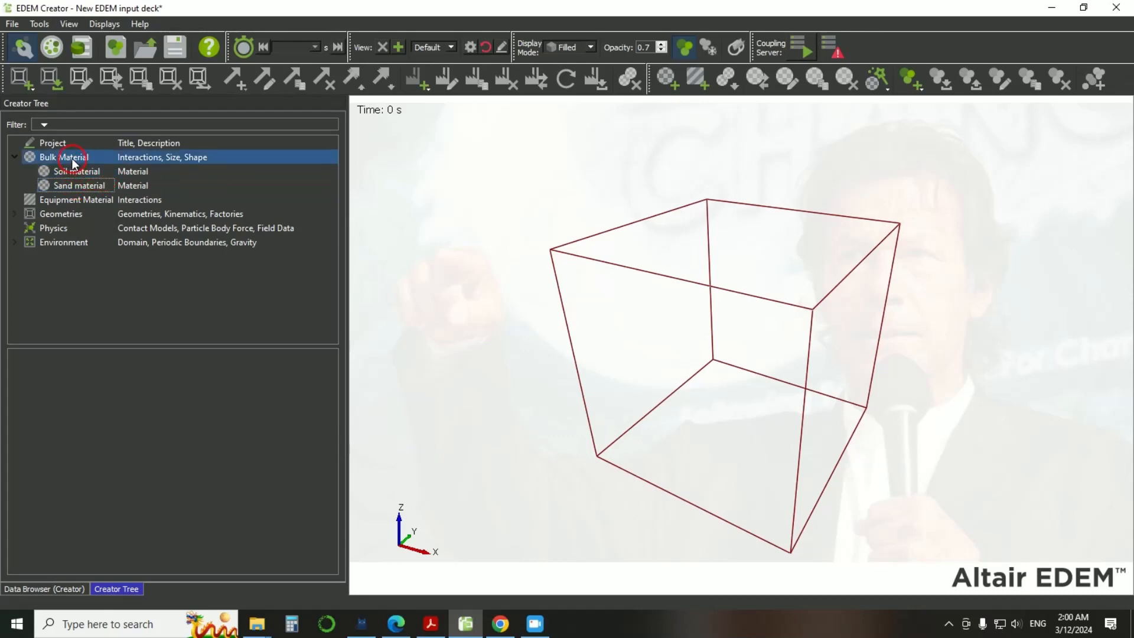
pyautogui.rightClick(74, 160)
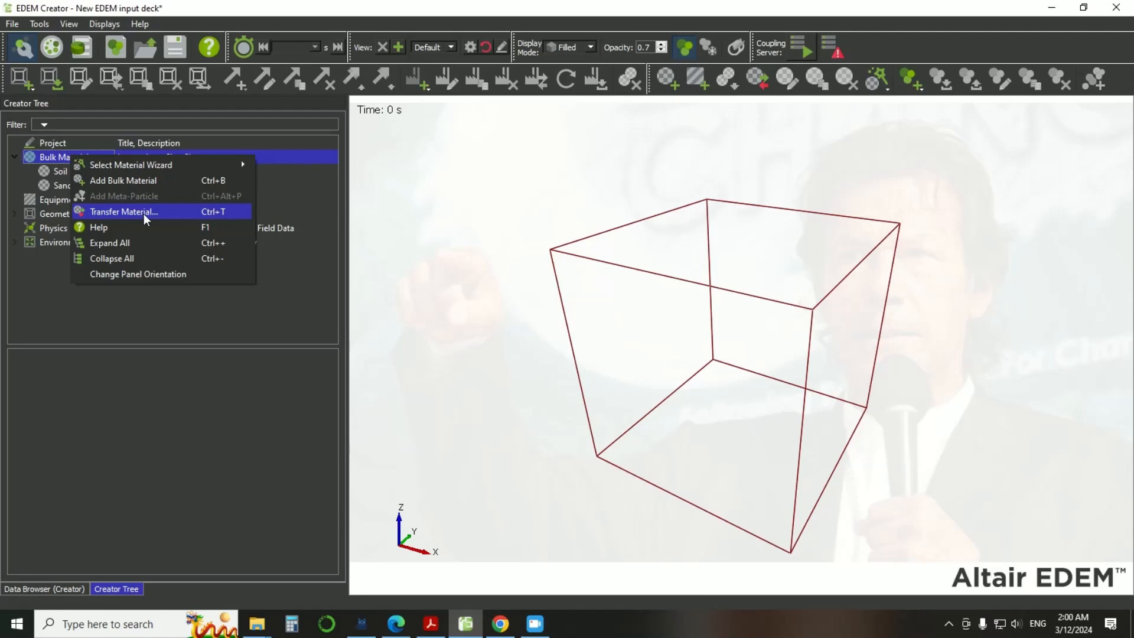
pyautogui.click(617, 603)
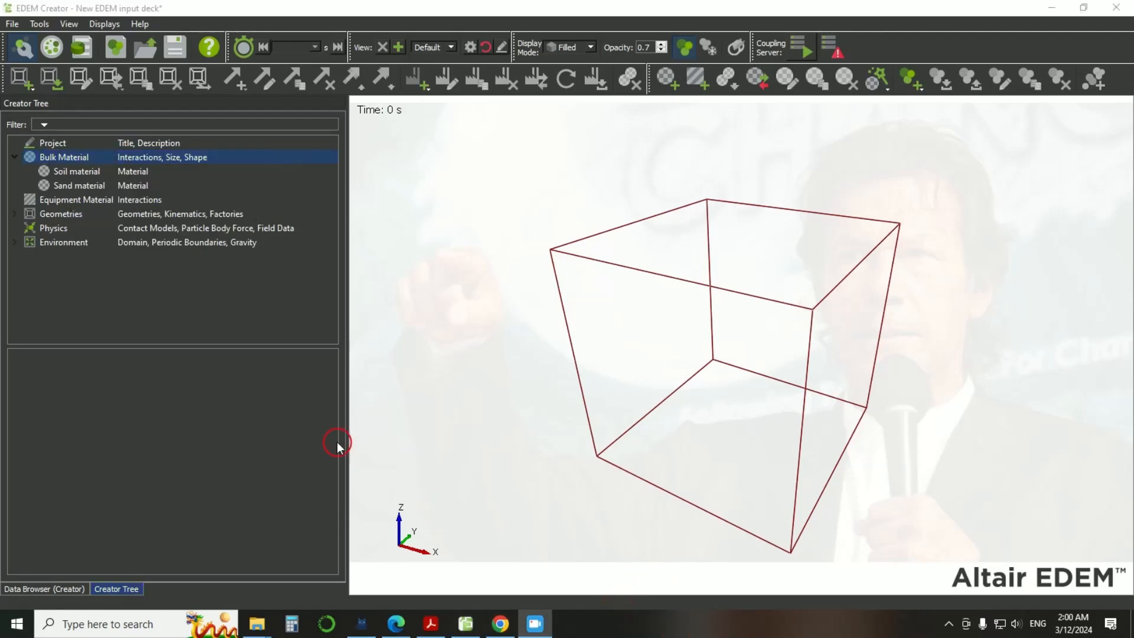
pyautogui.rightClick(79, 158)
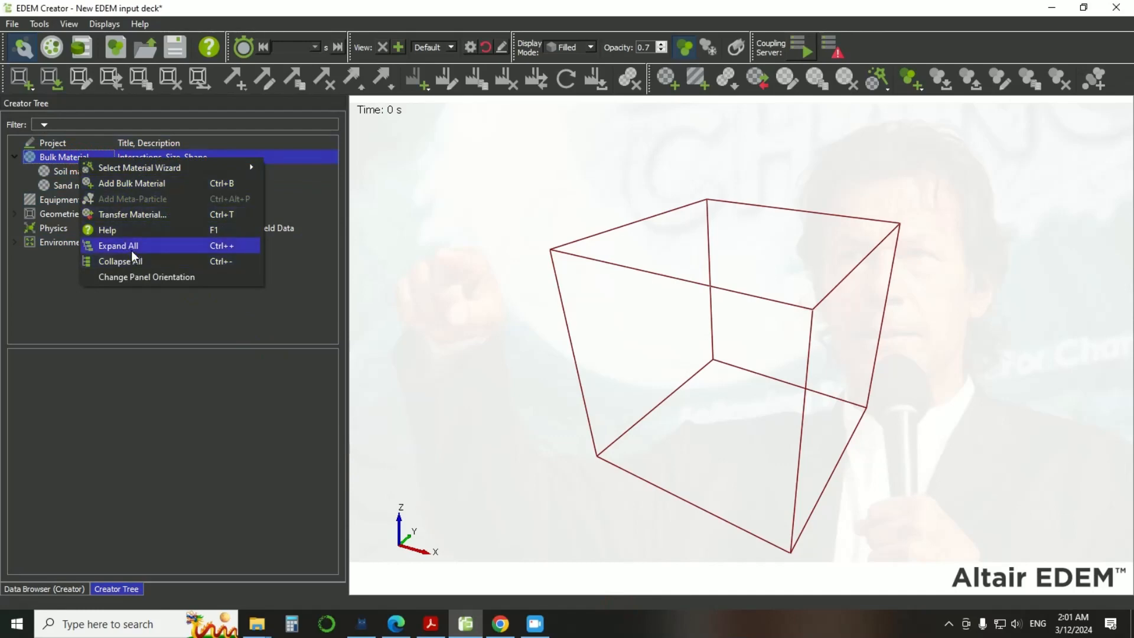
pyautogui.click(69, 227)
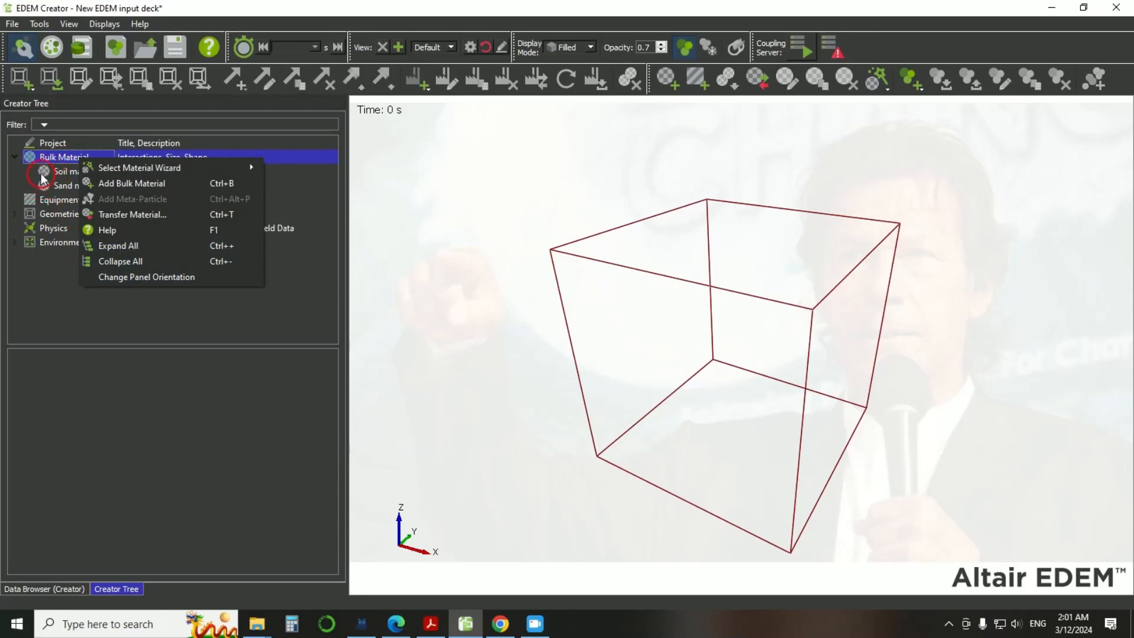
pyautogui.click(205, 310)
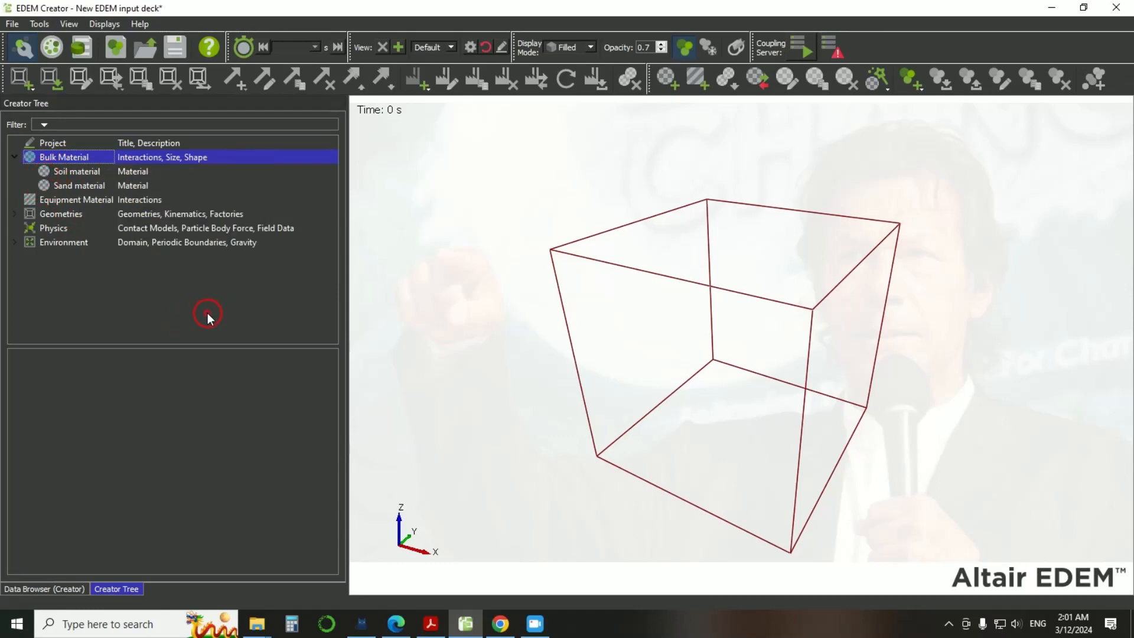
# - Rename the soil bulk material as "Soil Material" with a capital M
pyautogui.rightClick(76, 177)
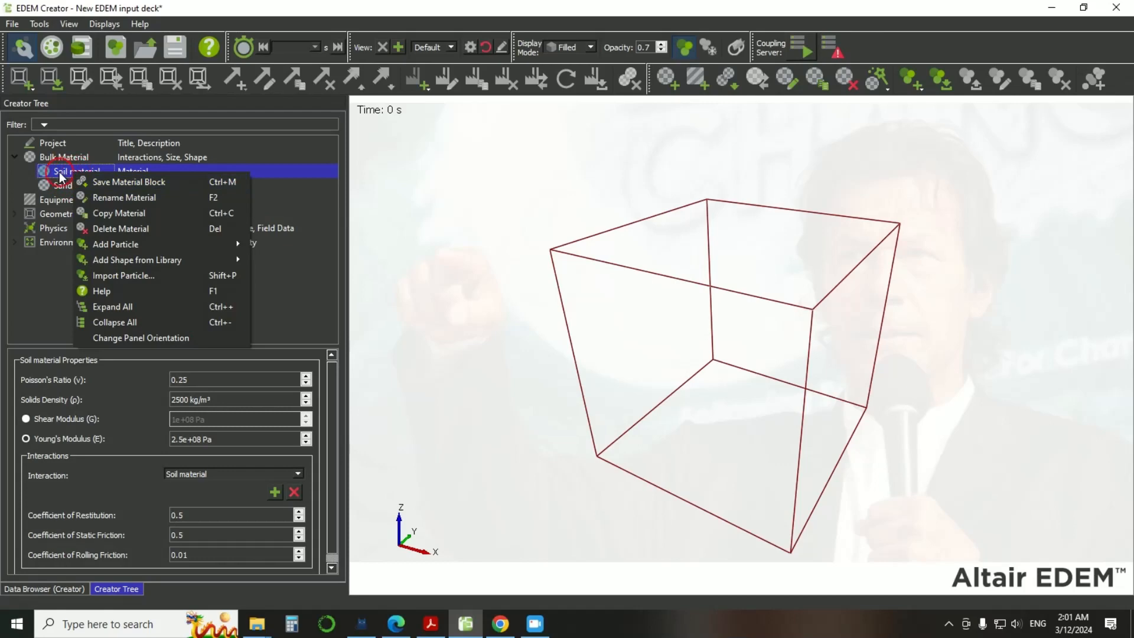
pyautogui.click(137, 200)
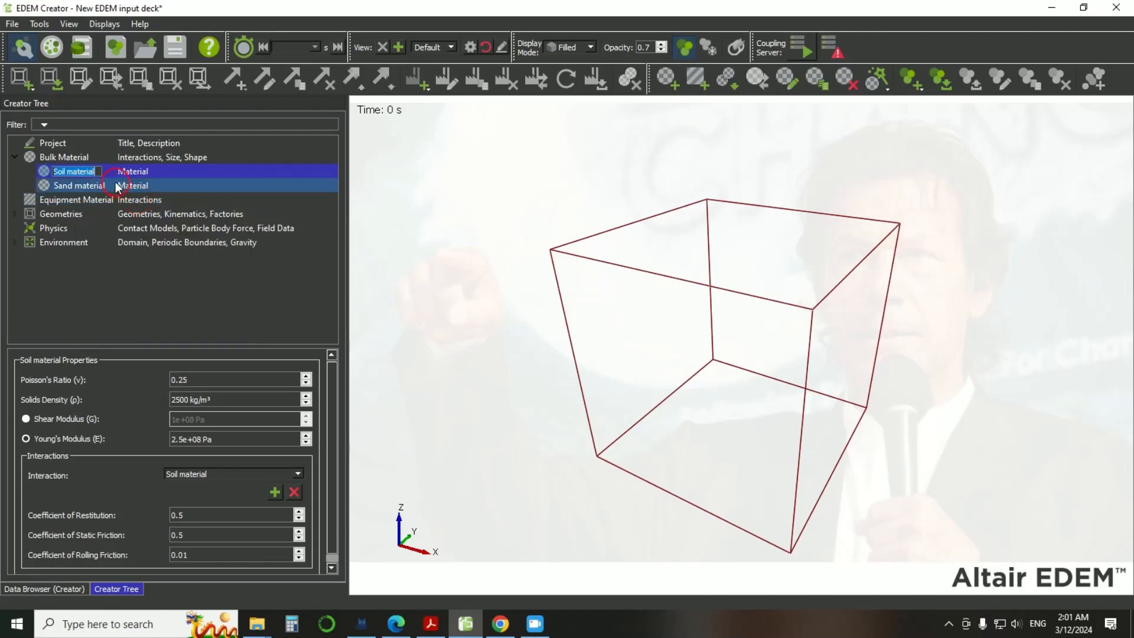
pyautogui.click(70, 171)
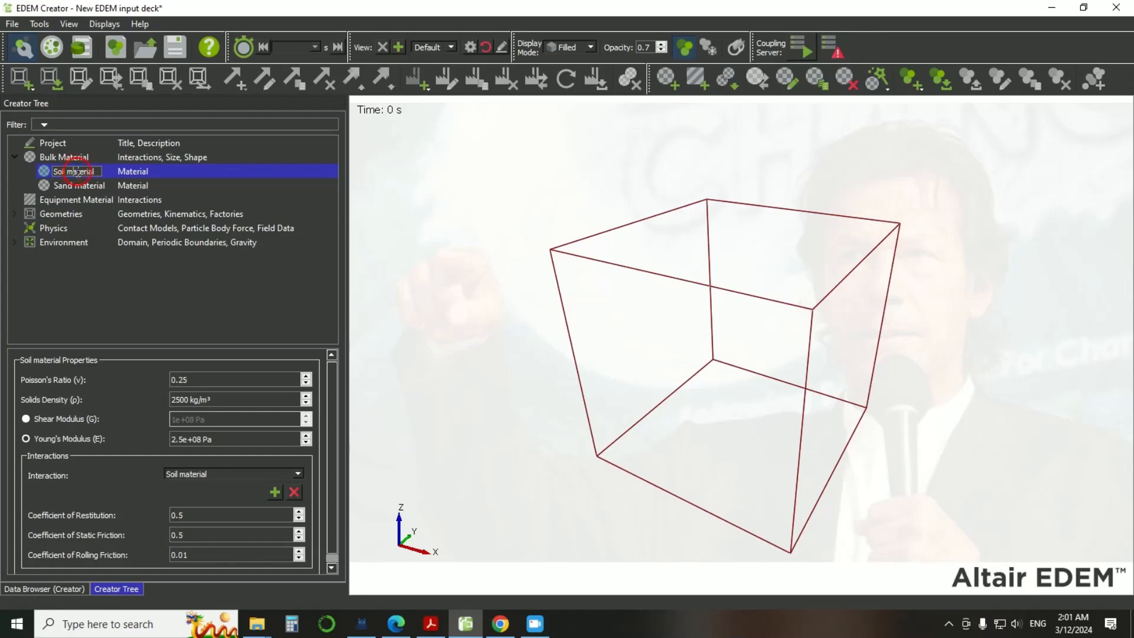
pyautogui.press('BackSpace')
pyautogui.write('M')
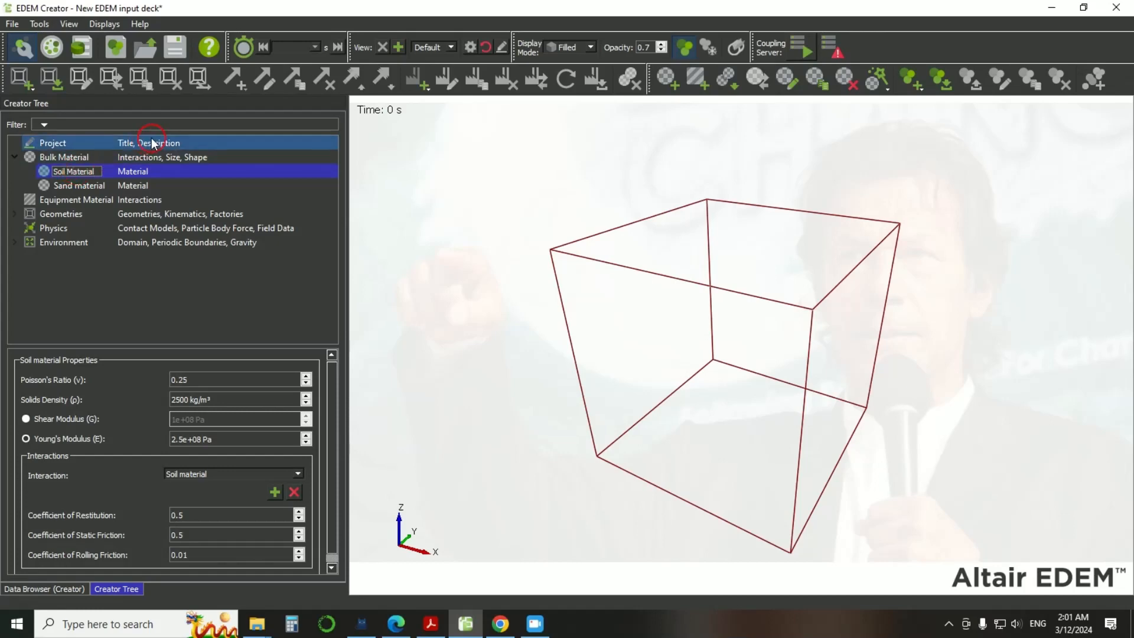
pyautogui.click(159, 185)
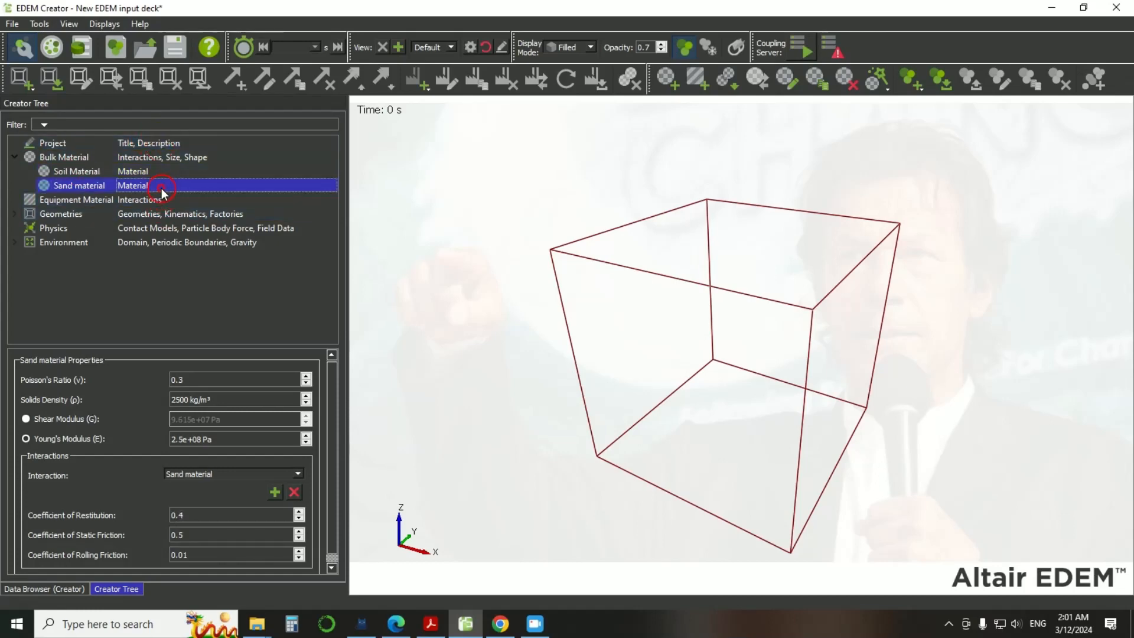
# - Duplicate the Soil Material and delete the resulting copy from the bulk materials
pyautogui.rightClick(98, 173)
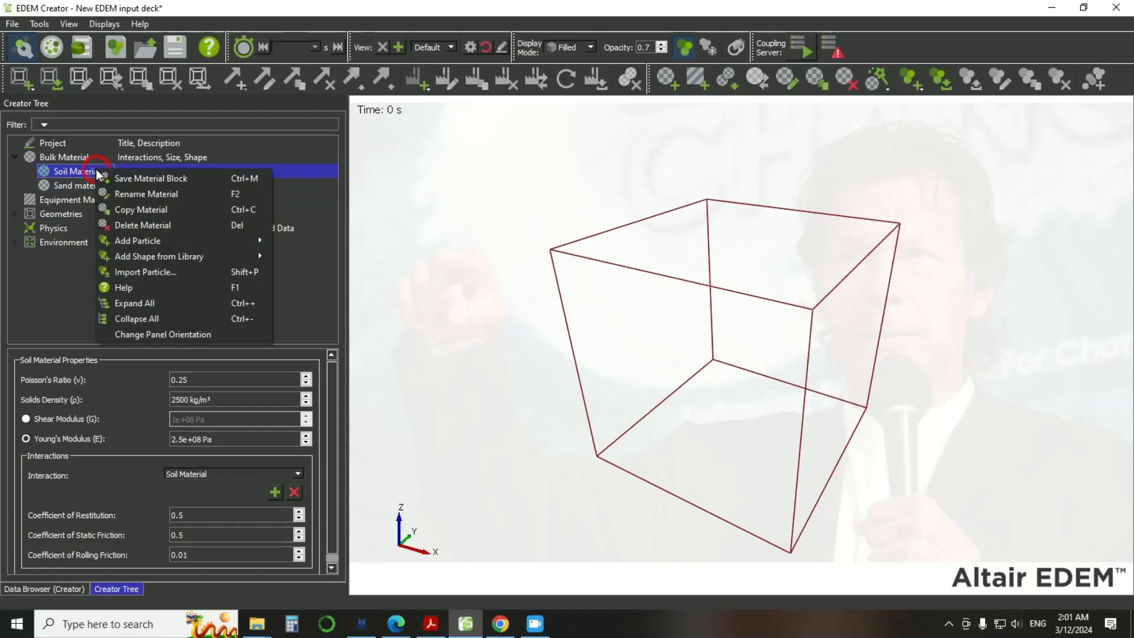
pyautogui.click(150, 213)
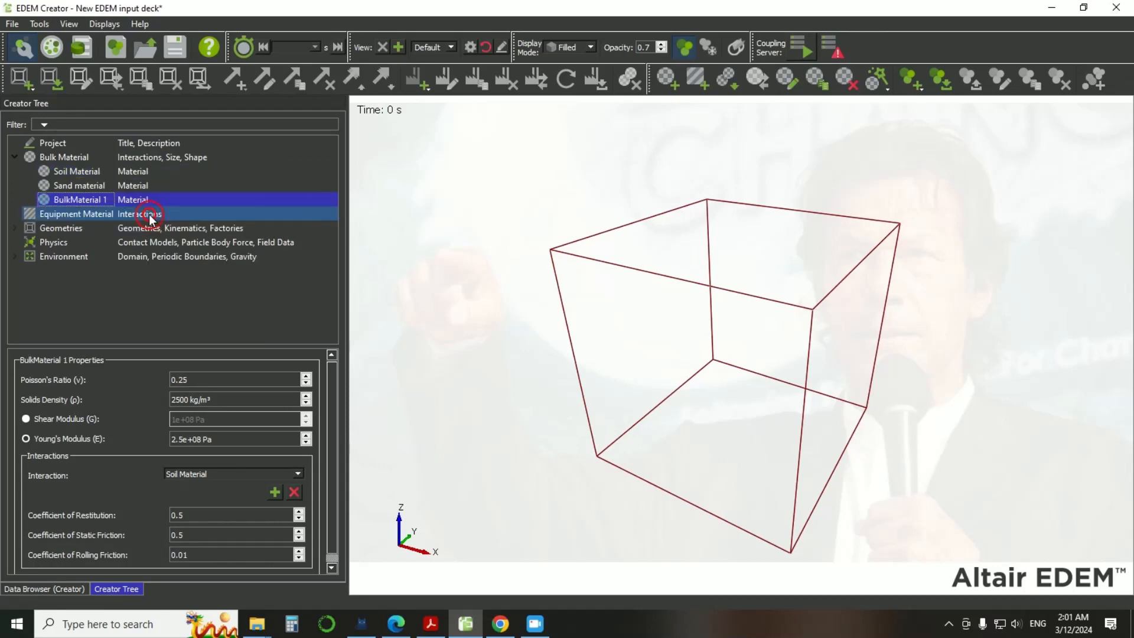
pyautogui.rightClick(89, 204)
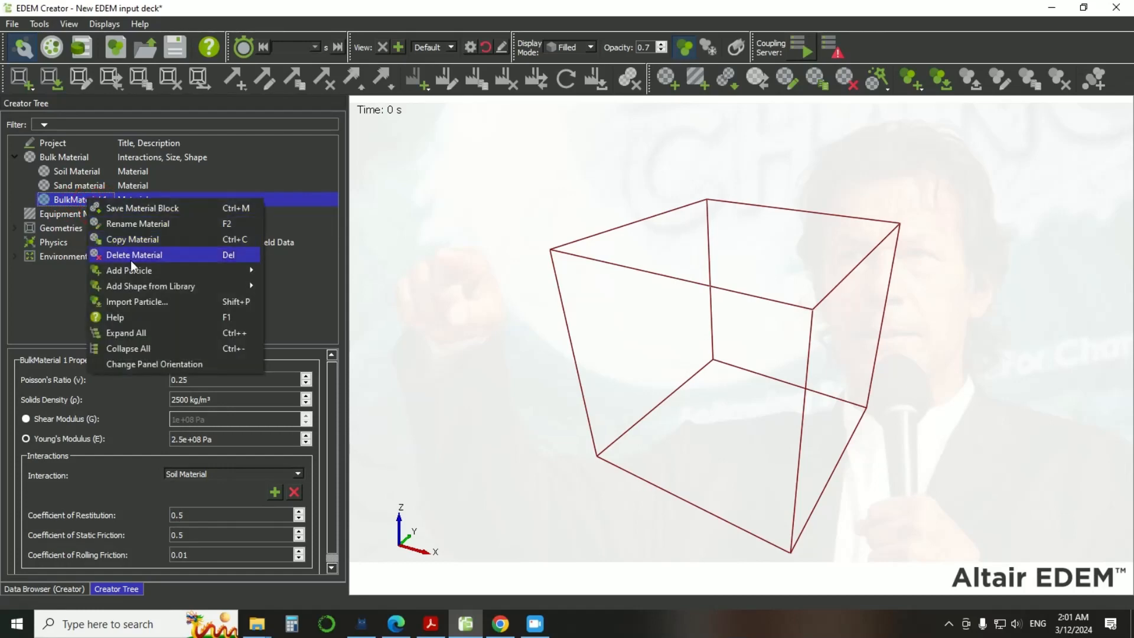
pyautogui.click(51, 161)
pyautogui.click(56, 172)
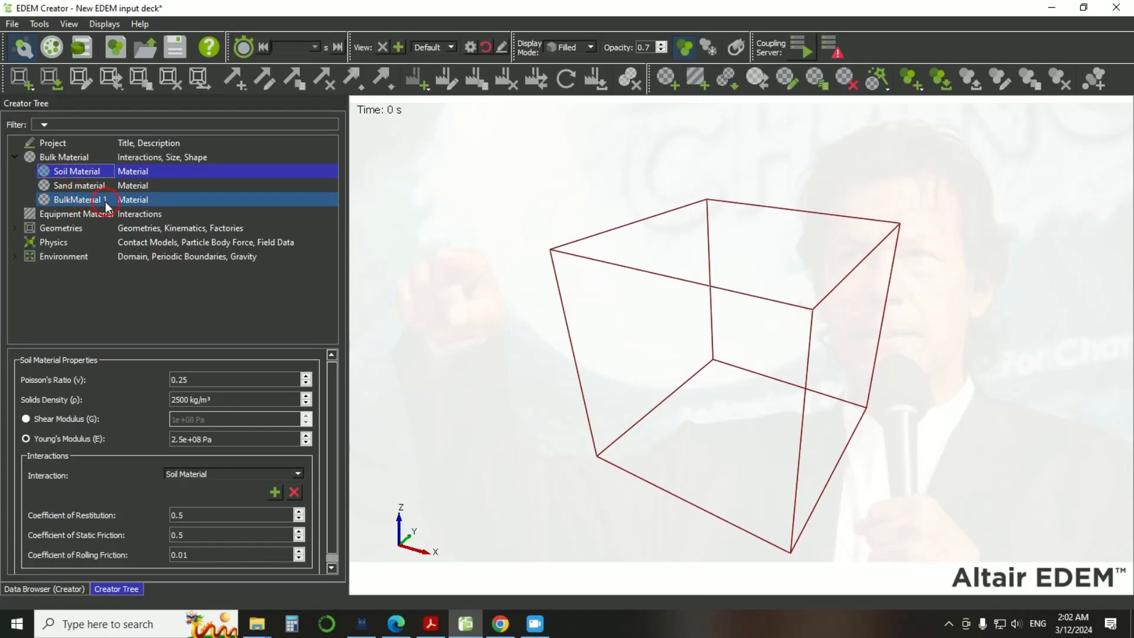
pyautogui.click(81, 201)
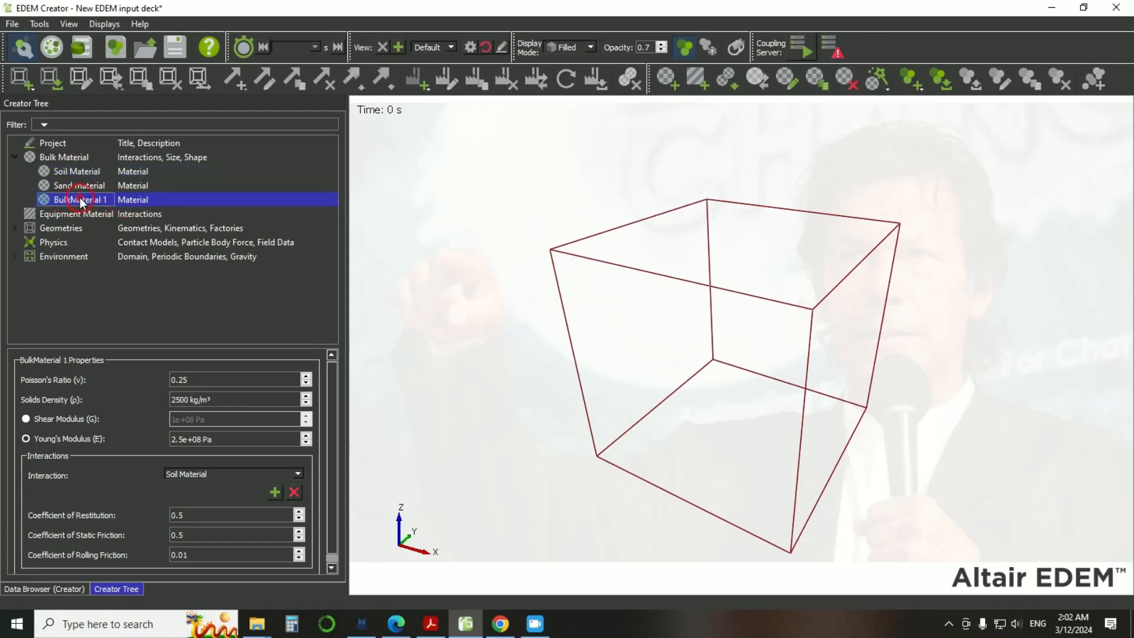
pyautogui.rightClick(82, 202)
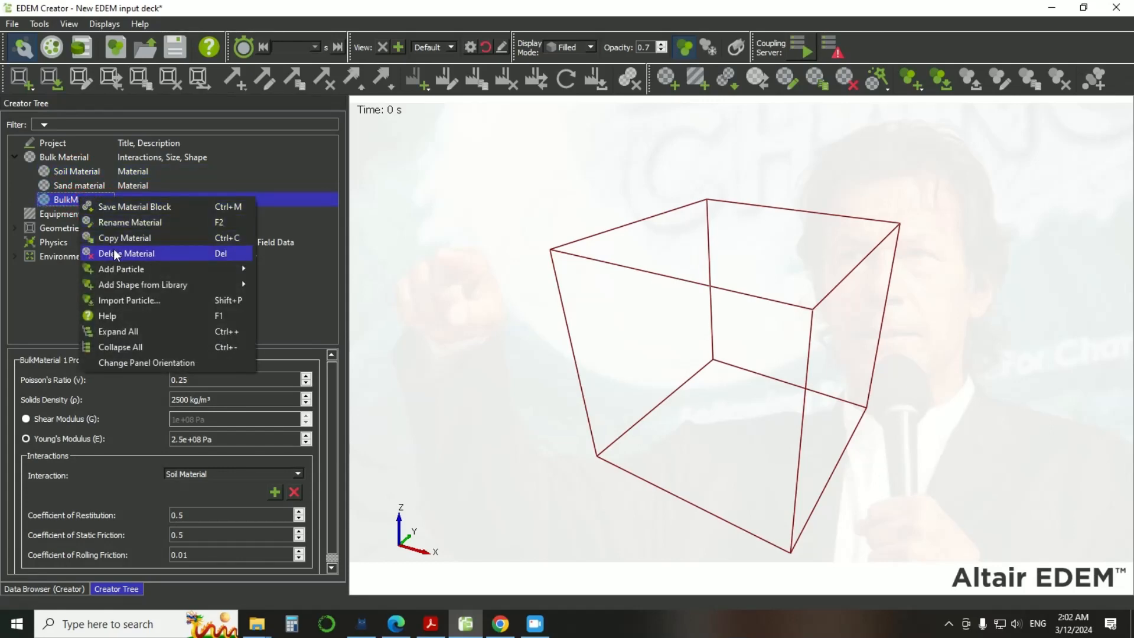
pyautogui.click(116, 255)
# - Add a multi-sphere particle to the Soil Material
pyautogui.click(79, 173)
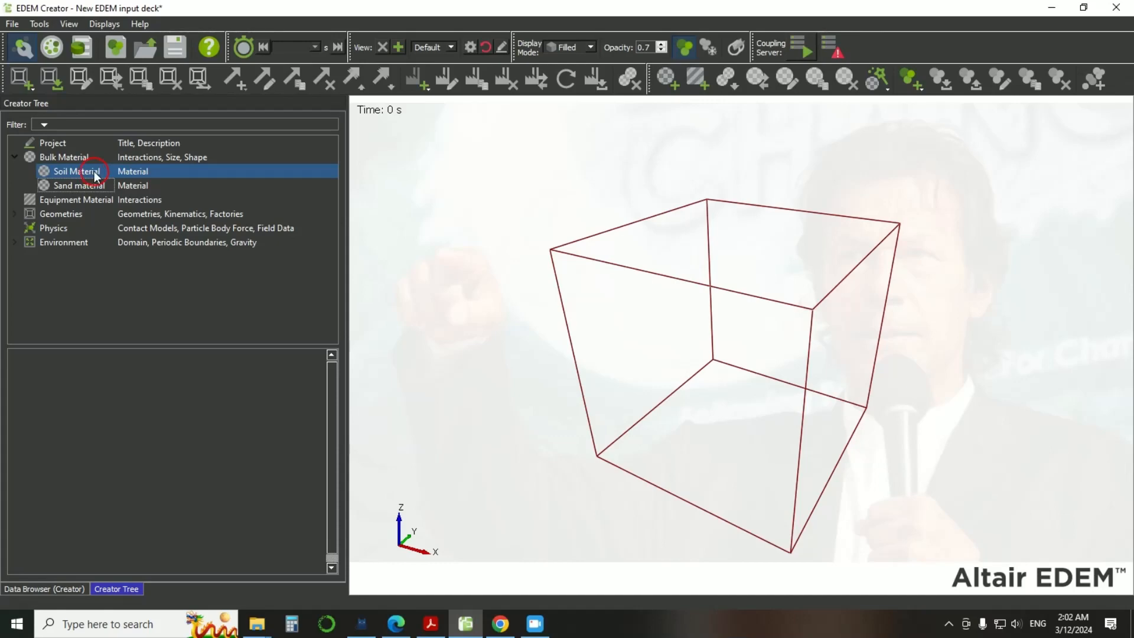
pyautogui.rightClick(94, 173)
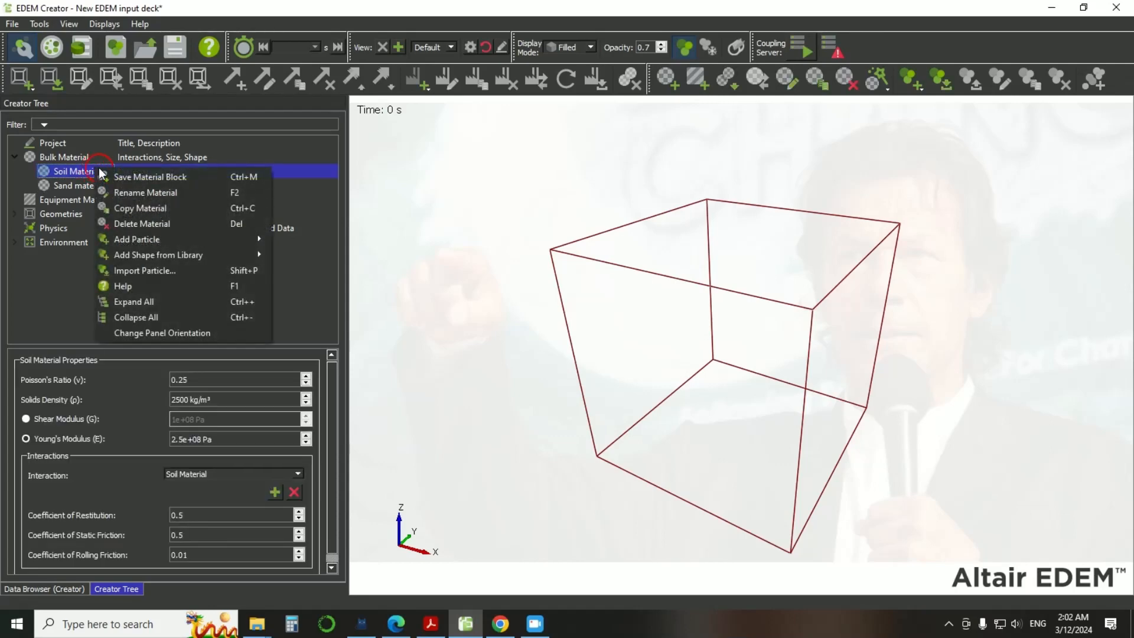
pyautogui.moveTo(143, 239)
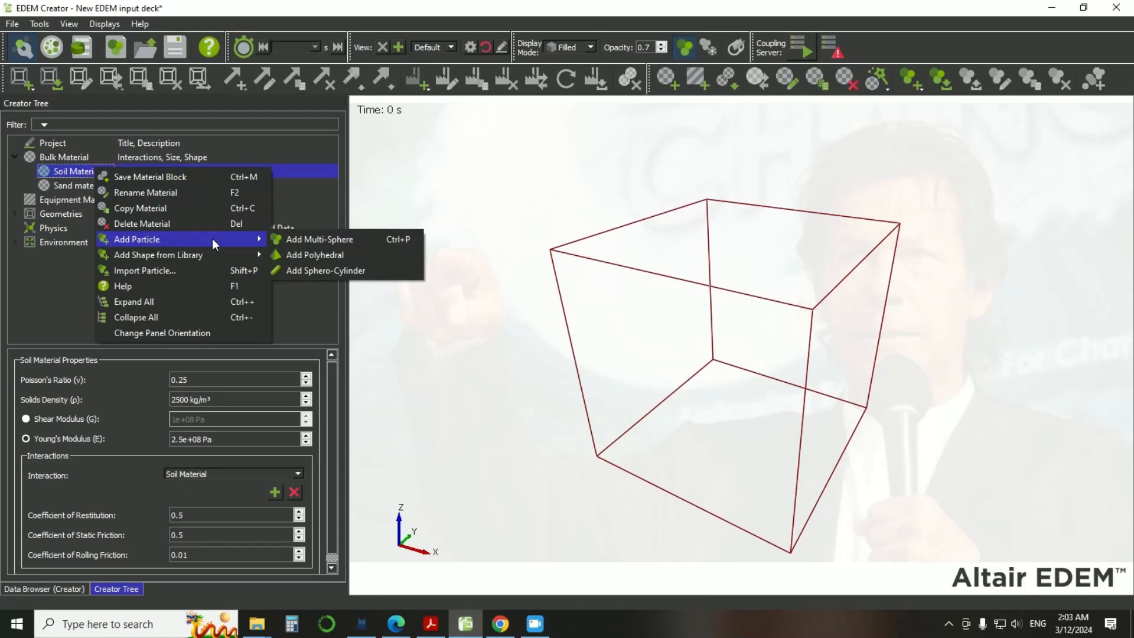
pyautogui.click(302, 240)
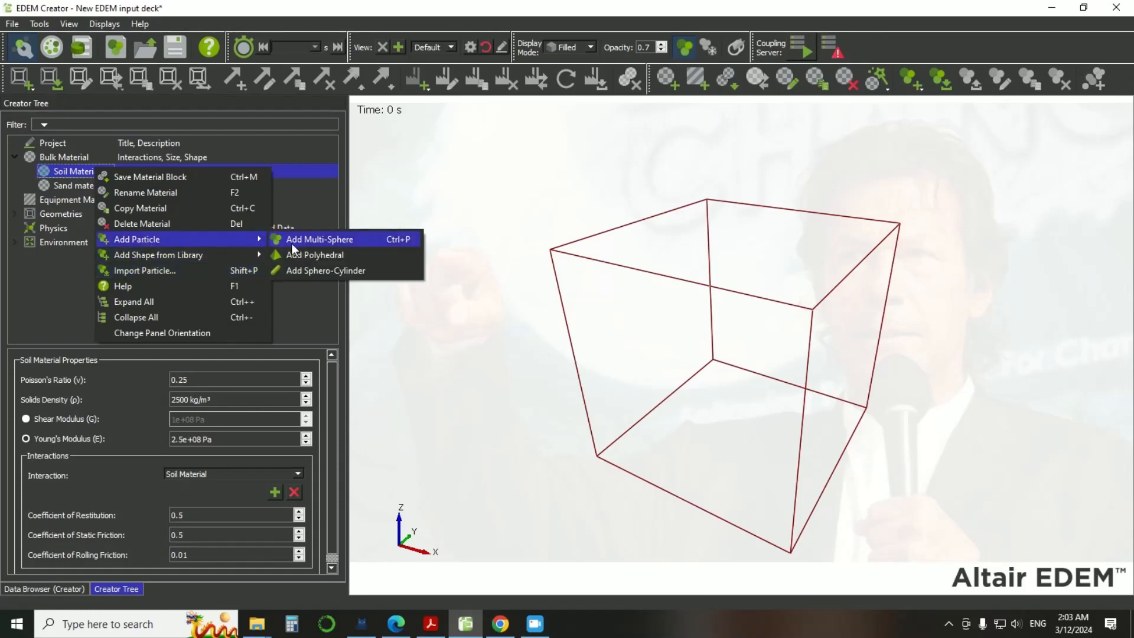
pyautogui.click(328, 242)
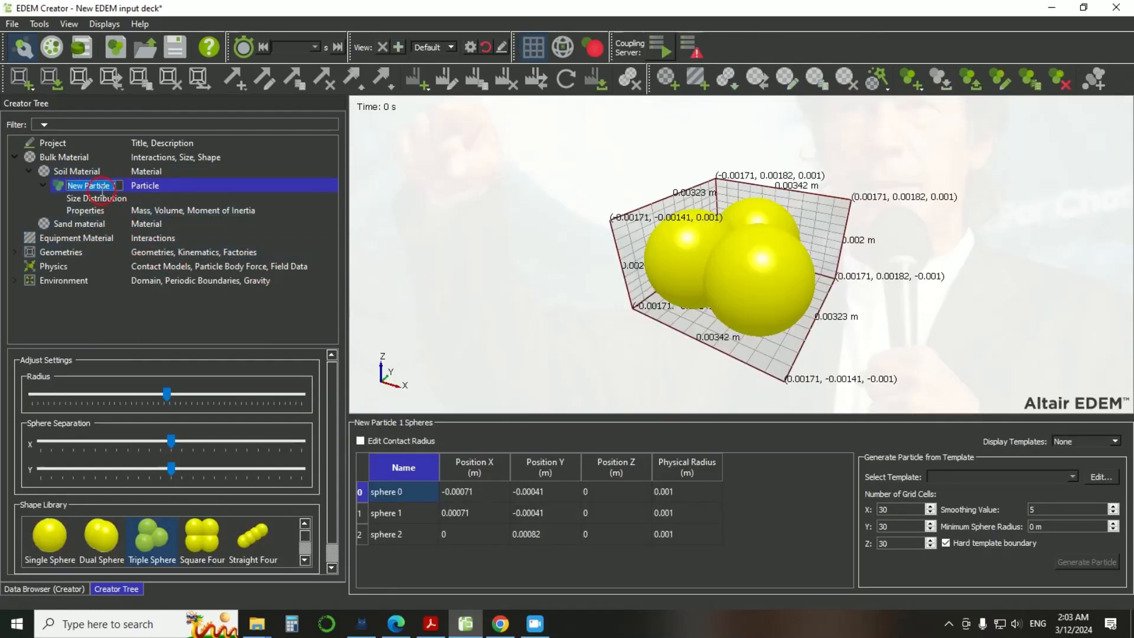
# - Rename the Soil Material's new particle as "soil particle"
pyautogui.click(160, 190)
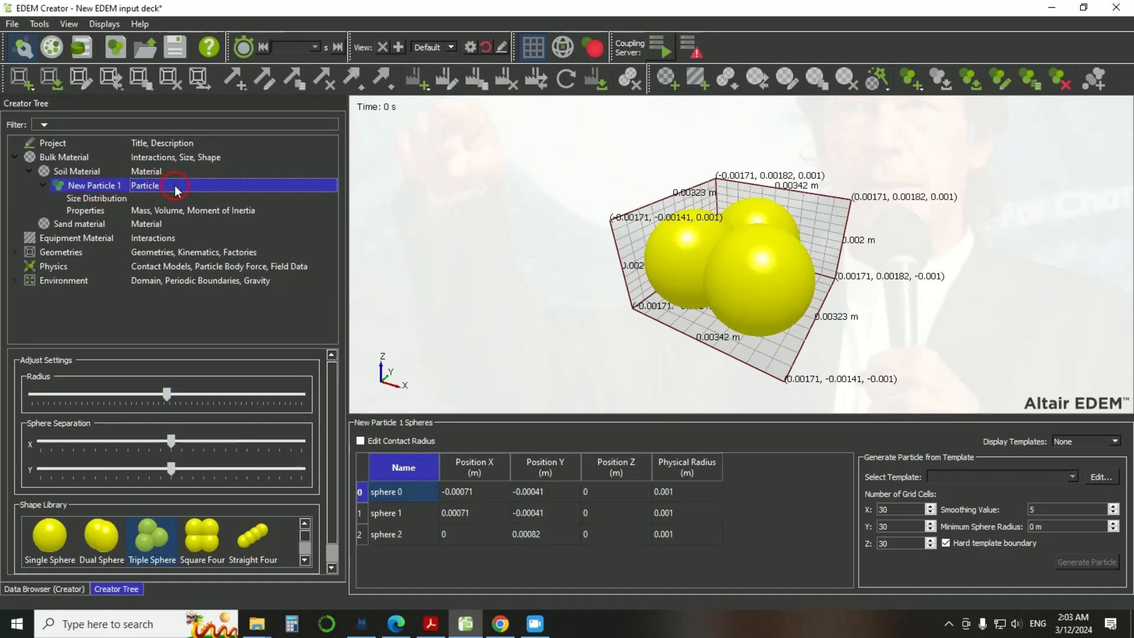
pyautogui.click(102, 203)
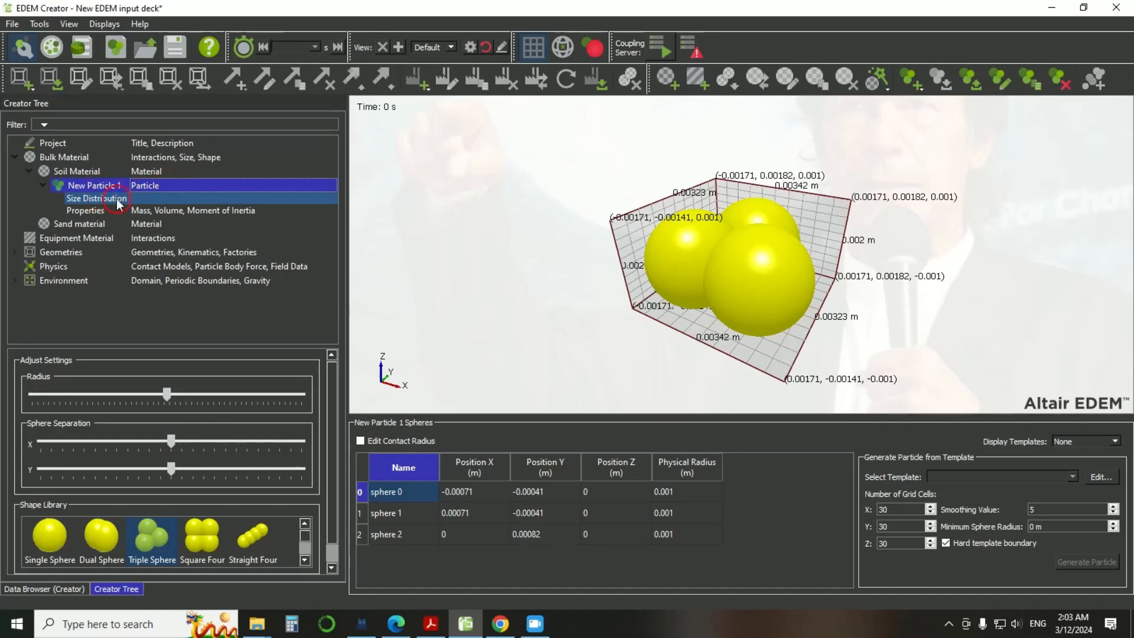
pyautogui.click(105, 186)
pyautogui.rightClick(105, 188)
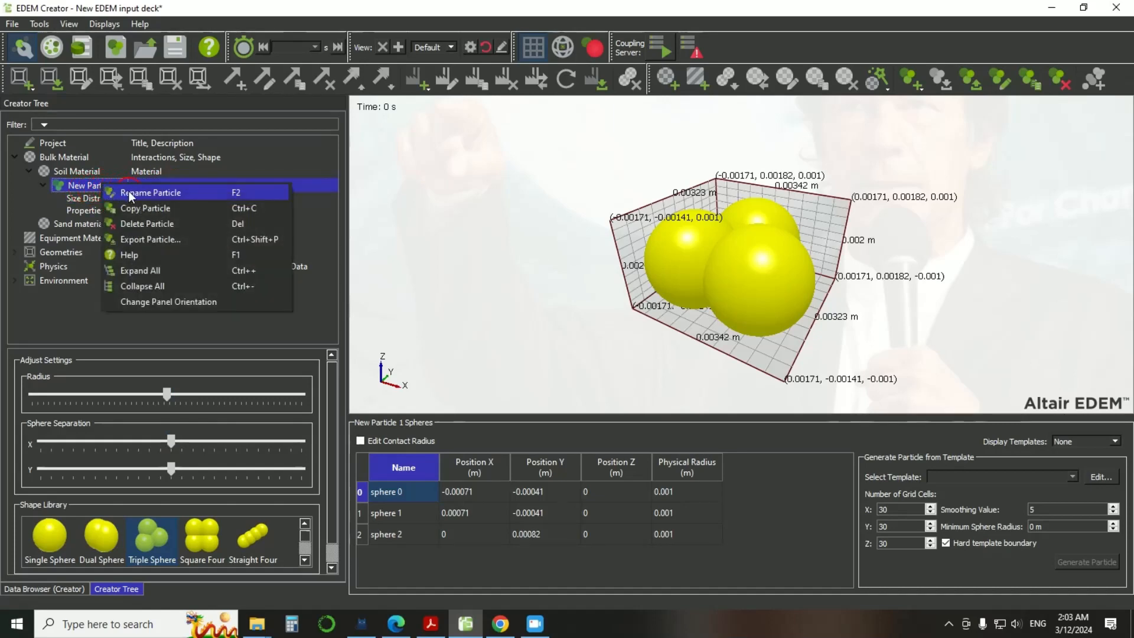
pyautogui.click(152, 191)
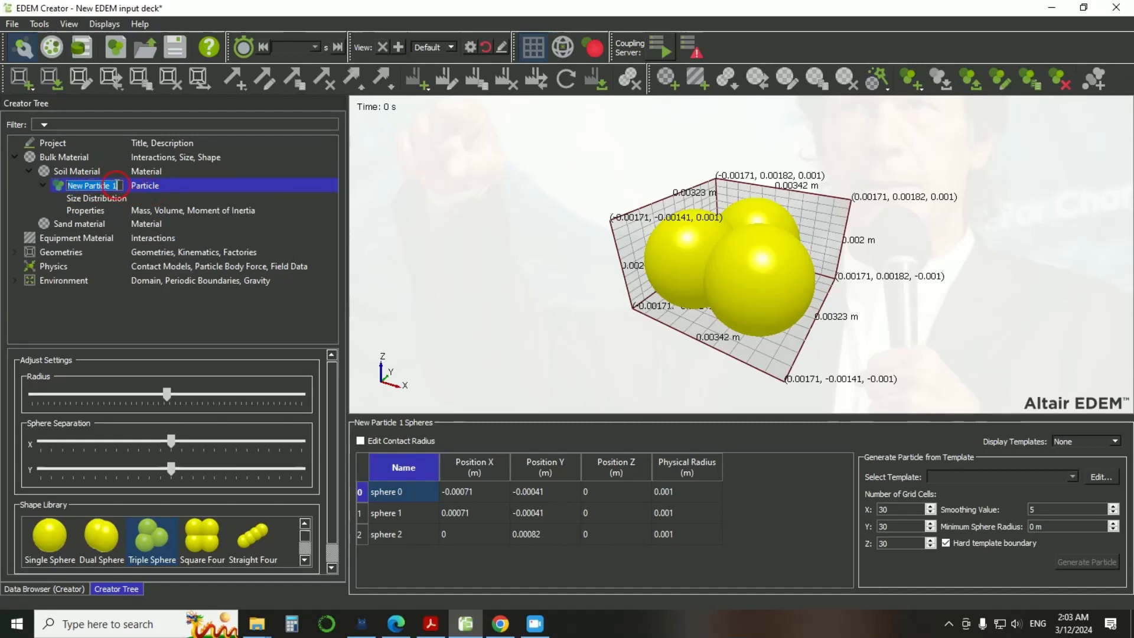
pyautogui.write('soil')
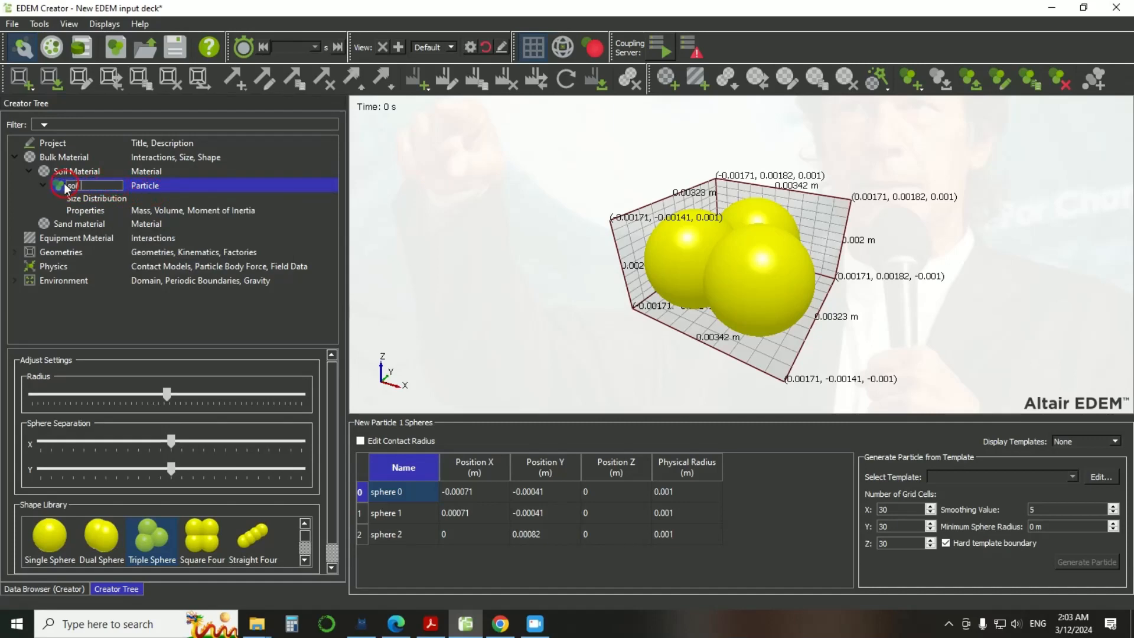
pyautogui.write(' particle')
pyautogui.click(145, 186)
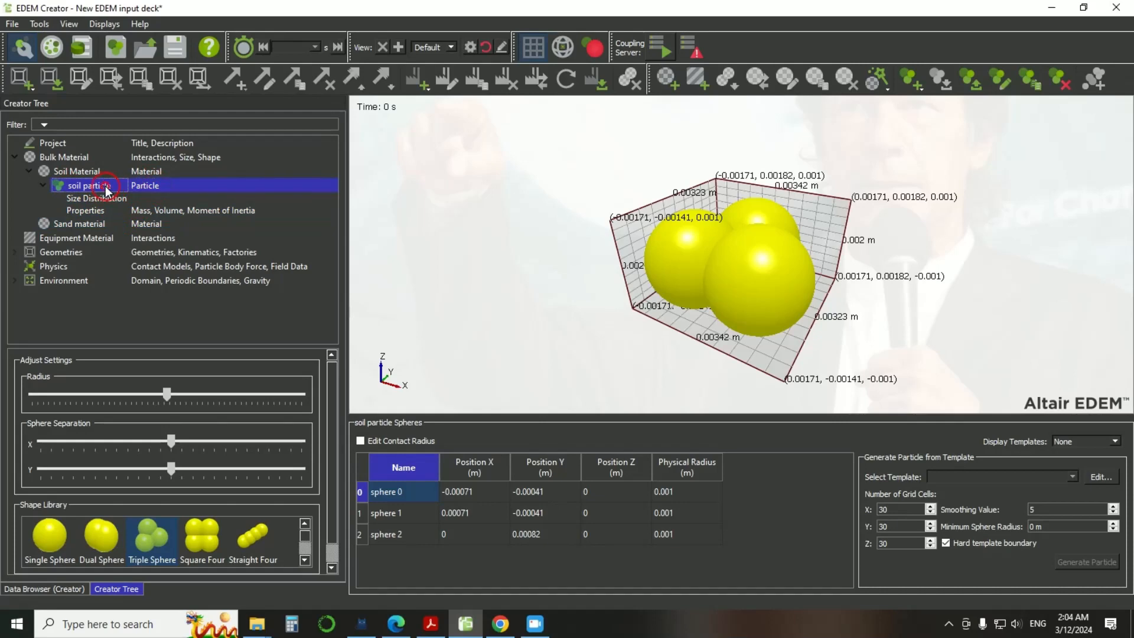
# - Select the soil particle's spheres in turn and turn on Highlight Sphere in the 3D view
pyautogui.click(462, 499)
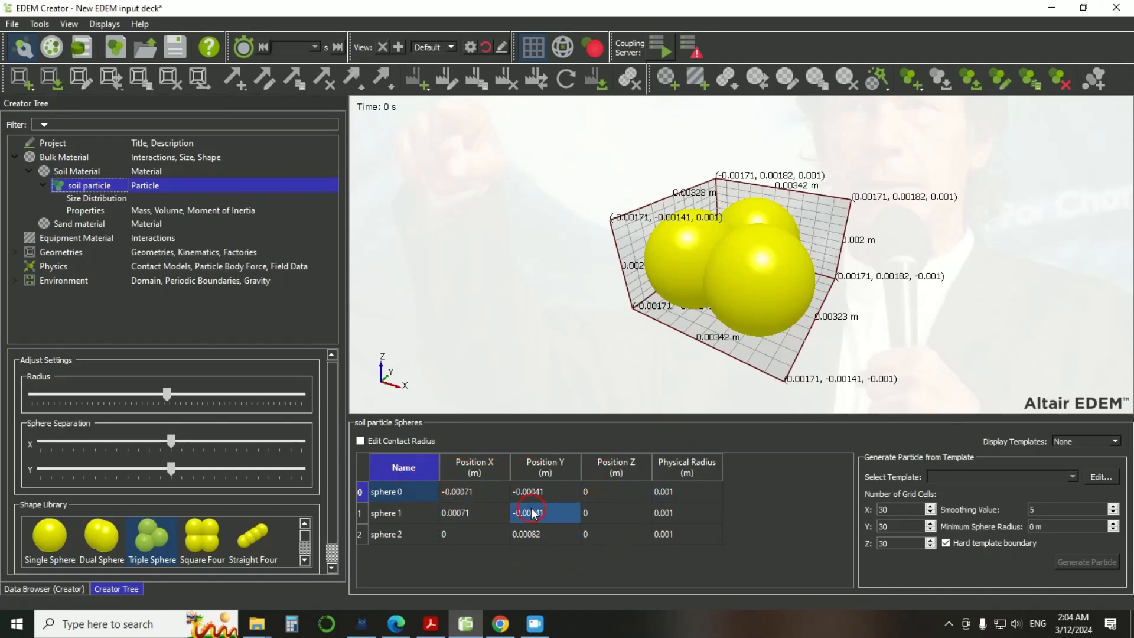
pyautogui.click(386, 494)
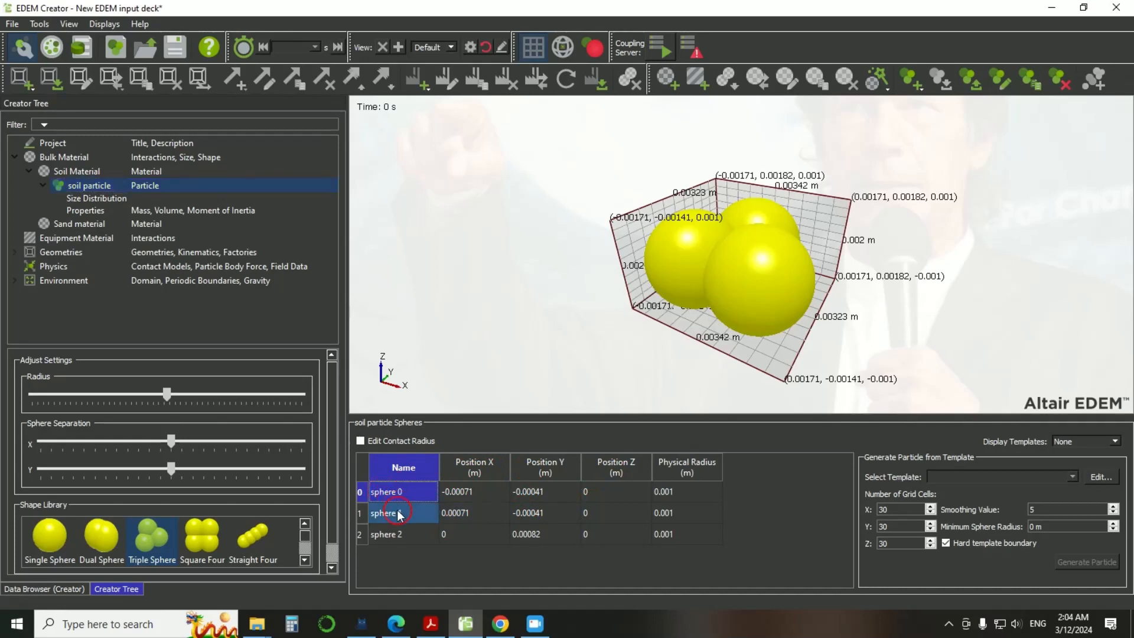
pyautogui.click(397, 514)
pyautogui.click(396, 537)
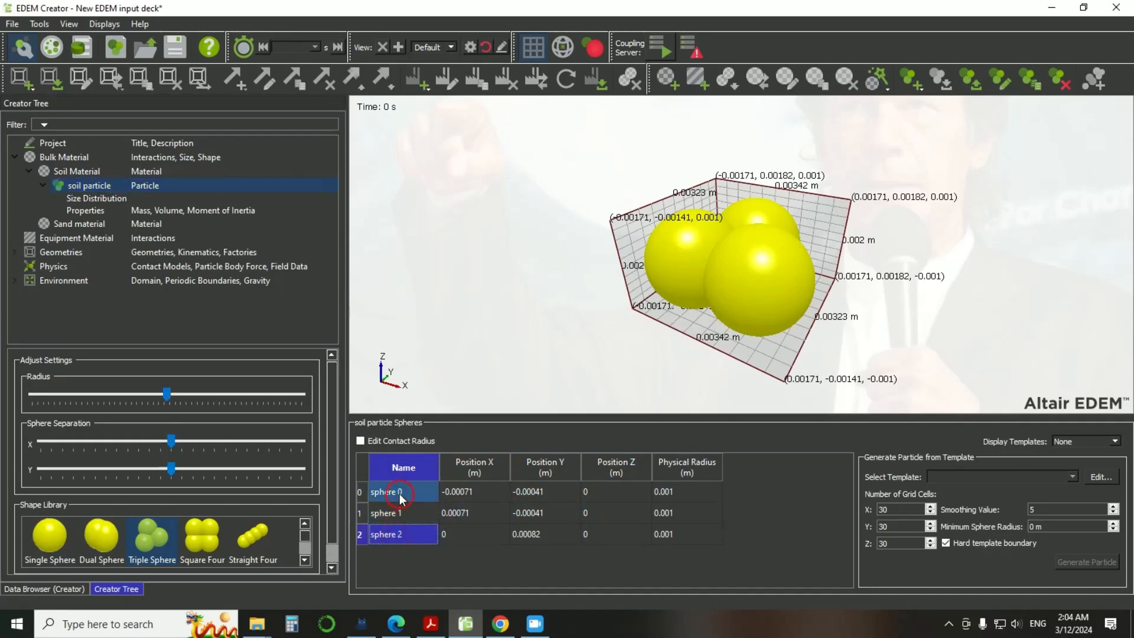
pyautogui.click(399, 495)
pyautogui.click(397, 514)
pyautogui.click(400, 536)
pyautogui.click(63, 24)
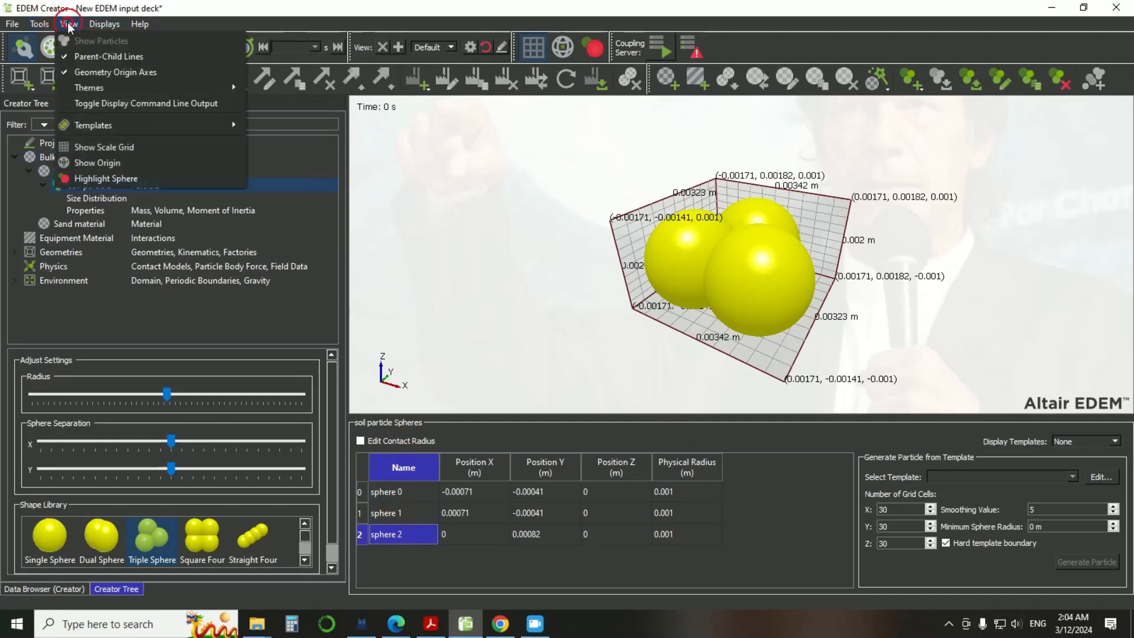
pyautogui.click(97, 178)
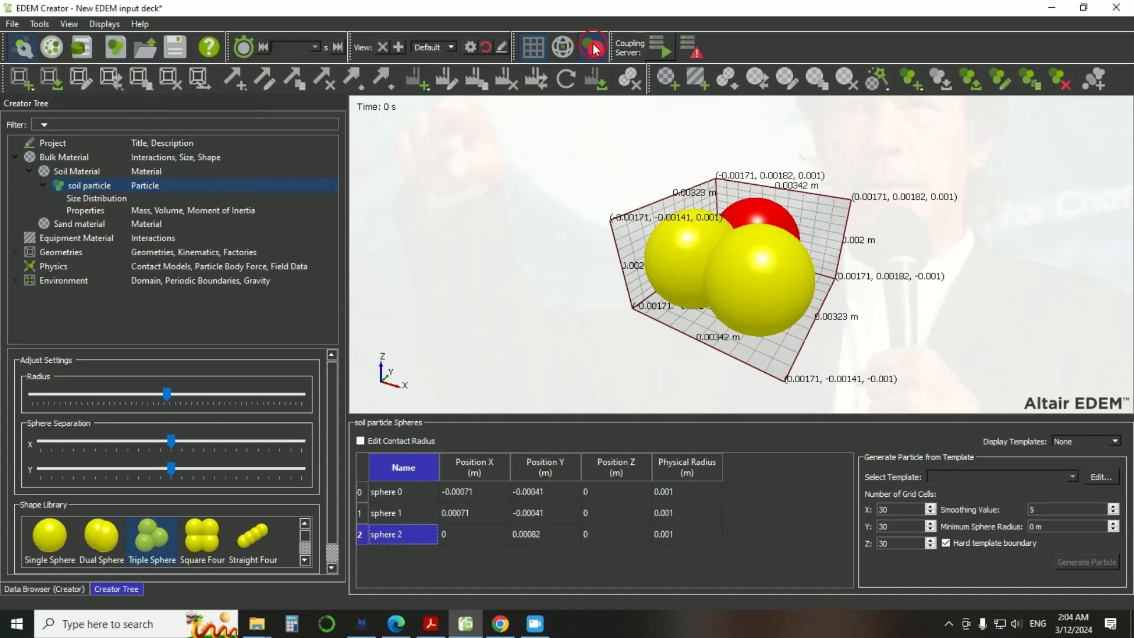
# - Select sphere 0, sphere 1 and sphere 2 in turn to identify each one by its highlight in the particle model
pyautogui.click(452, 521)
pyautogui.click(399, 493)
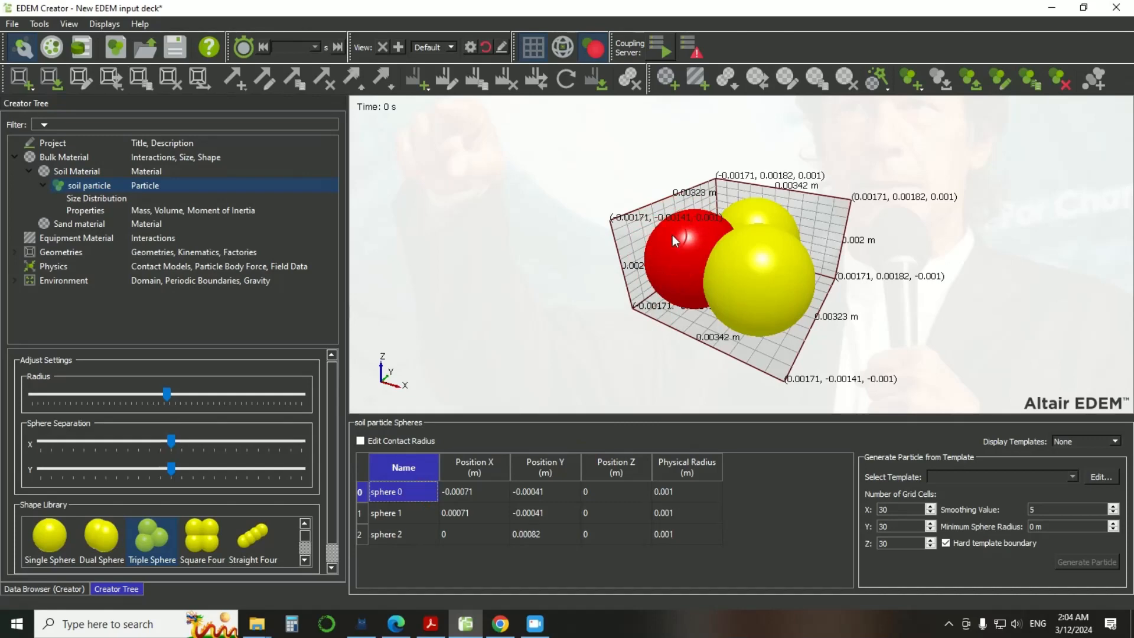
pyautogui.click(408, 513)
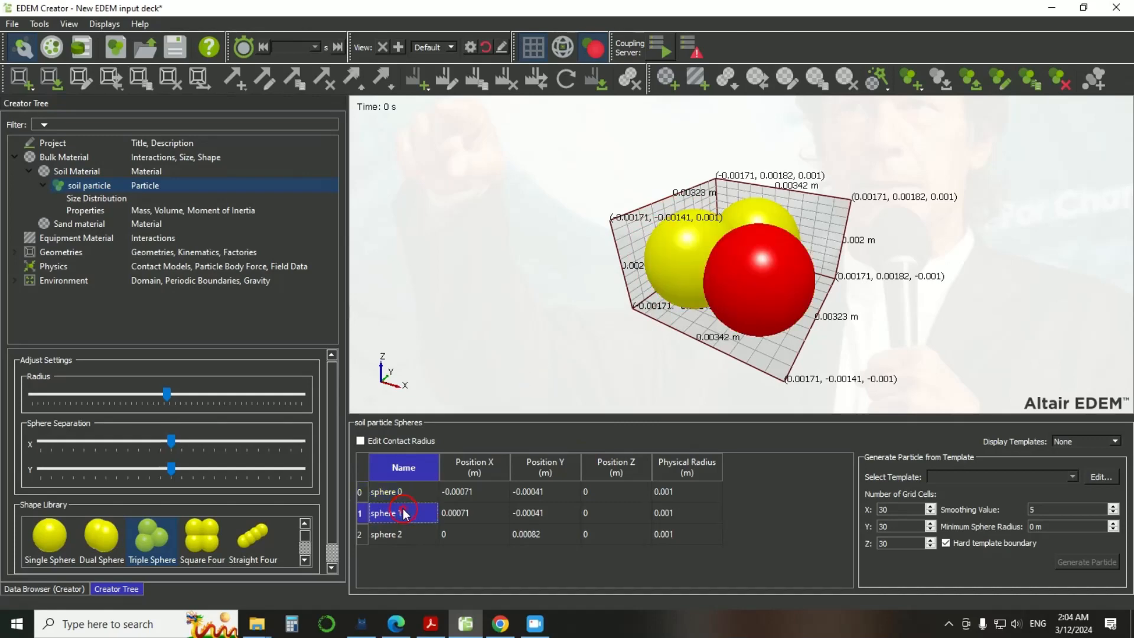
pyautogui.click(733, 287)
pyautogui.click(402, 534)
pyautogui.click(716, 257)
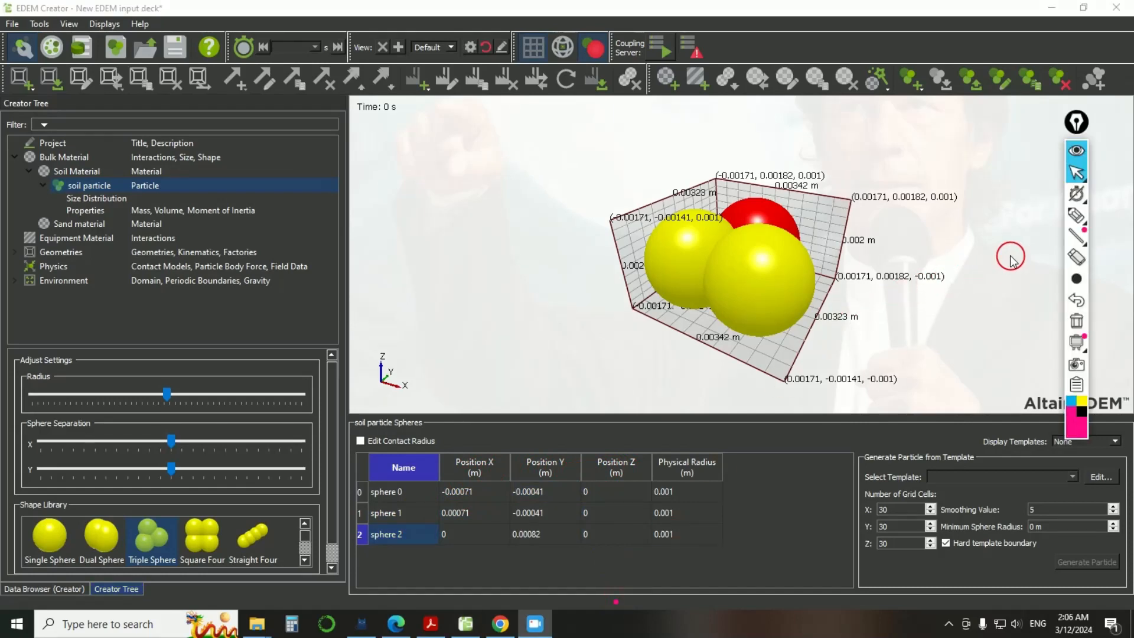
# - Draw a circle with a centre dot and a set of x, y and z axes beside the particle with the annotation pen
pyautogui.moveTo(1076, 122)
pyautogui.mouseDown()
pyautogui.moveTo(1112, 115)
pyautogui.moveTo(1099, 123)
pyautogui.mouseUp()
pyautogui.click(539, 509)
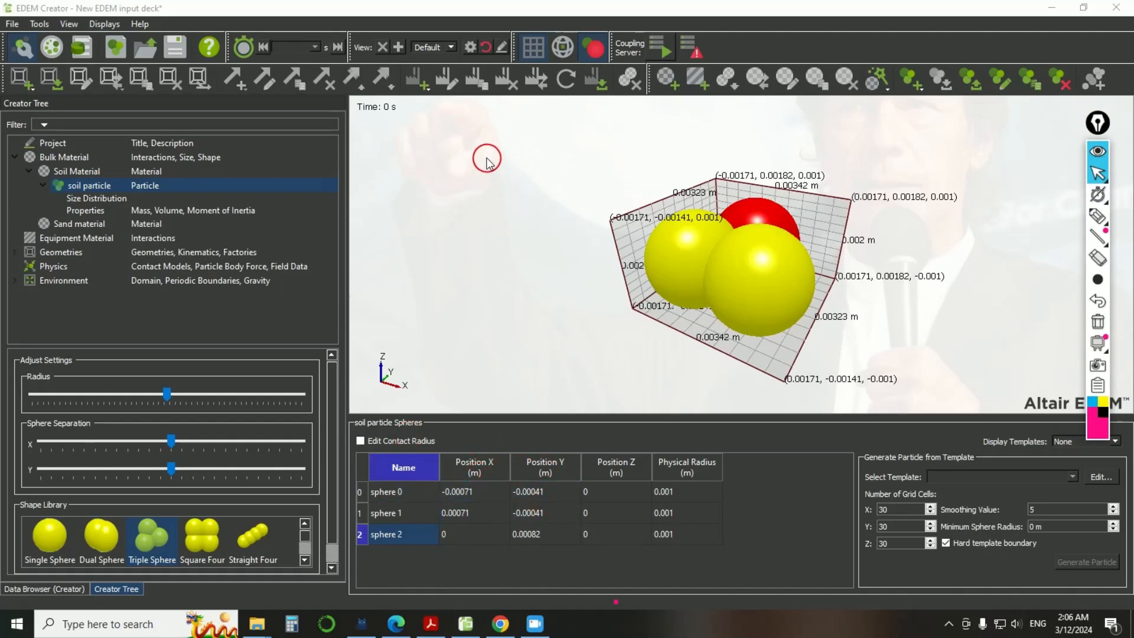
pyautogui.moveTo(484, 154)
pyautogui.mouseDown(button='middle')
pyautogui.moveTo(473, 154)
pyautogui.moveTo(490, 156)
pyautogui.mouseUp(button='middle')
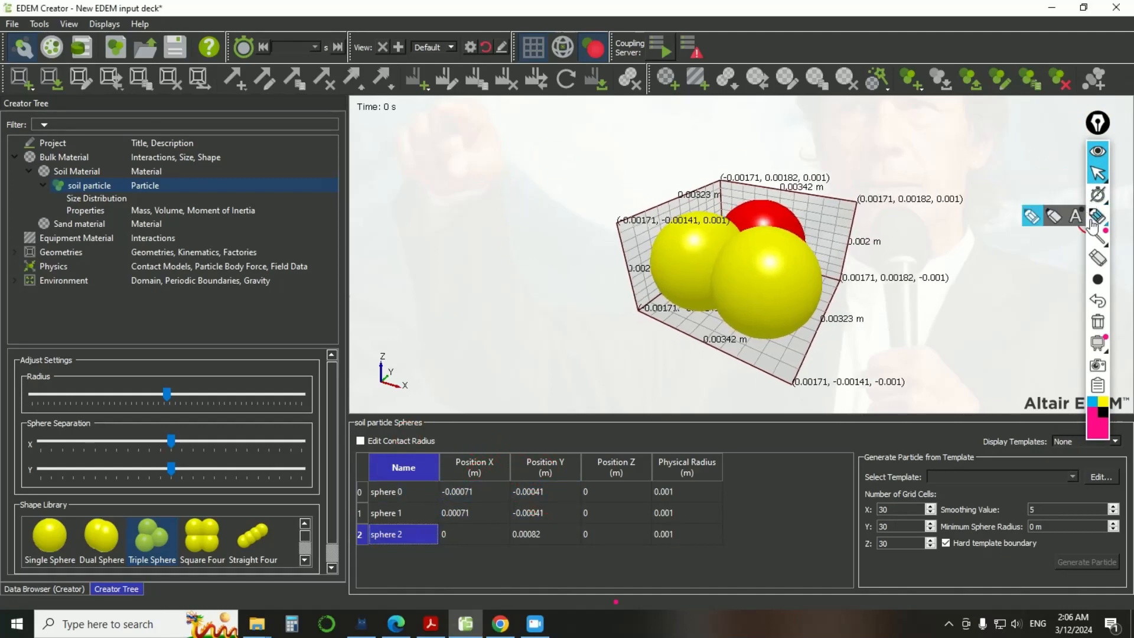
pyautogui.click(1098, 216)
pyautogui.moveTo(491, 137)
pyautogui.mouseDown()
pyautogui.moveTo(465, 144)
pyautogui.moveTo(501, 171)
pyautogui.moveTo(516, 146)
pyautogui.moveTo(493, 131)
pyautogui.moveTo(476, 139)
pyautogui.moveTo(485, 154)
pyautogui.mouseUp()
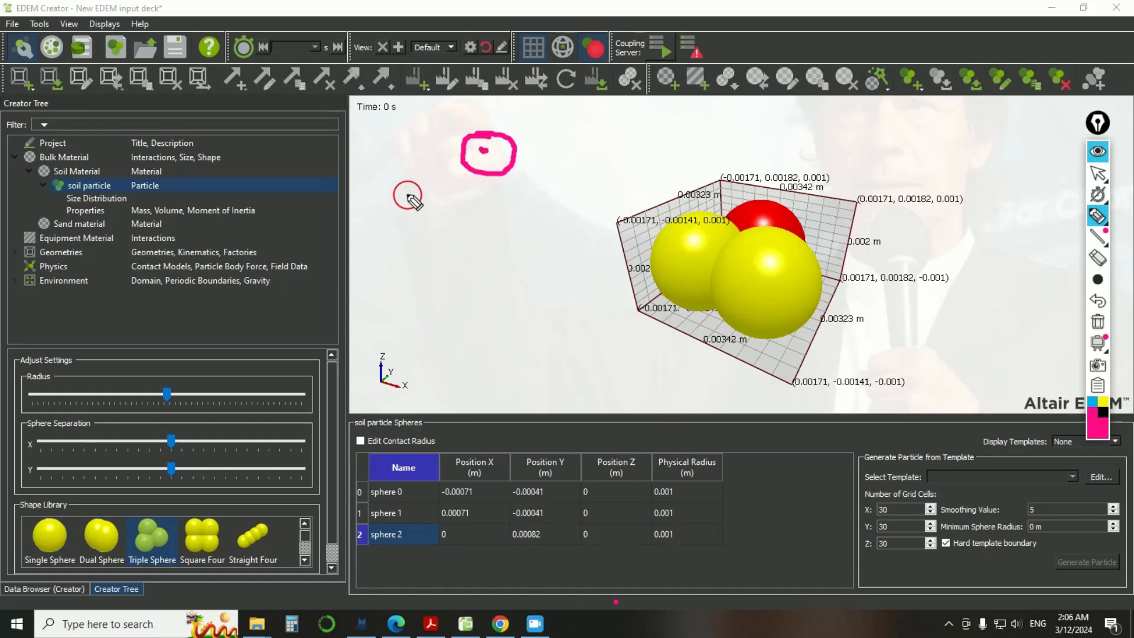
pyautogui.moveTo(408, 195)
pyautogui.mouseDown()
pyautogui.moveTo(402, 264)
pyautogui.moveTo(488, 254)
pyautogui.moveTo(473, 273)
pyautogui.mouseUp()
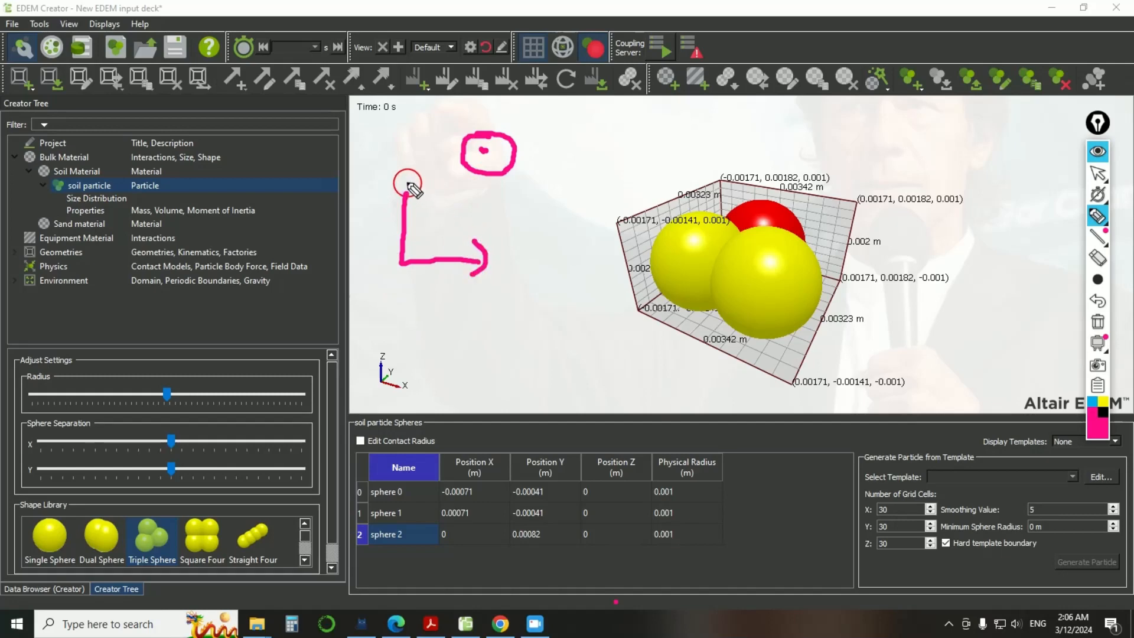
pyautogui.moveTo(388, 195)
pyautogui.mouseDown()
pyautogui.moveTo(407, 179)
pyautogui.moveTo(428, 201)
pyautogui.mouseUp()
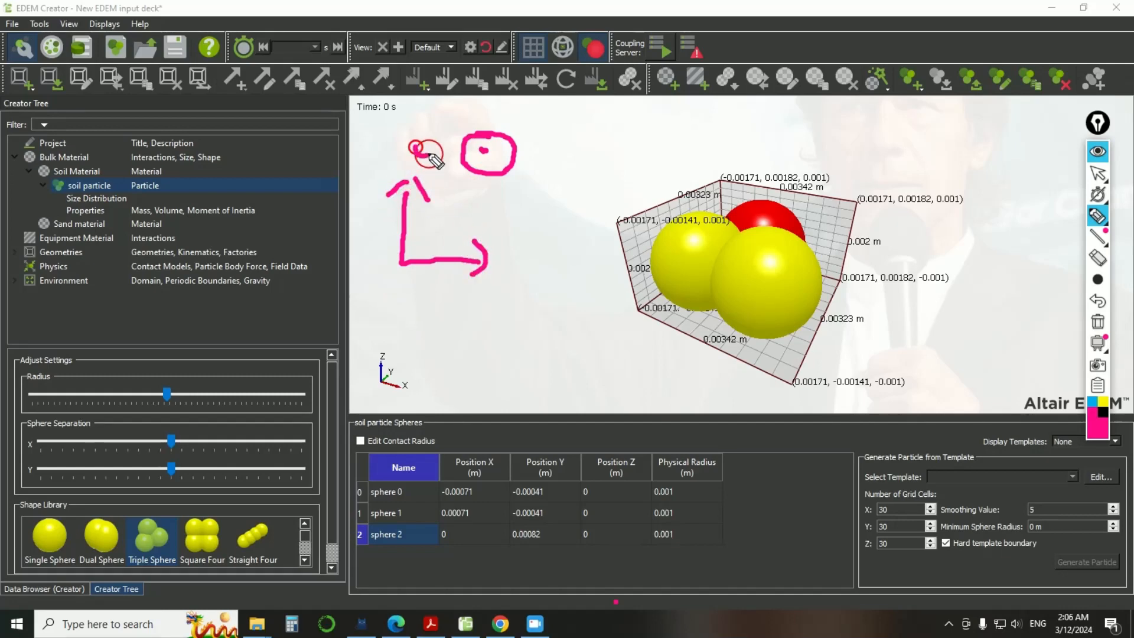
pyautogui.moveTo(429, 154)
pyautogui.mouseDown()
pyautogui.moveTo(415, 173)
pyautogui.moveTo(429, 161)
pyautogui.mouseUp()
pyautogui.moveTo(511, 252)
pyautogui.mouseDown()
pyautogui.moveTo(491, 281)
pyautogui.moveTo(509, 275)
pyautogui.mouseUp()
pyautogui.moveTo(402, 262)
pyautogui.mouseDown()
pyautogui.moveTo(369, 320)
pyautogui.moveTo(361, 298)
pyautogui.moveTo(379, 321)
pyautogui.moveTo(408, 300)
pyautogui.moveTo(421, 332)
pyautogui.moveTo(427, 308)
pyautogui.mouseUp()
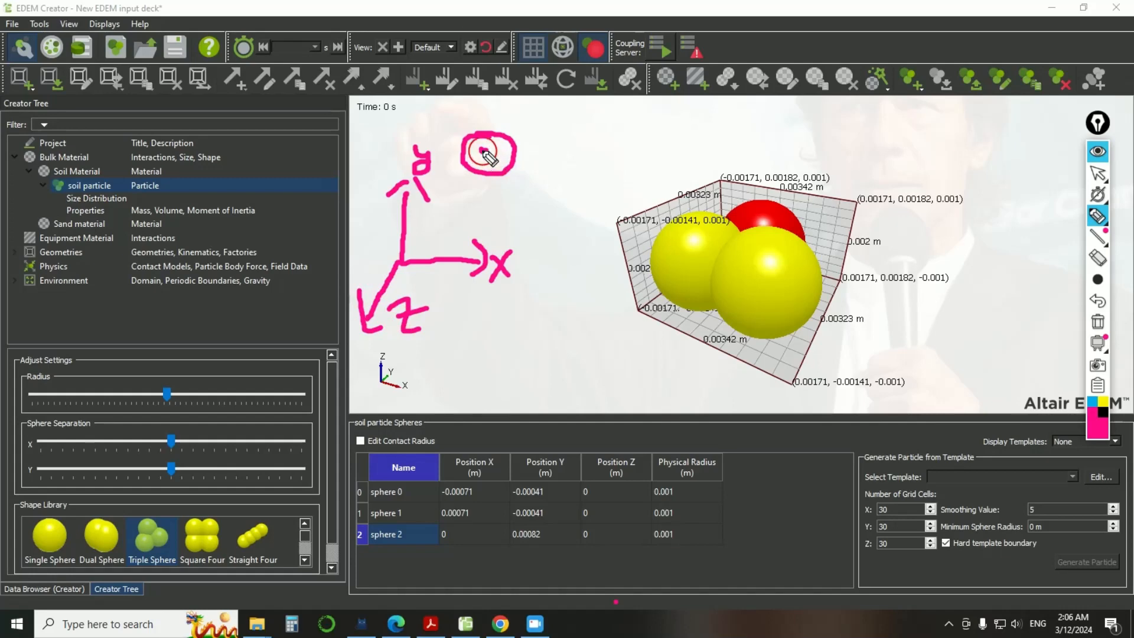
# - Annotate the circle's centre with (x, y, z) and draw an arrow to it from the sketched axes' origin
pyautogui.click(401, 255)
pyautogui.moveTo(531, 140)
pyautogui.mouseDown()
pyautogui.moveTo(536, 158)
pyautogui.moveTo(561, 154)
pyautogui.moveTo(602, 176)
pyautogui.moveTo(616, 156)
pyautogui.moveTo(651, 155)
pyautogui.moveTo(644, 180)
pyautogui.mouseUp()
pyautogui.moveTo(669, 129); pyautogui.dragTo(672, 164)
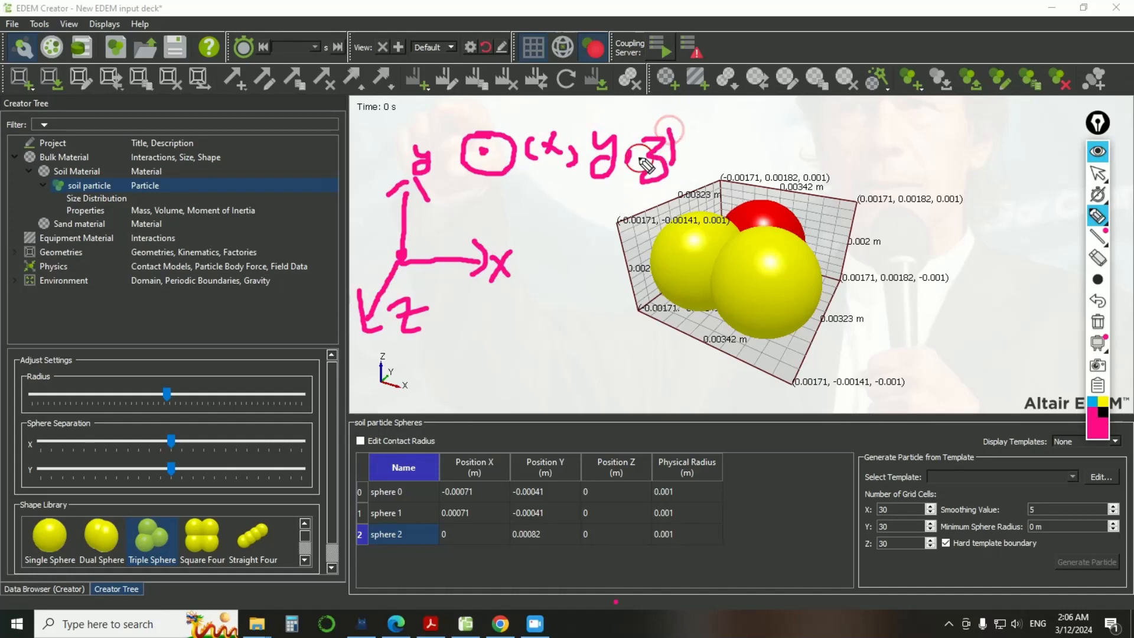
pyautogui.moveTo(401, 255); pyautogui.dragTo(481, 162)
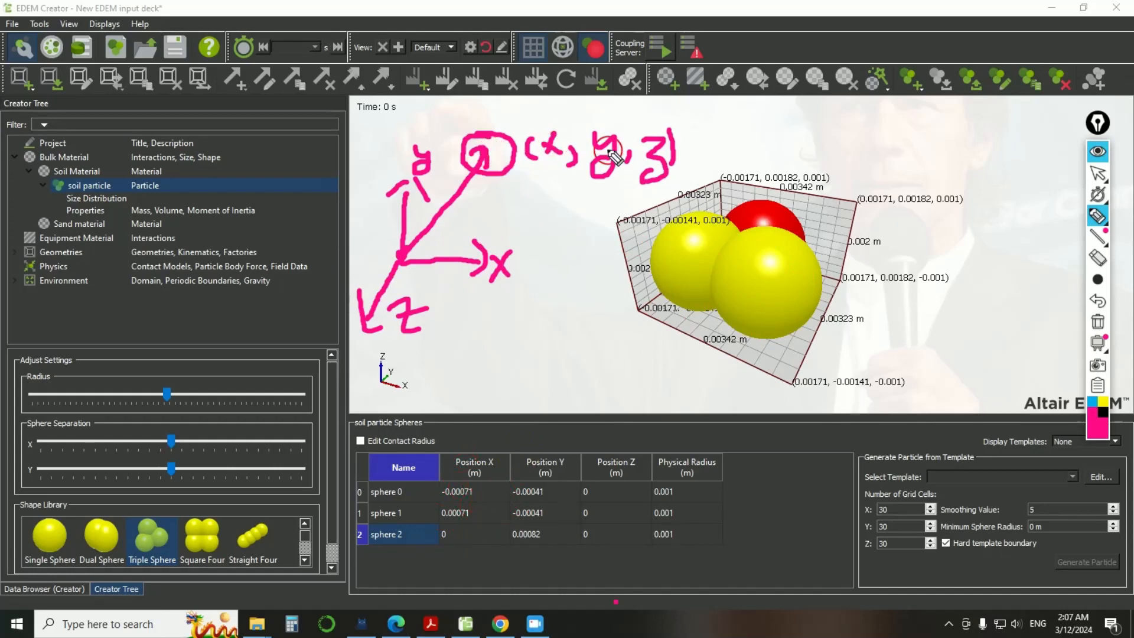
pyautogui.moveTo(485, 154)
pyautogui.mouseDown()
pyautogui.moveTo(526, 177)
pyautogui.moveTo(543, 239)
pyautogui.mouseUp()
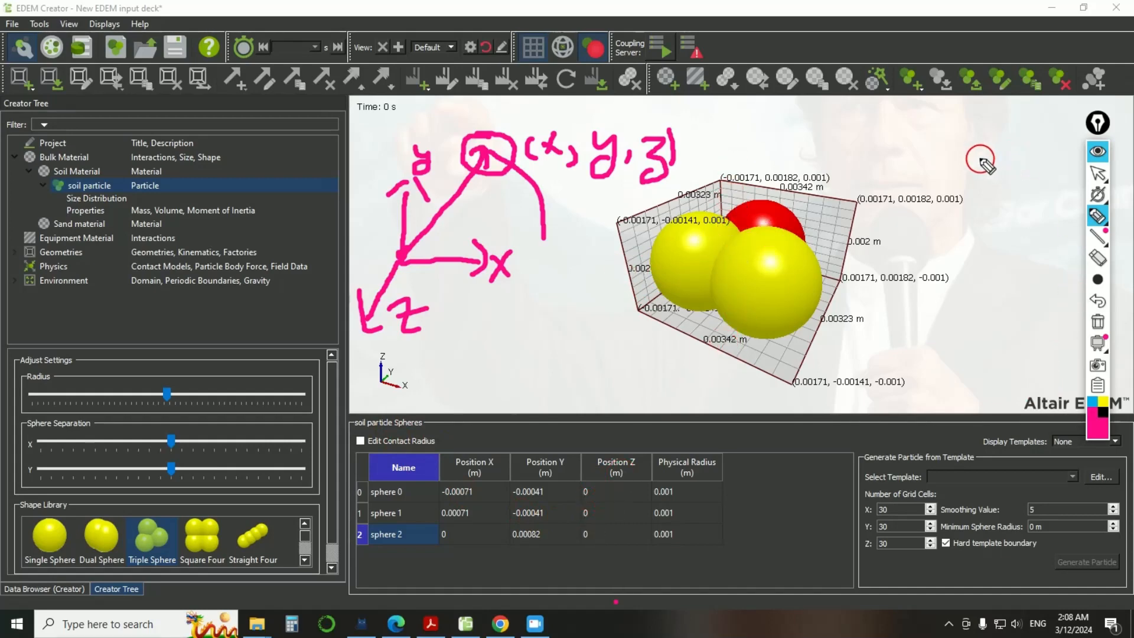
# - Clear all pen annotations from the screen and switch back to the normal pointer
pyautogui.click(1097, 322)
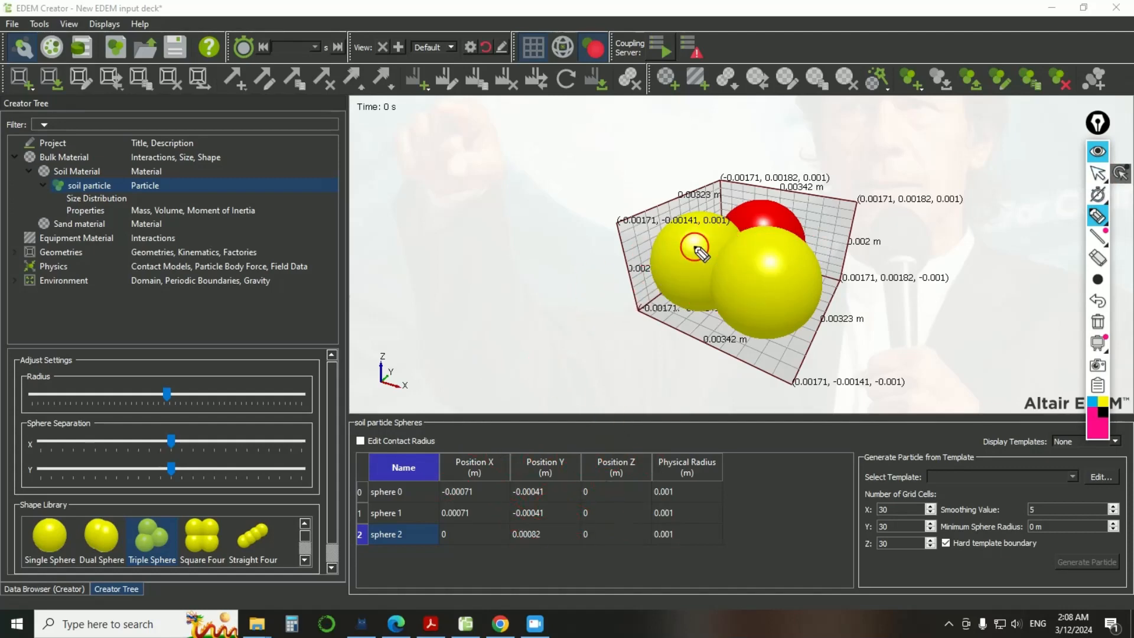
pyautogui.click(1098, 173)
pyautogui.moveTo(1101, 198)
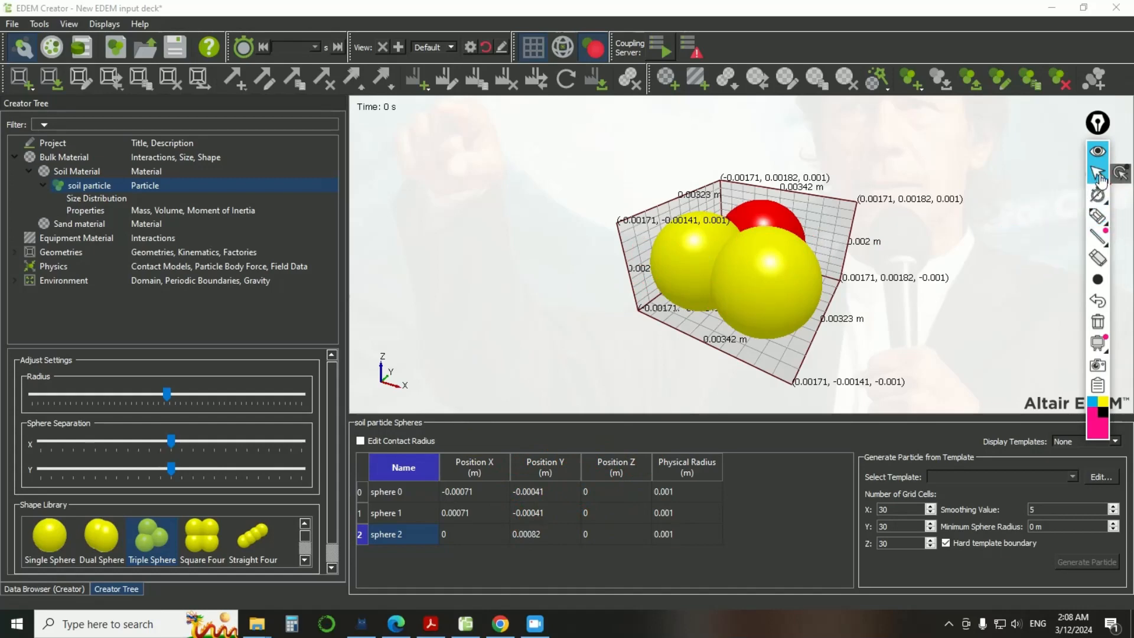
# - Try to set sphere 2's Position X to 0.0001 m and inspect the particle from another angle
pyautogui.click(467, 493)
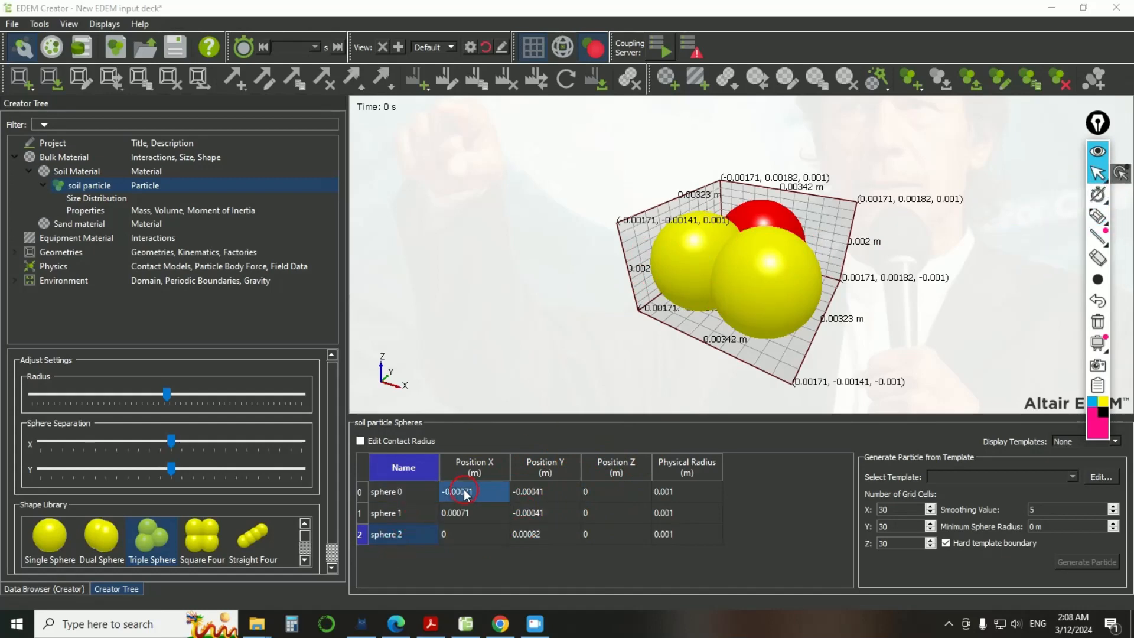
pyautogui.click(541, 491)
pyautogui.click(473, 493)
pyautogui.click(463, 535)
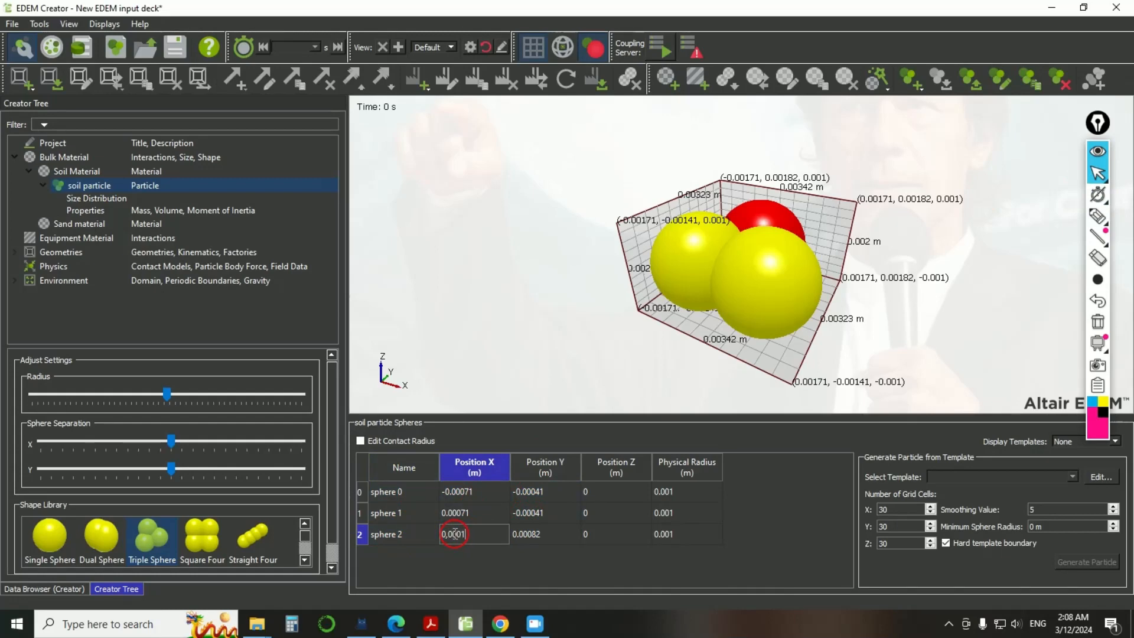
pyautogui.click(792, 512)
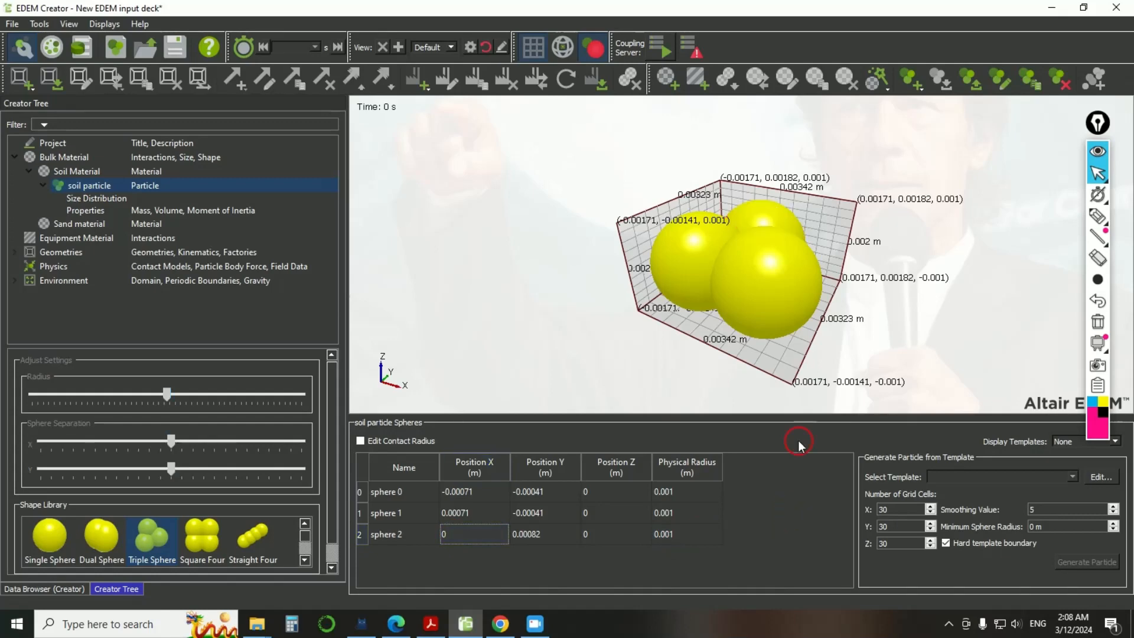
pyautogui.moveTo(792, 165)
pyautogui.mouseDown(button='right')
pyautogui.moveTo(790, 216)
pyautogui.moveTo(786, 185)
pyautogui.mouseUp(button='right')
pyautogui.moveTo(777, 189); pyautogui.dragTo(686, 339)
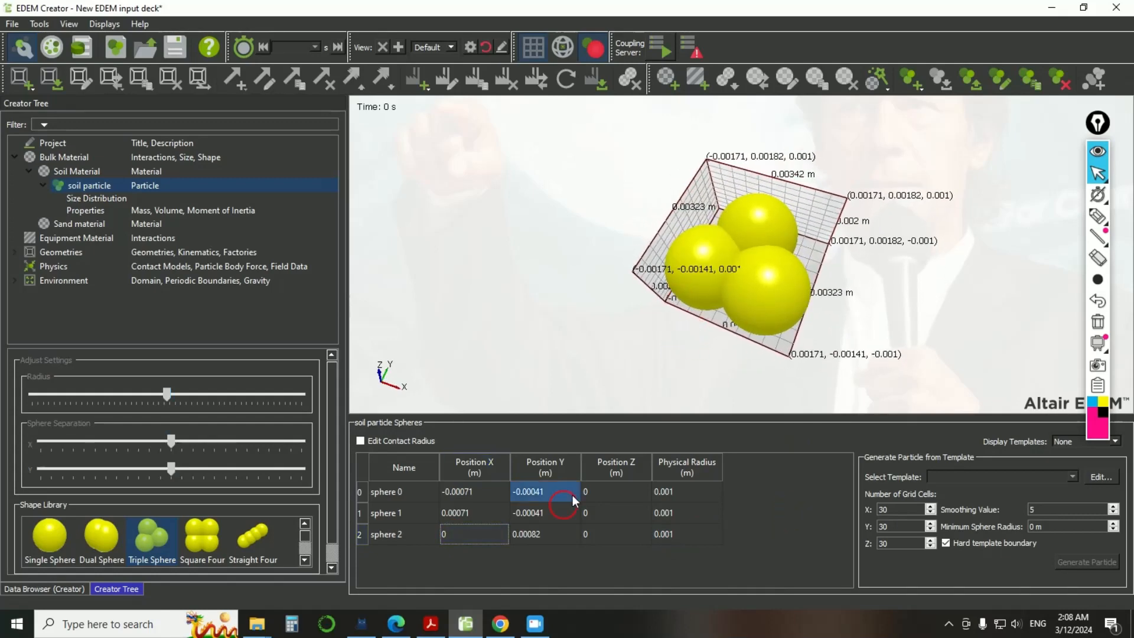
# - Set sphere 2's Position X to 0.002 m
pyautogui.click(458, 536)
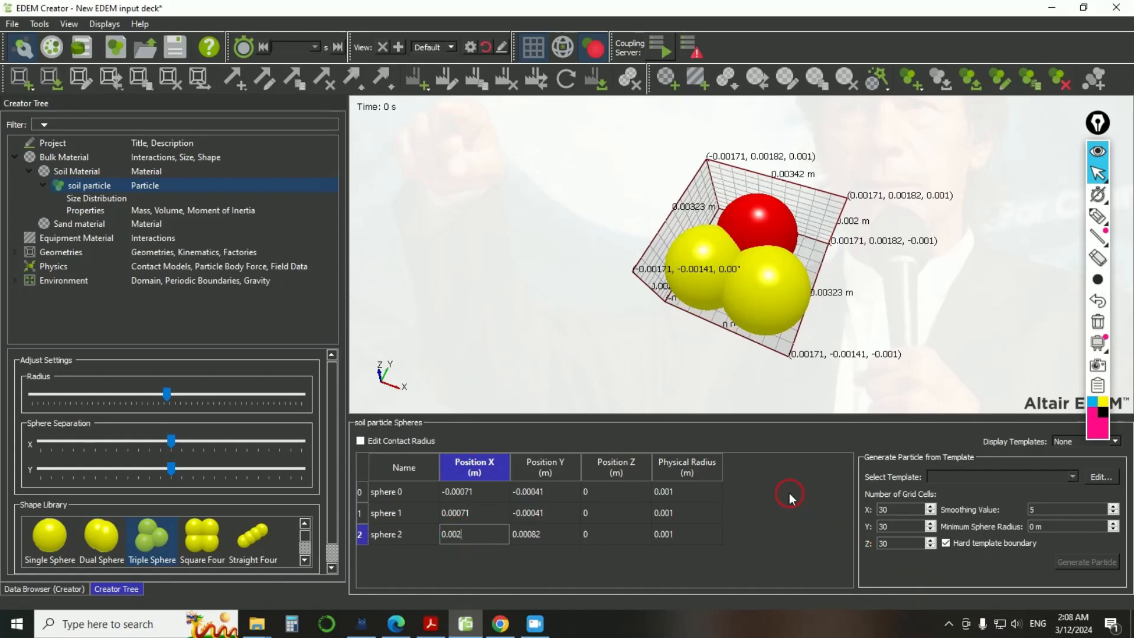
pyautogui.press('Return')
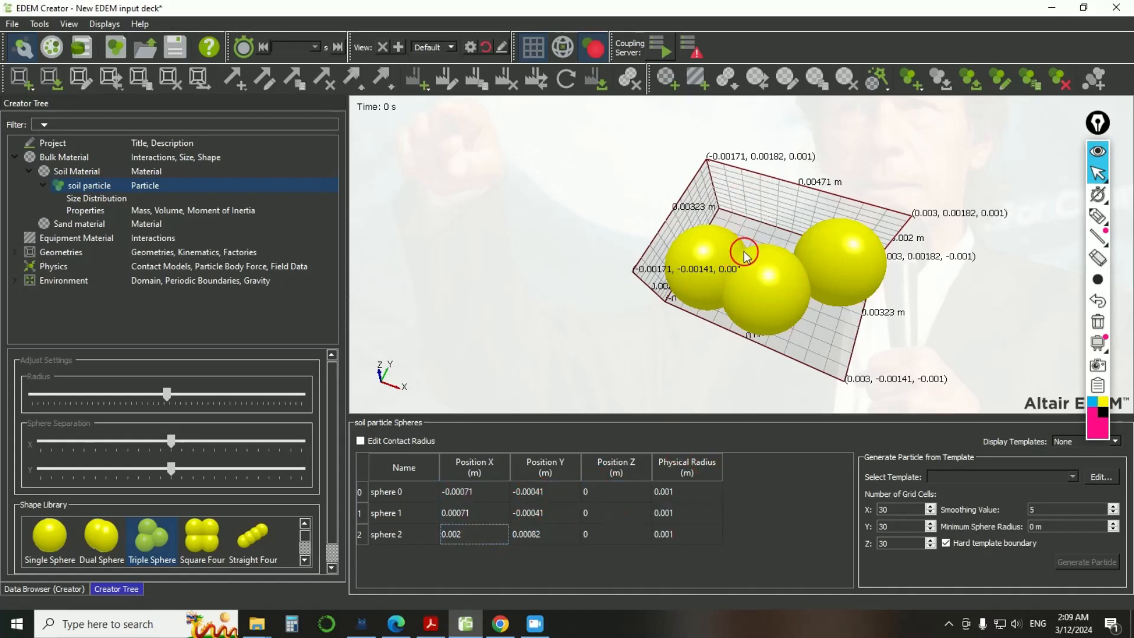
pyautogui.moveTo(640, 256); pyautogui.dragTo(672, 78, button='right')
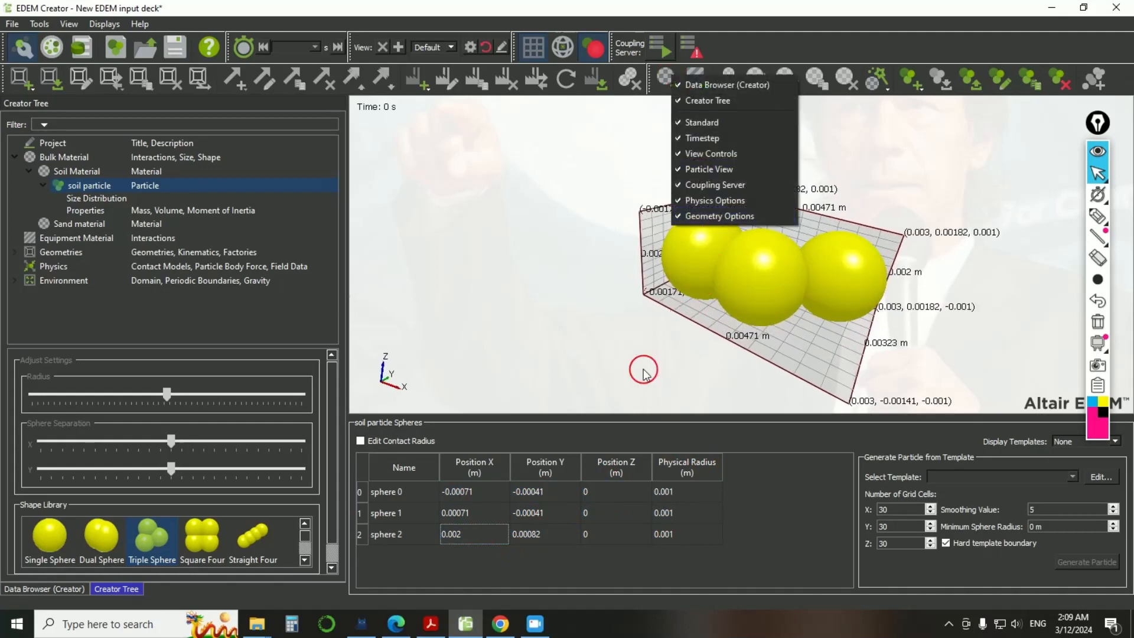
pyautogui.moveTo(625, 352); pyautogui.dragTo(625, 387, button='right')
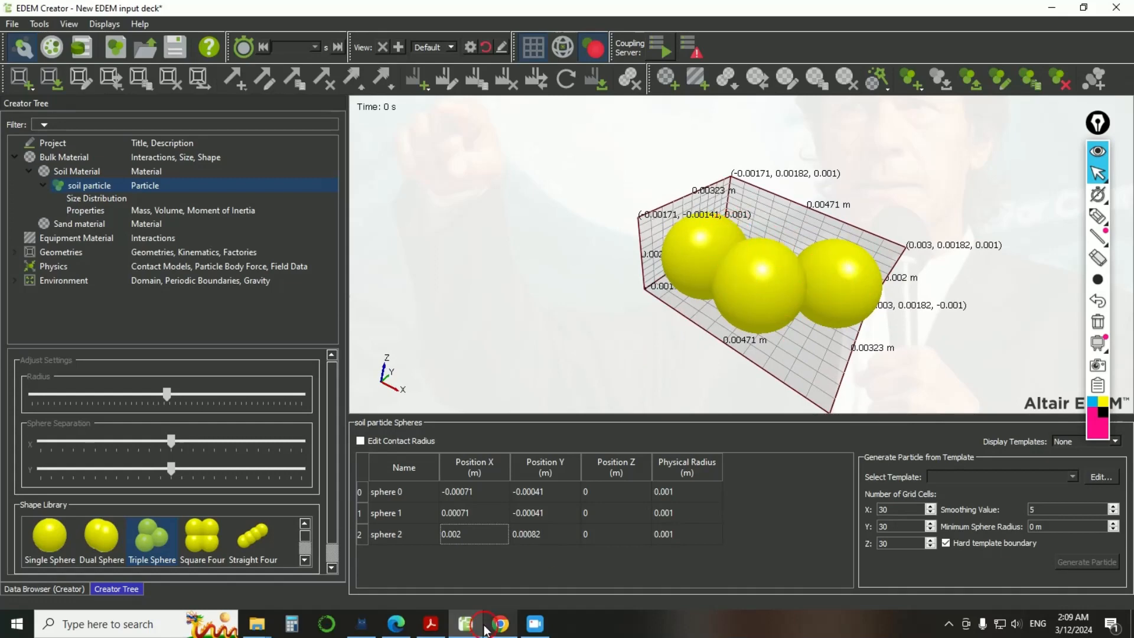
# - Set sphere 2's Position Z to 0.001 m
pyautogui.doubleClick(466, 514)
pyautogui.doubleClick(551, 535)
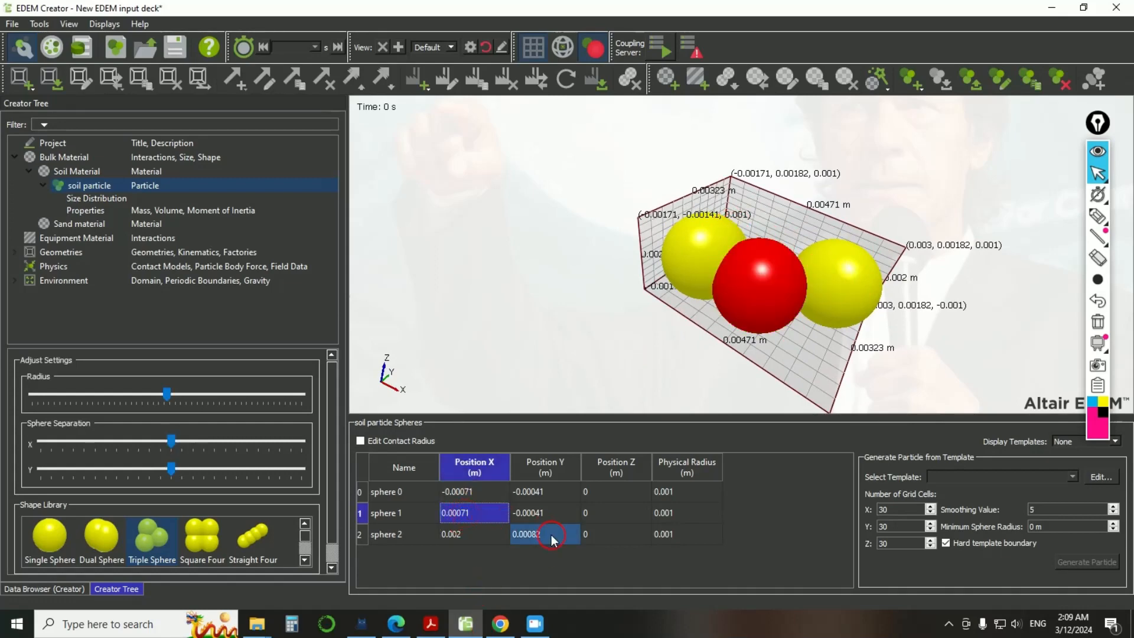
pyautogui.click(580, 535)
pyautogui.doubleClick(610, 533)
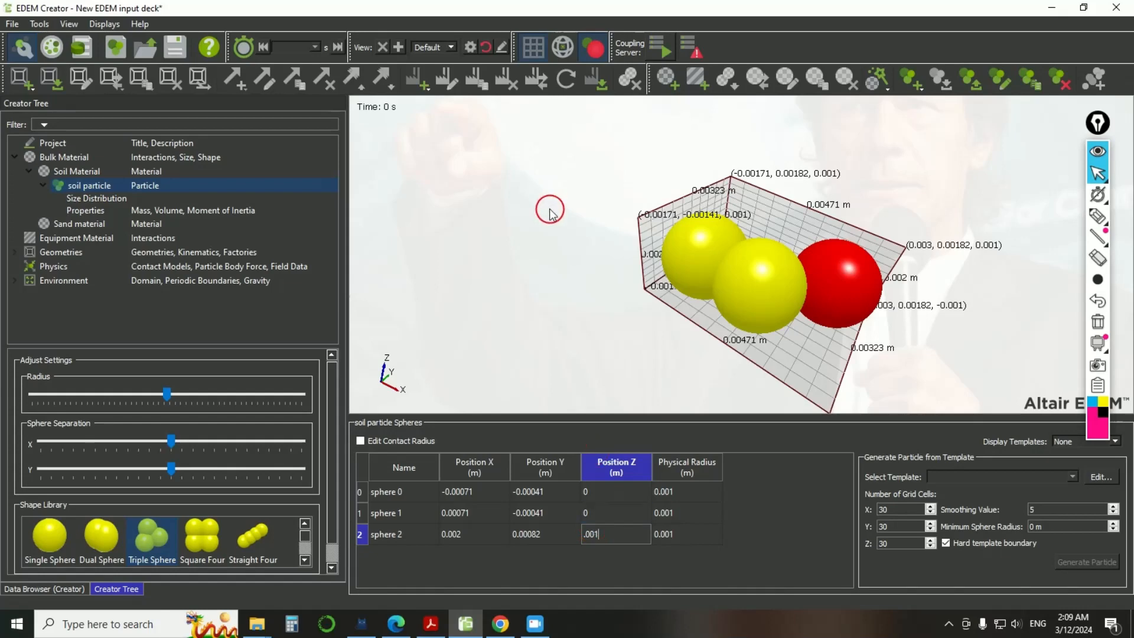
pyautogui.click(786, 553)
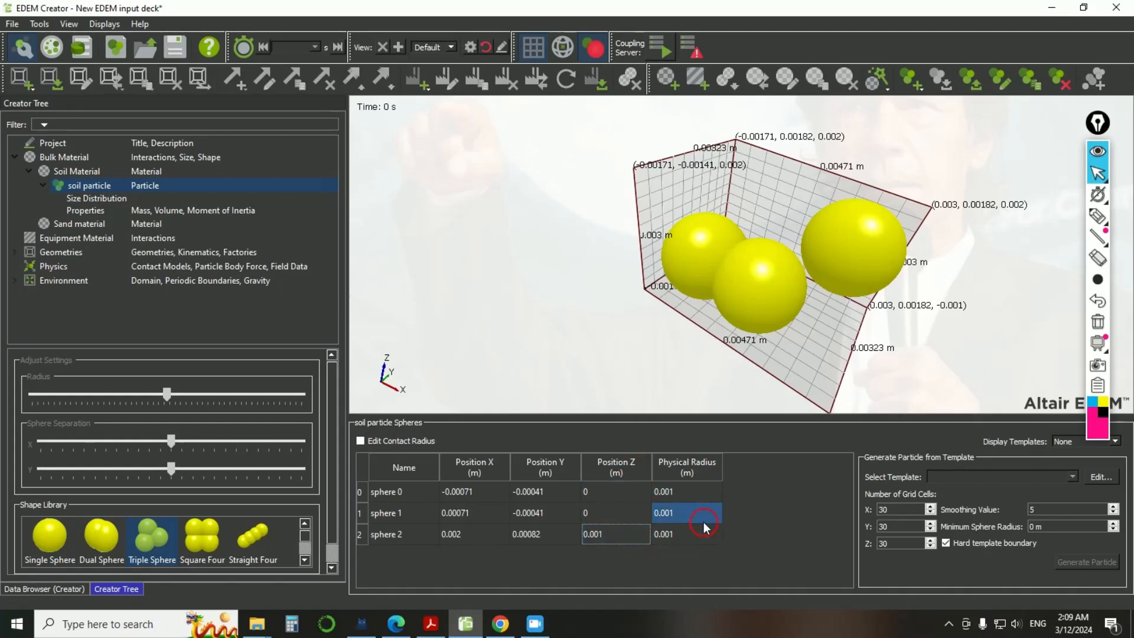
# - Set sphere 0's Physical Radius to 0.002 m
pyautogui.click(680, 494)
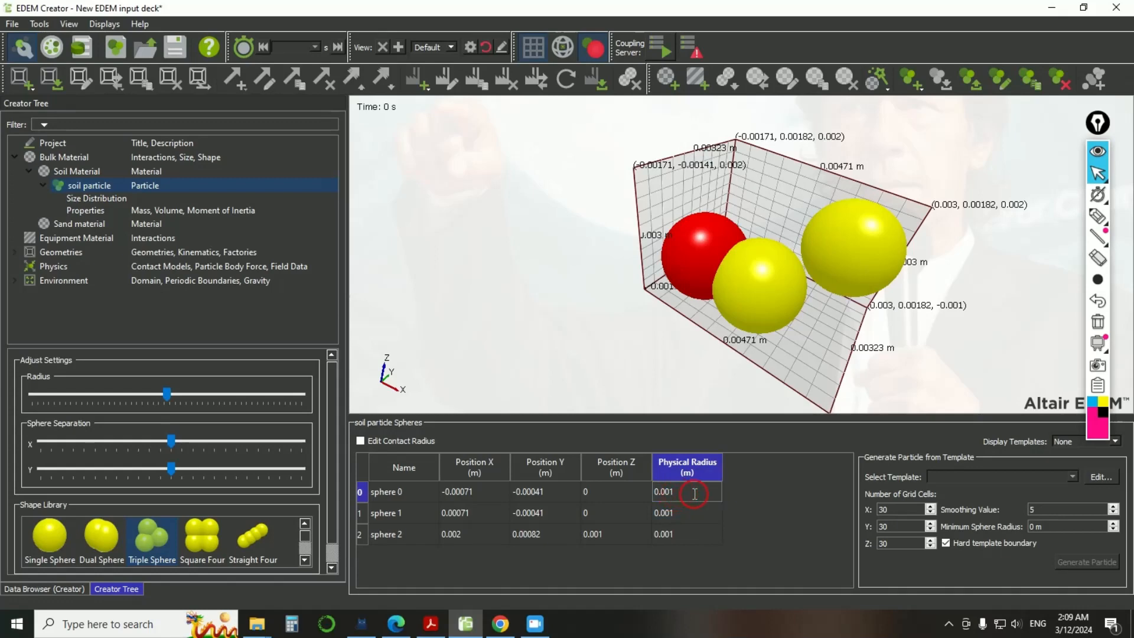
pyautogui.write('0.002')
pyautogui.click(781, 485)
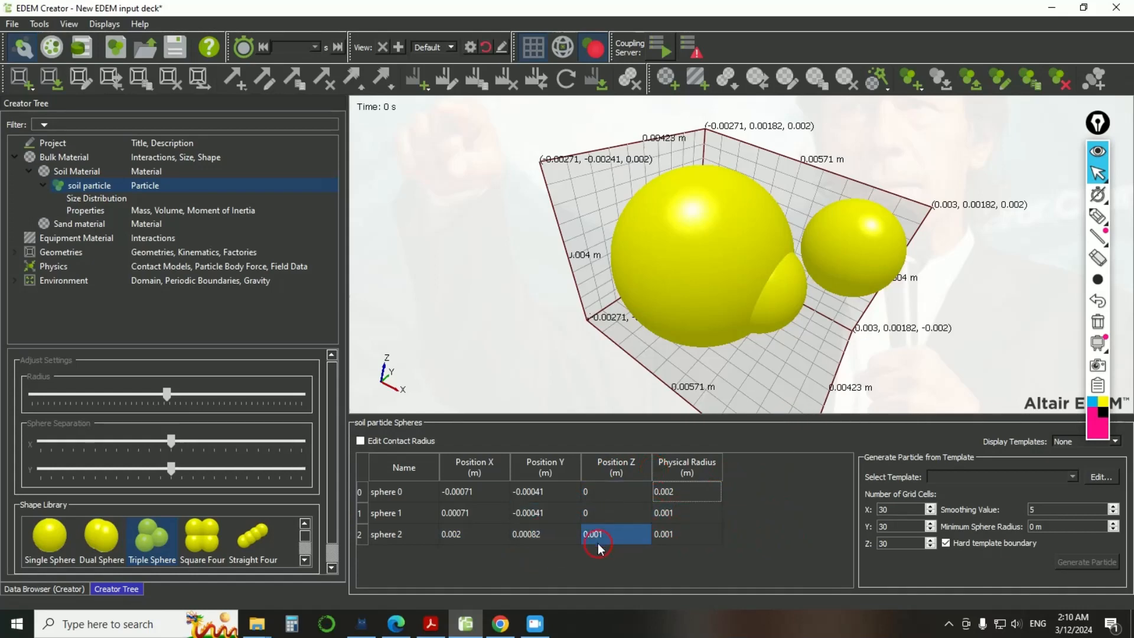
# - Add a fourth sphere to the soil particle
pyautogui.rightClick(415, 493)
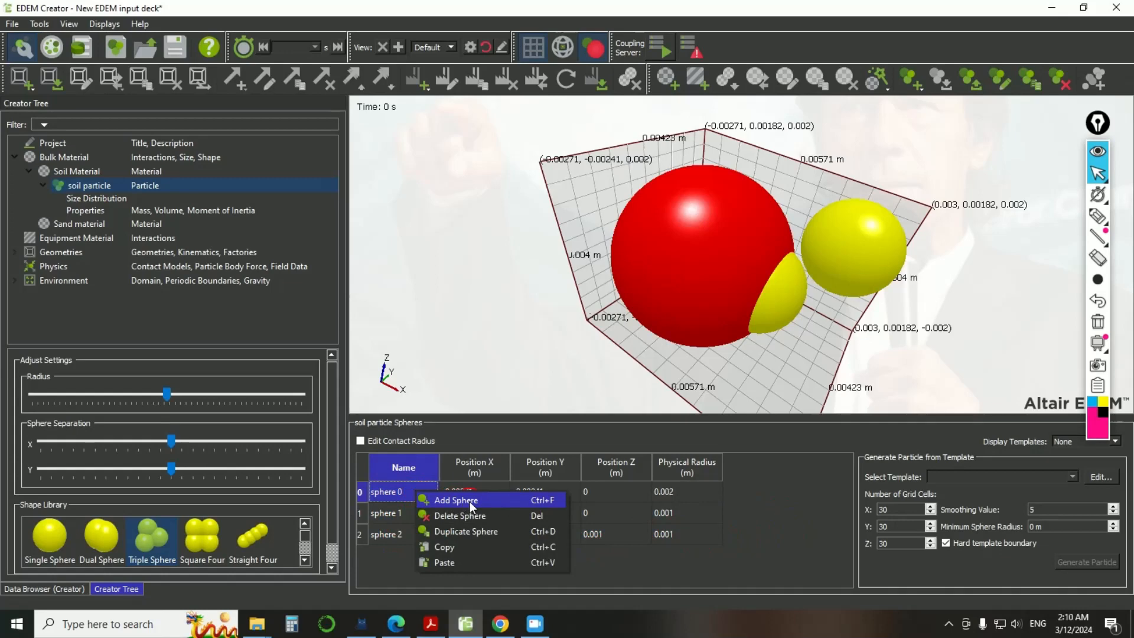
pyautogui.click(471, 500)
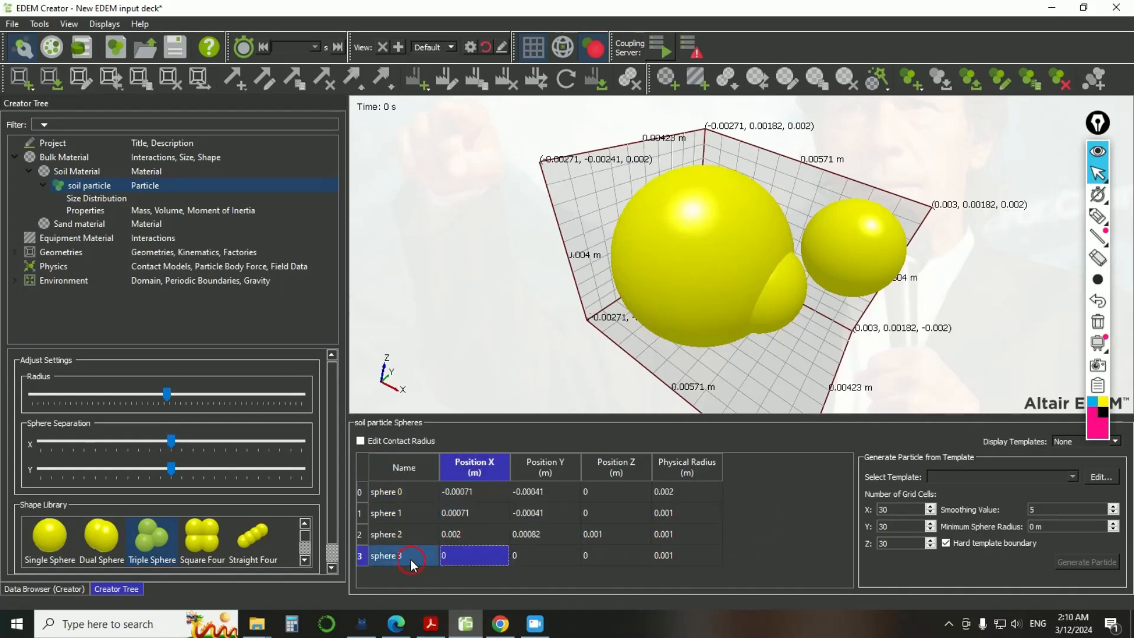
pyautogui.click(491, 555)
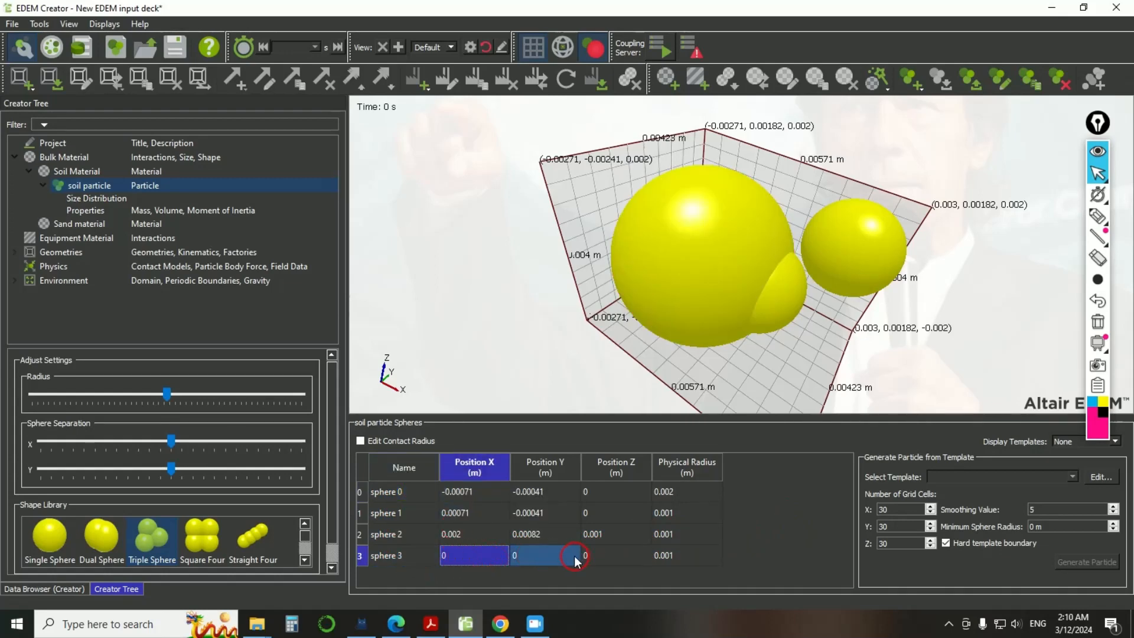
# - Set sphere 3's Position Z to 0.005 m
pyautogui.click(601, 556)
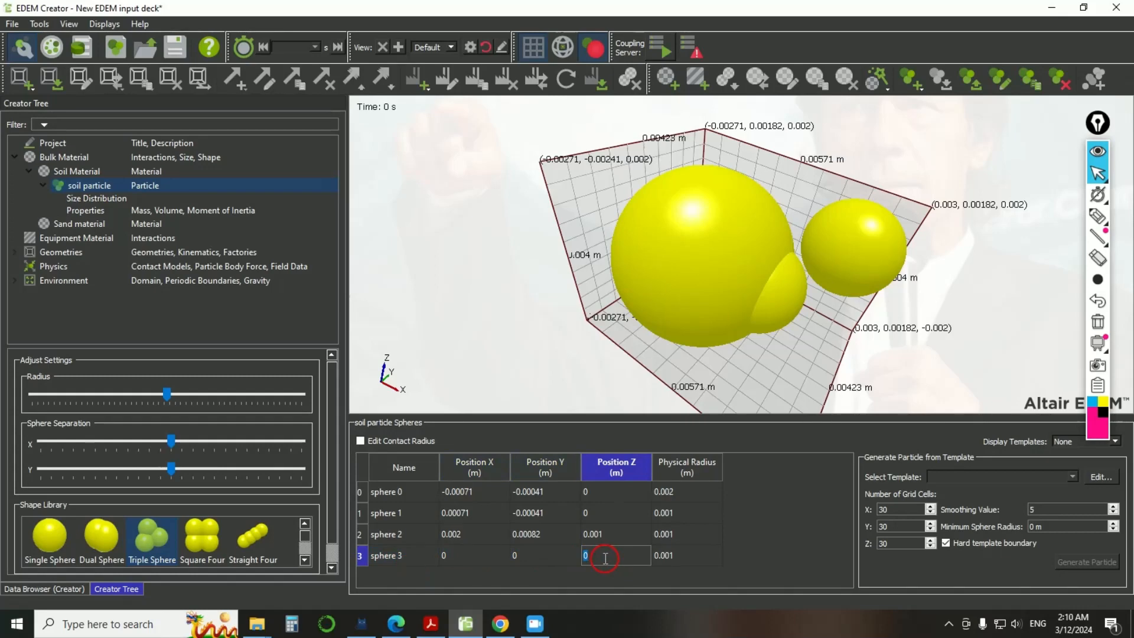
pyautogui.write('.005')
pyautogui.click(792, 516)
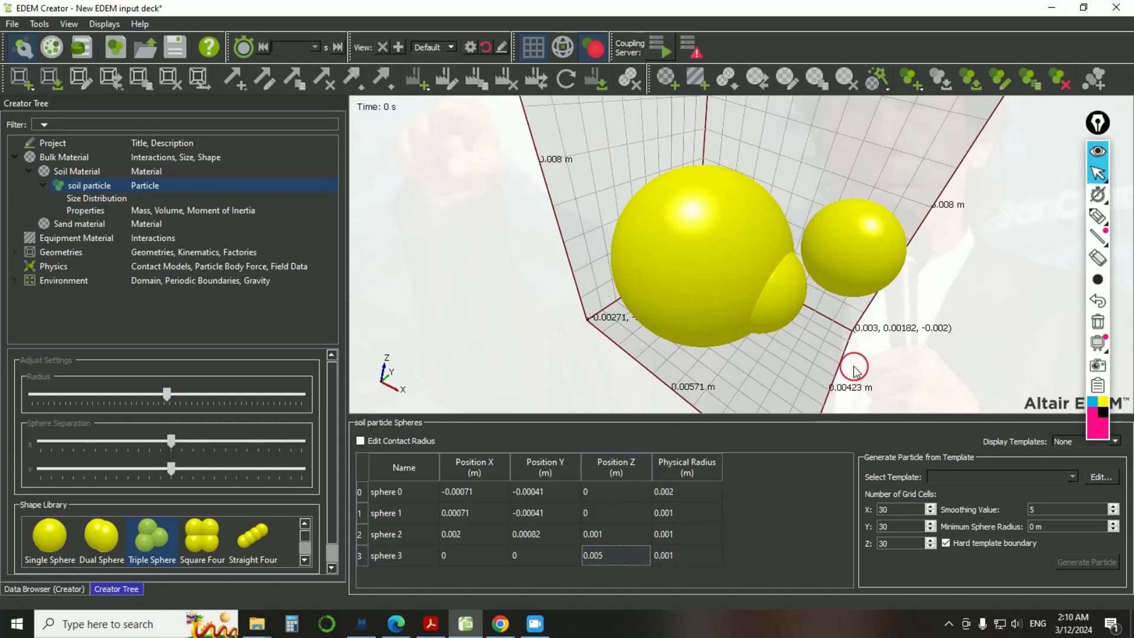
pyautogui.scroll(-5, 854, 370)
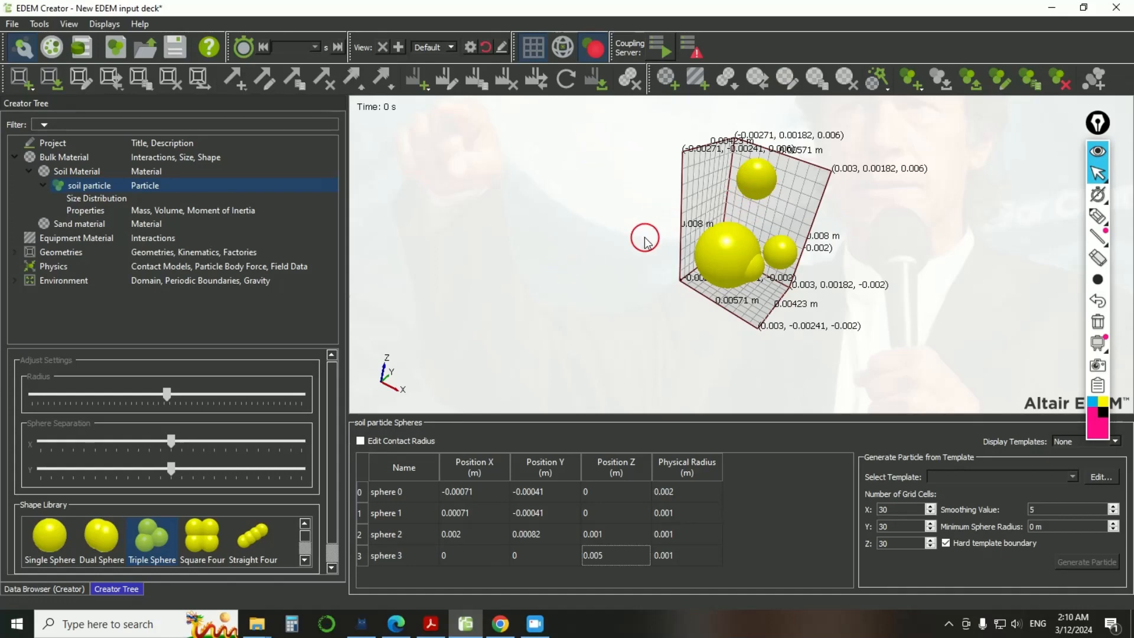
pyautogui.scroll(2, 827, 248)
pyautogui.click(527, 531)
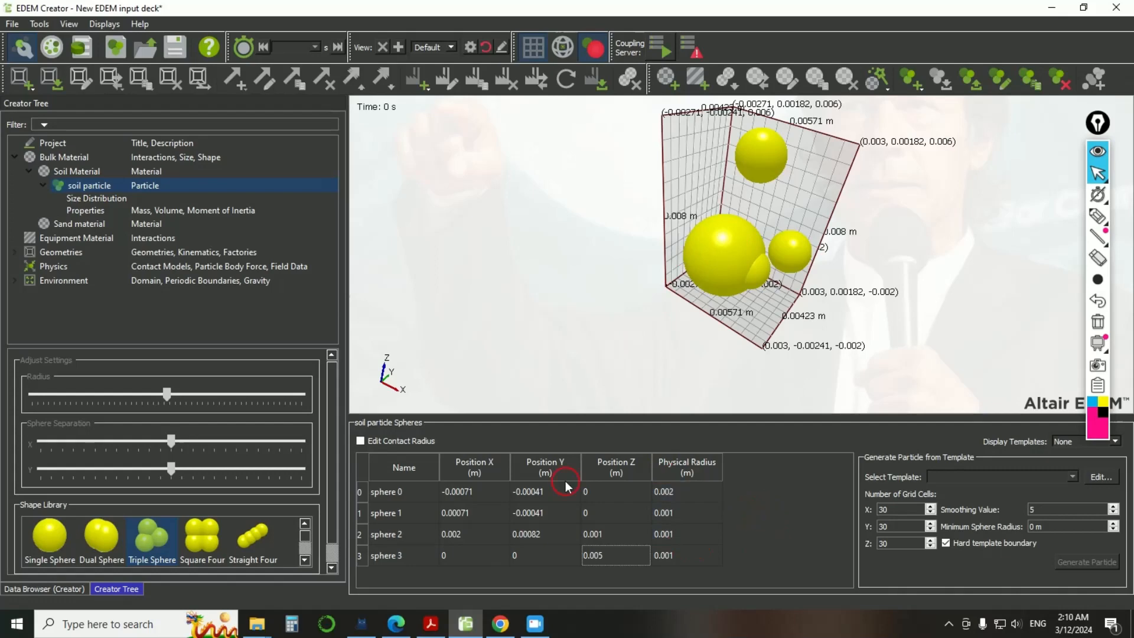
pyautogui.click(447, 517)
# - Browse the shape library and change the soil particle to the Square Four shape
pyautogui.click(305, 549)
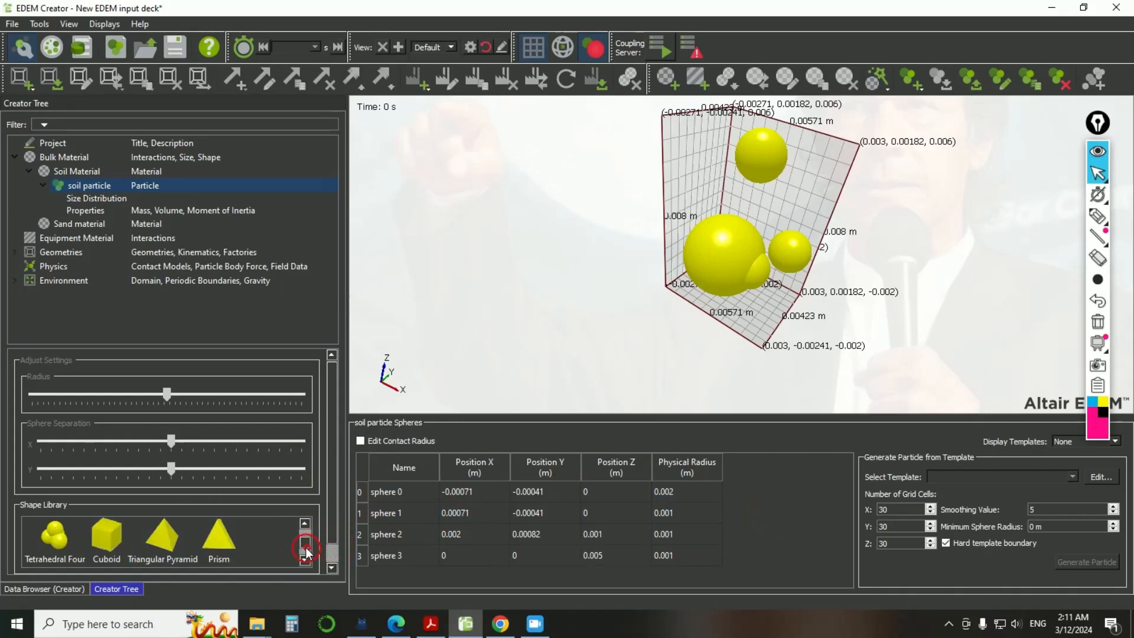
pyautogui.click(304, 549)
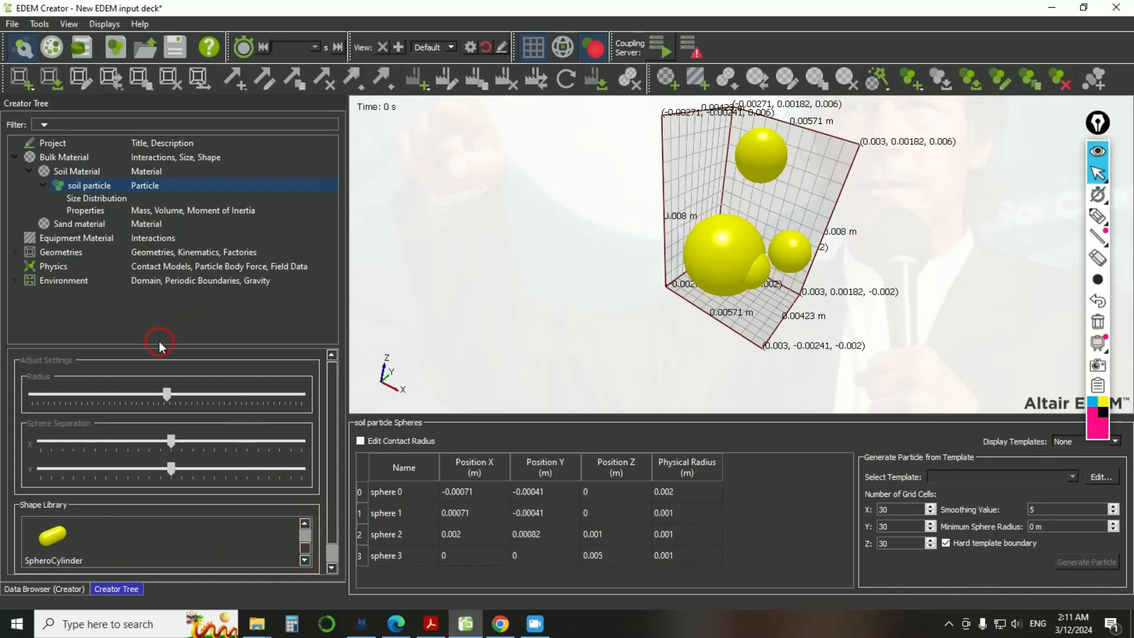
pyautogui.moveTo(159, 347); pyautogui.dragTo(162, 298)
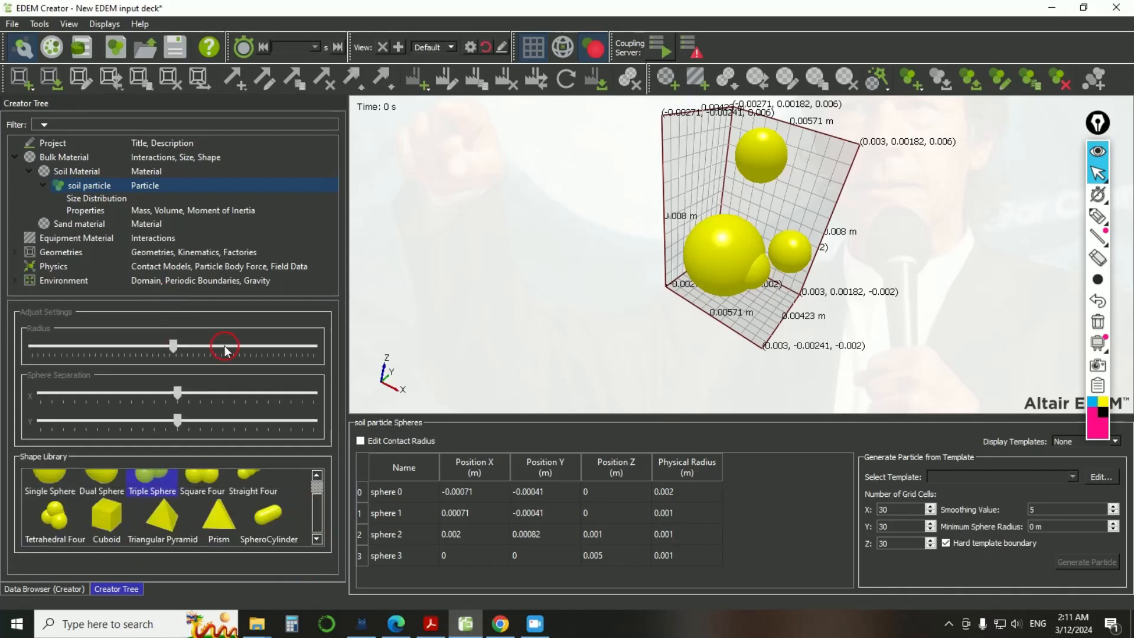
pyautogui.click(317, 475)
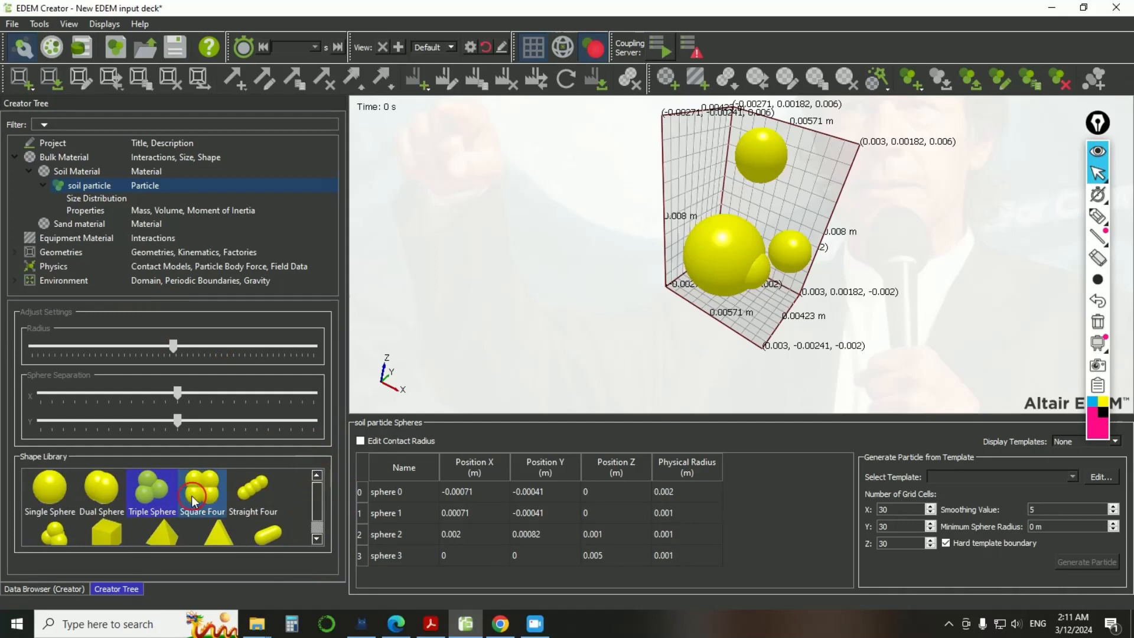
pyautogui.click(52, 495)
pyautogui.click(102, 495)
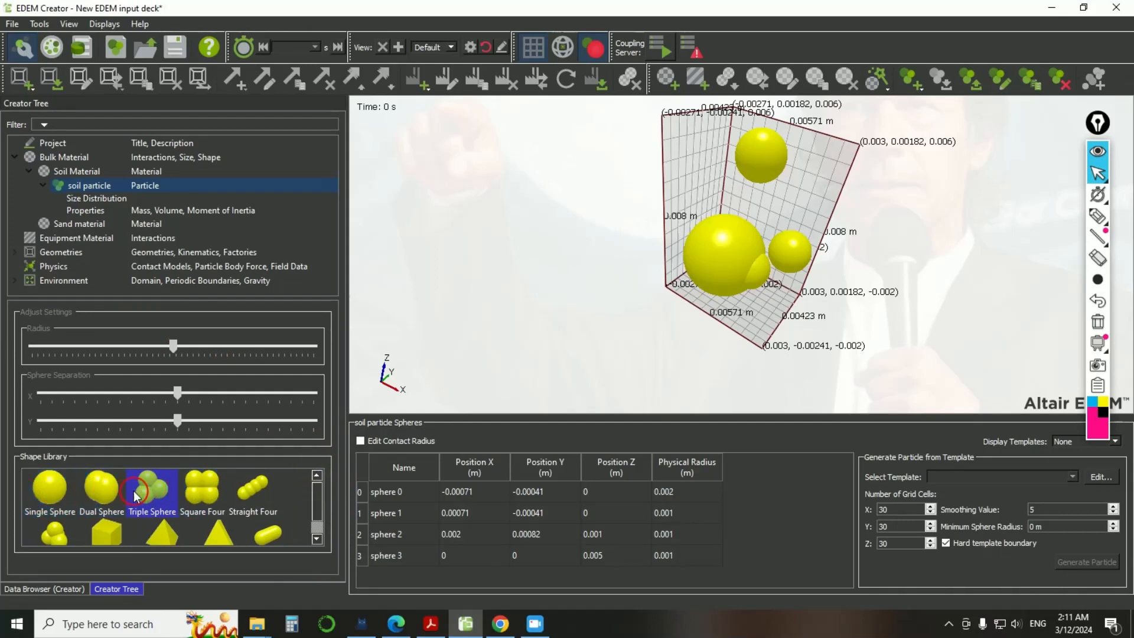
pyautogui.click(204, 493)
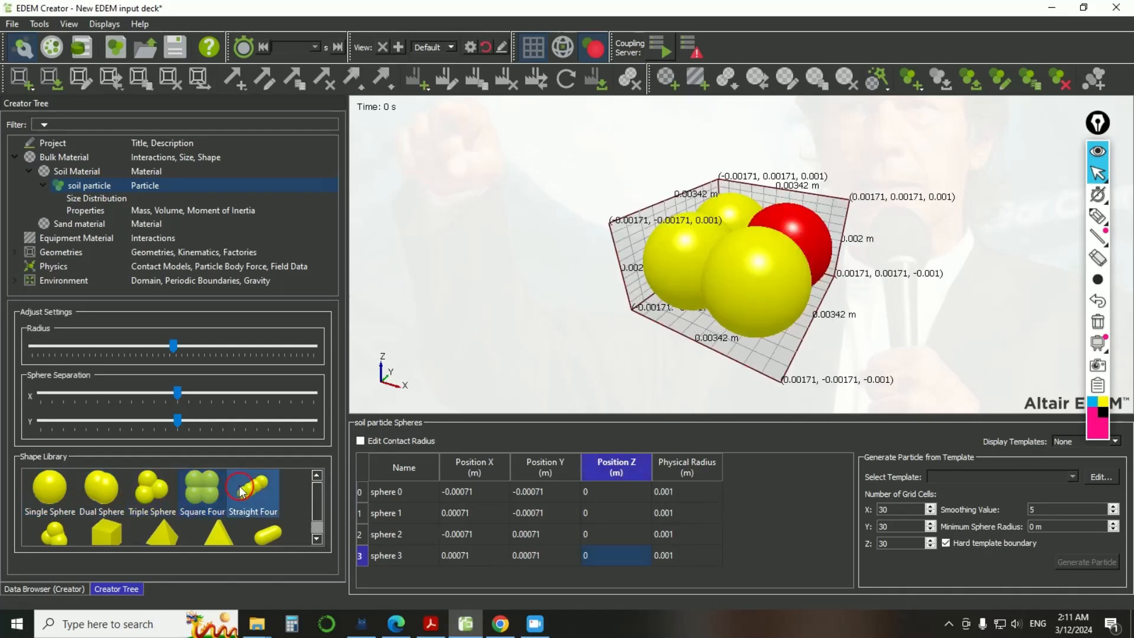
pyautogui.click(391, 489)
pyautogui.click(214, 501)
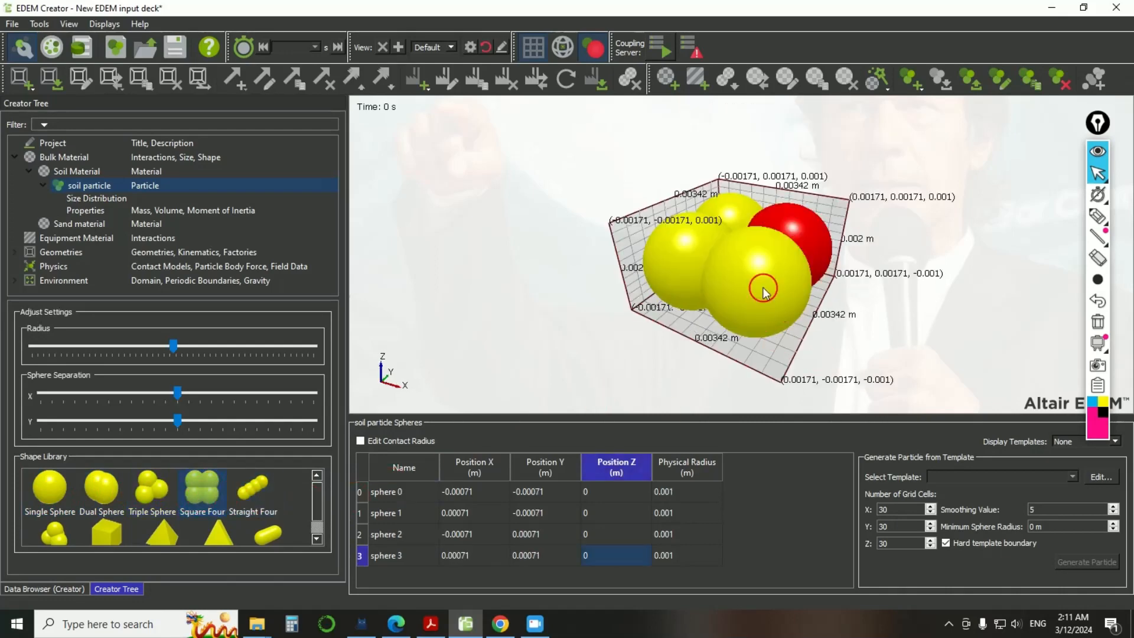
pyautogui.click(577, 511)
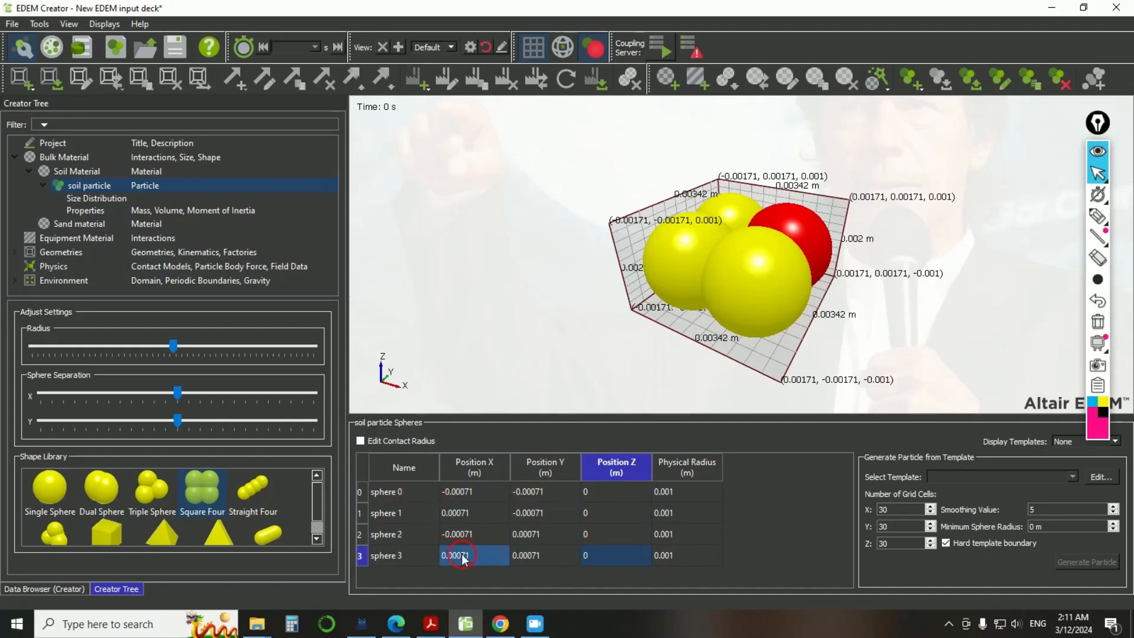
pyautogui.rightClick(421, 497)
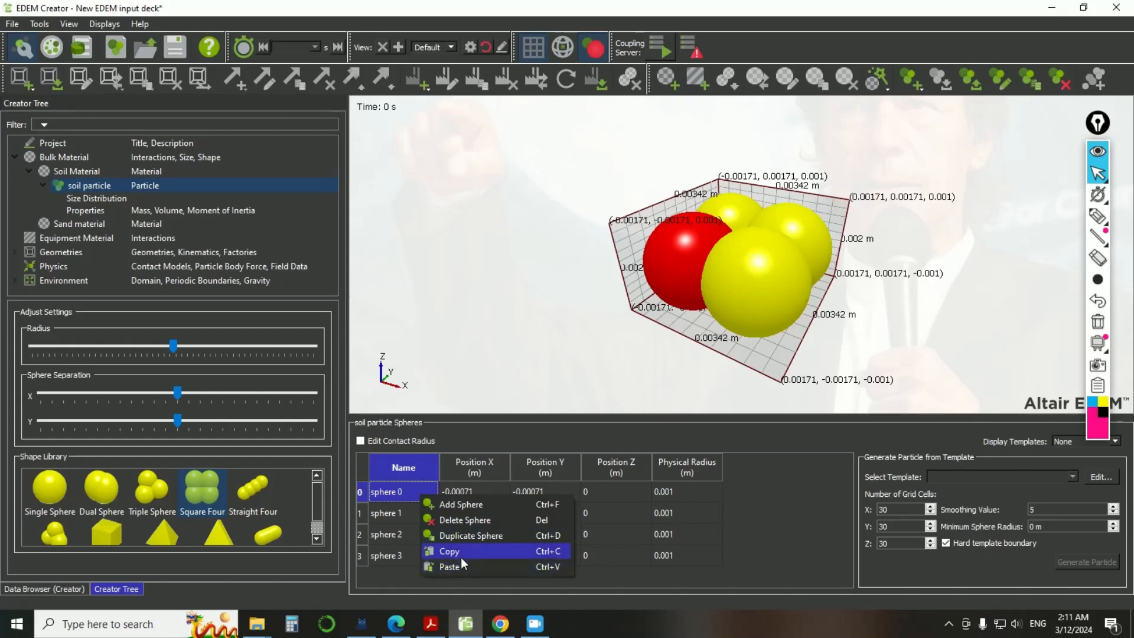
pyautogui.click(644, 512)
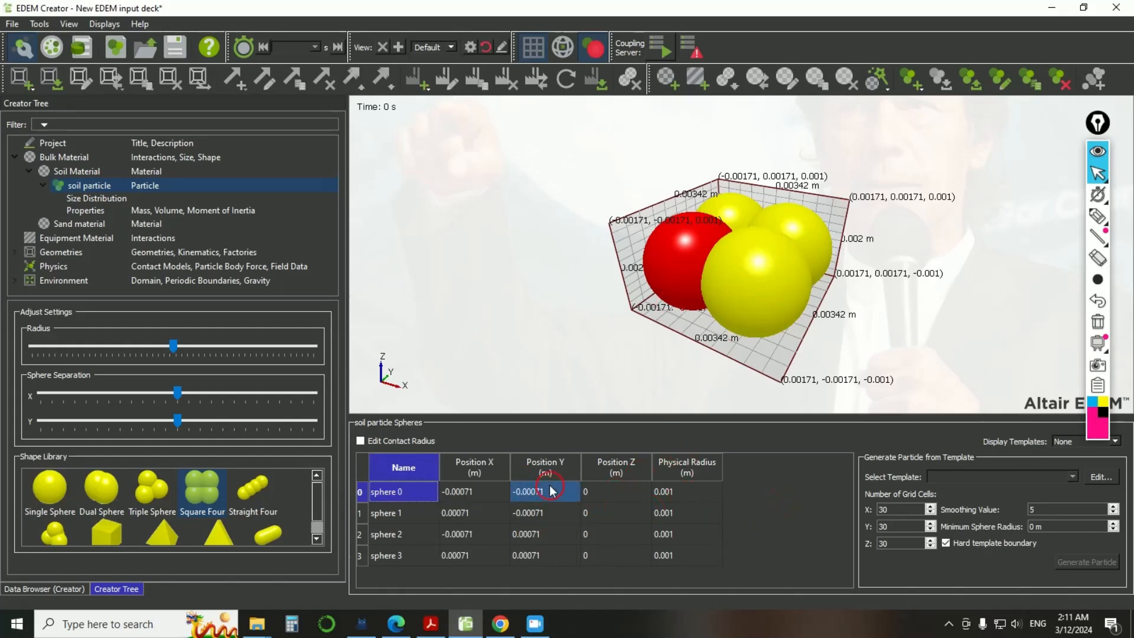
pyautogui.click(519, 515)
# - Change the soil particle to the Straight Four shape and set sphere 1's Physical Radius to 0.002 m
pyautogui.click(259, 501)
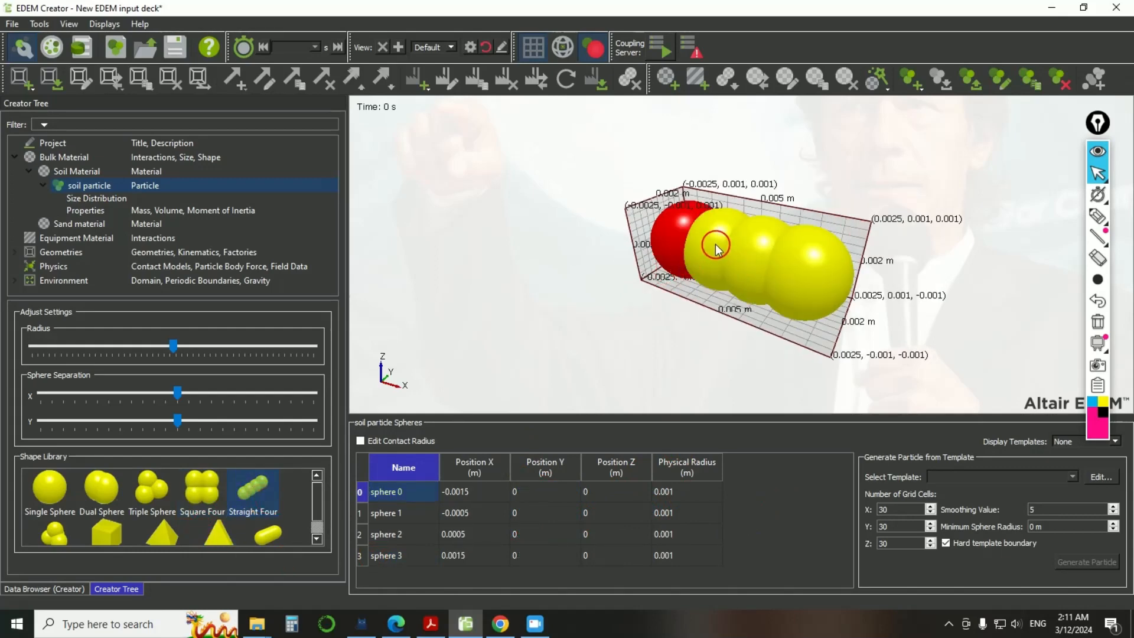
pyautogui.click(713, 271)
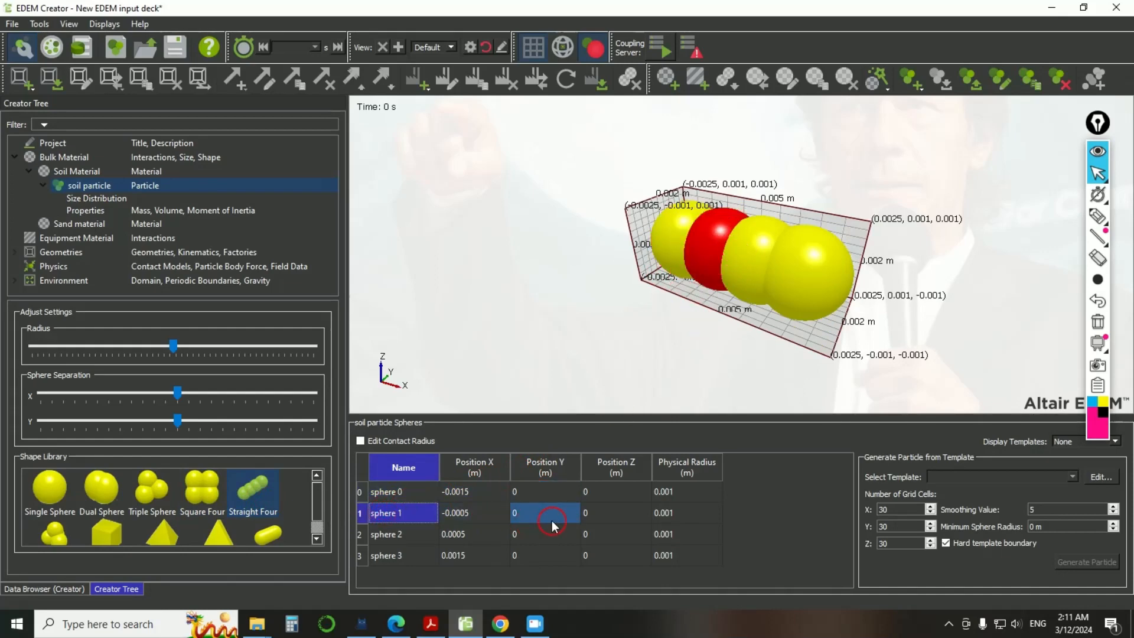
pyautogui.click(679, 513)
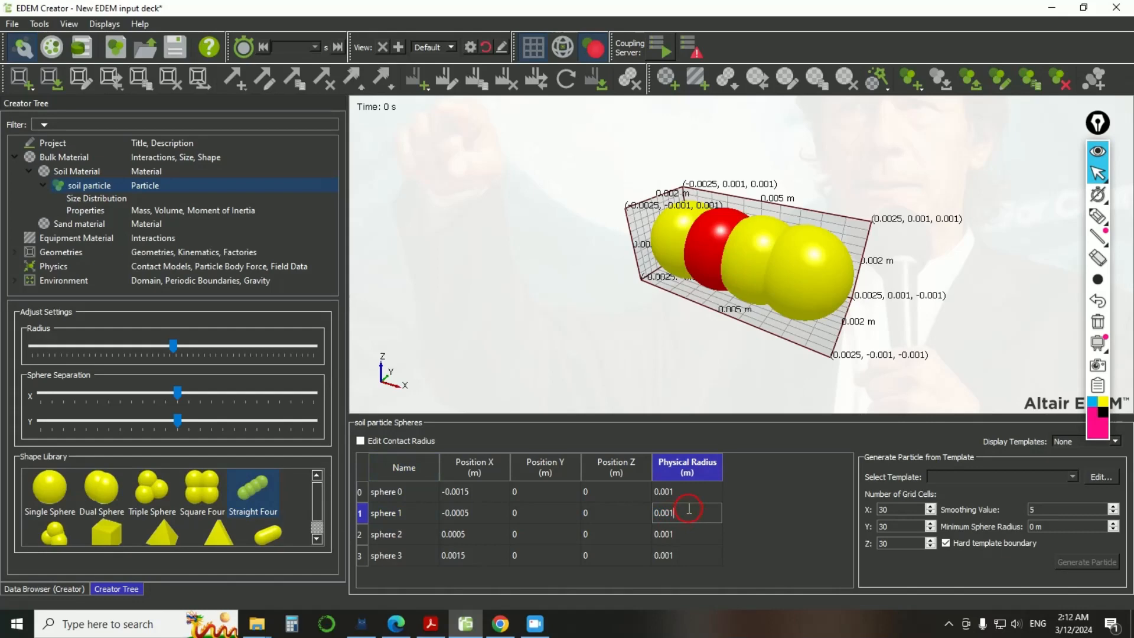
pyautogui.click(684, 535)
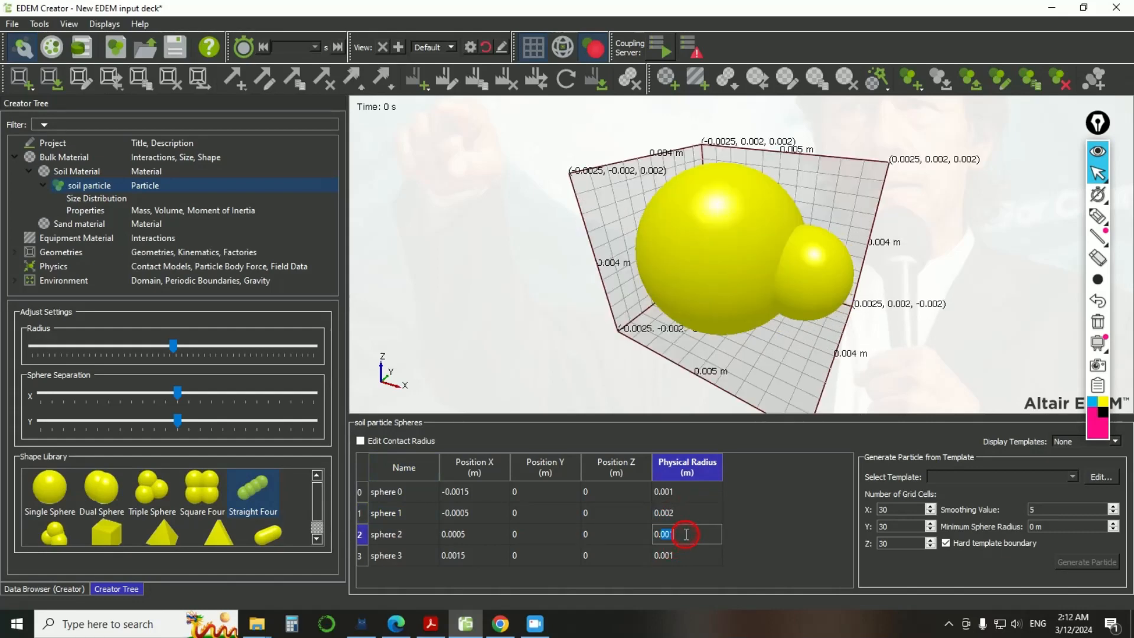
pyautogui.click(746, 531)
pyautogui.moveTo(643, 185); pyautogui.dragTo(587, 431)
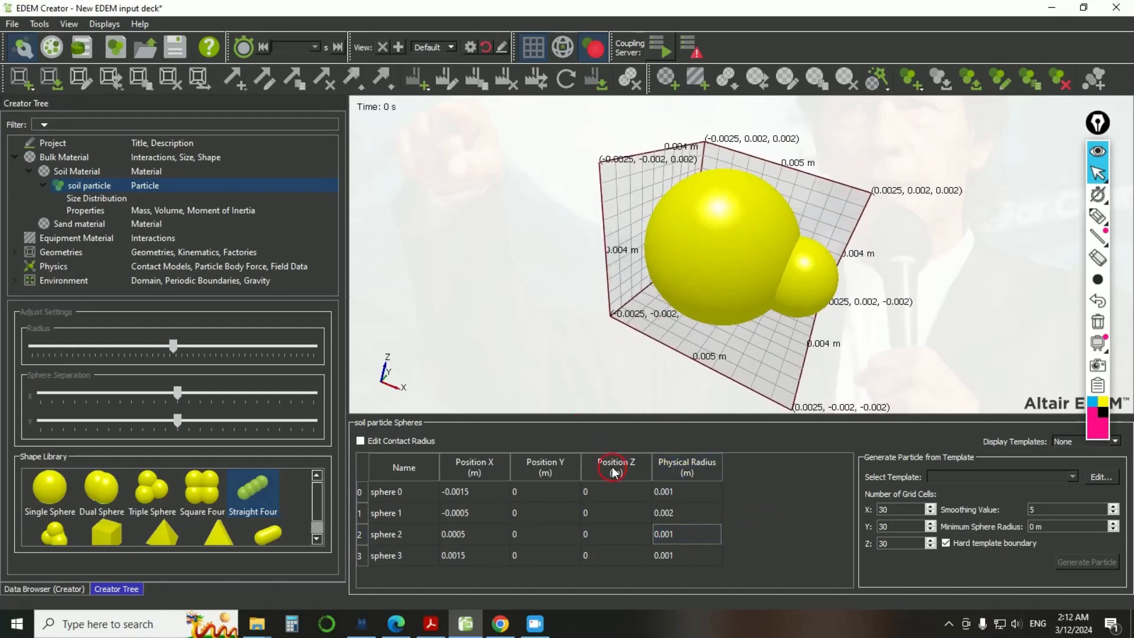
pyautogui.click(495, 533)
# - Turn on Auto Calculation for the soil particle's mass, volume and moment of inertia, and open its size distribution settings
pyautogui.rightClick(104, 188)
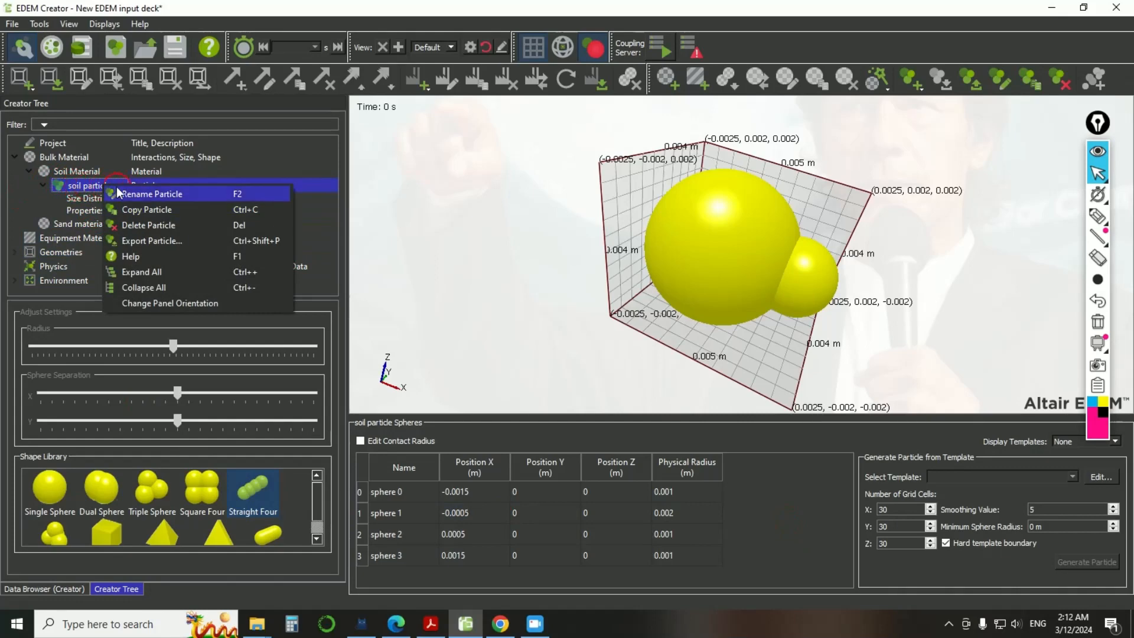
pyautogui.click(83, 172)
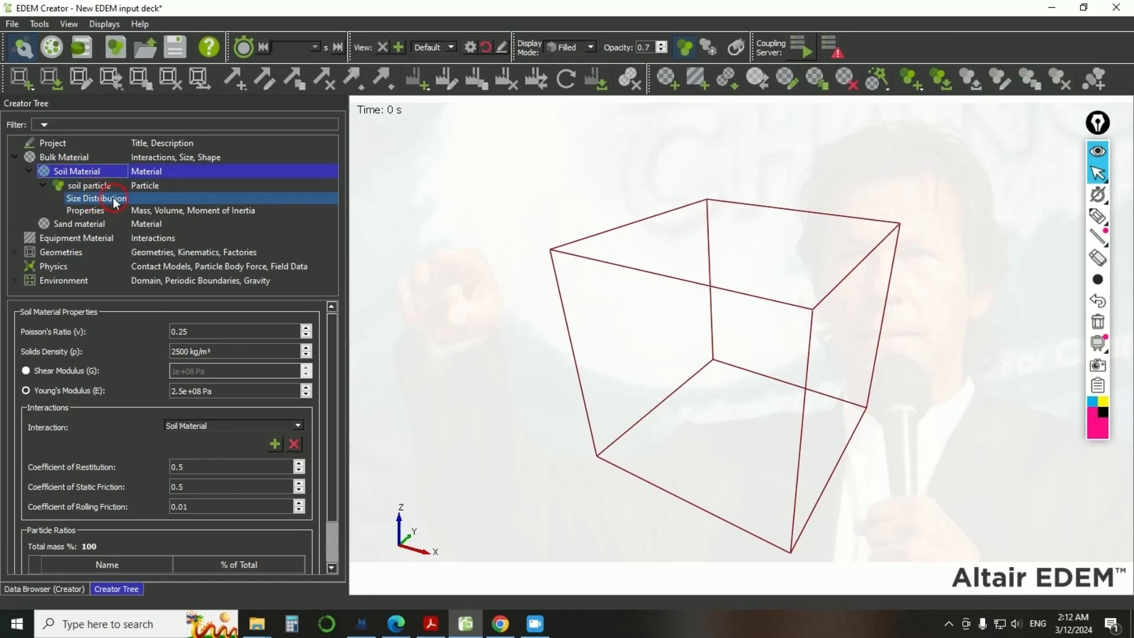
pyautogui.click(116, 201)
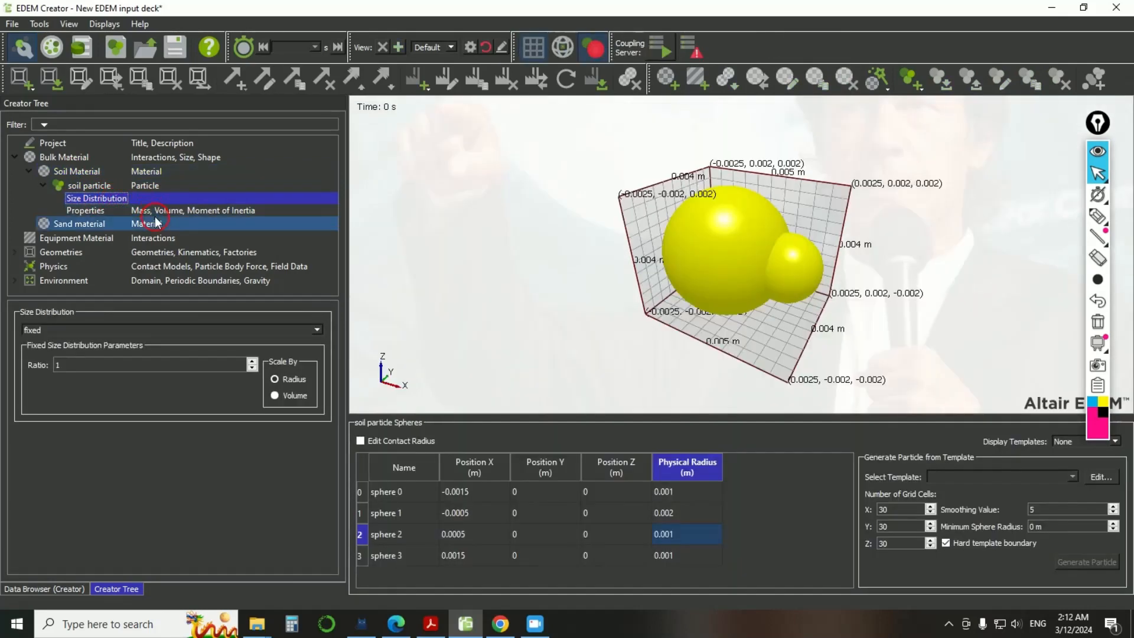
pyautogui.click(133, 215)
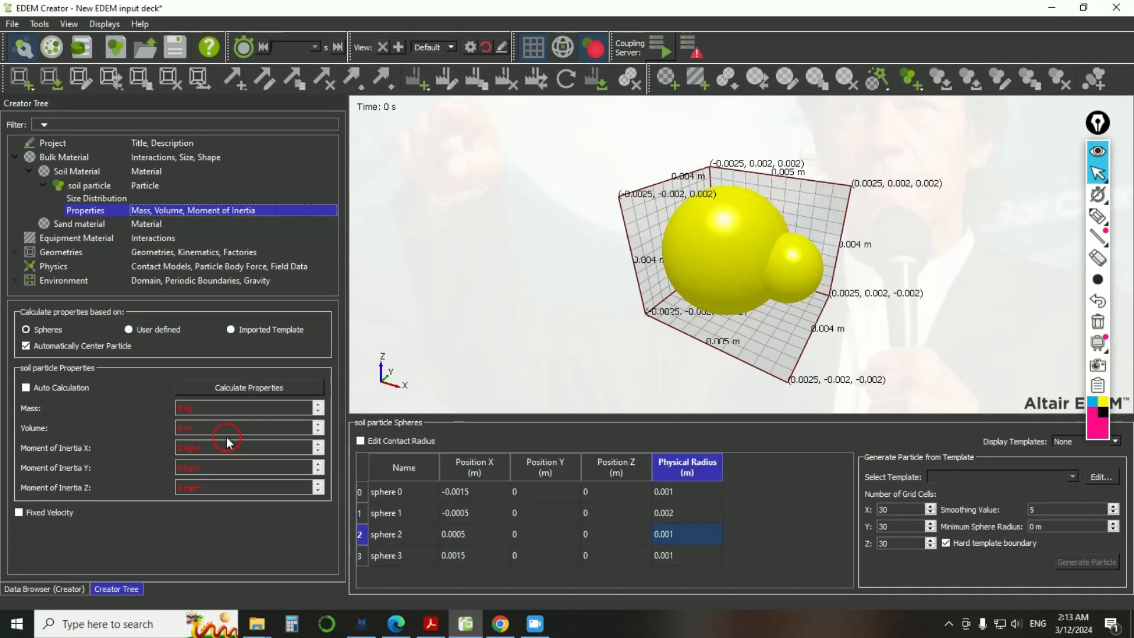
pyautogui.click(26, 388)
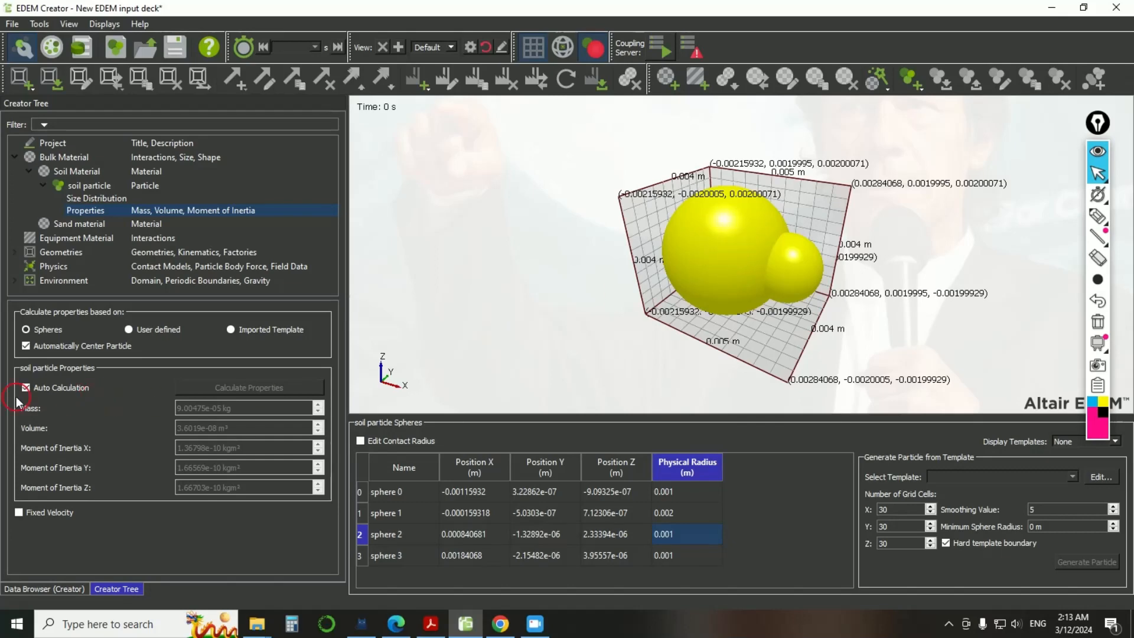
pyautogui.click(115, 199)
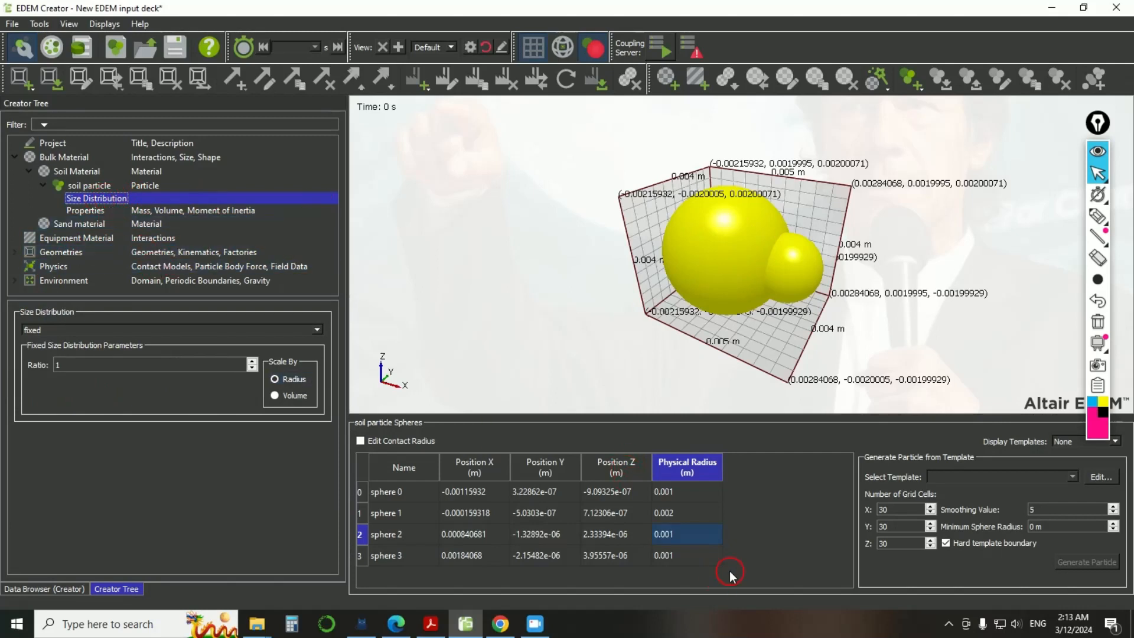
# - Sketch a freehand pink three-dimensional box beside the soil particle with the annotation pen
pyautogui.click(1099, 216)
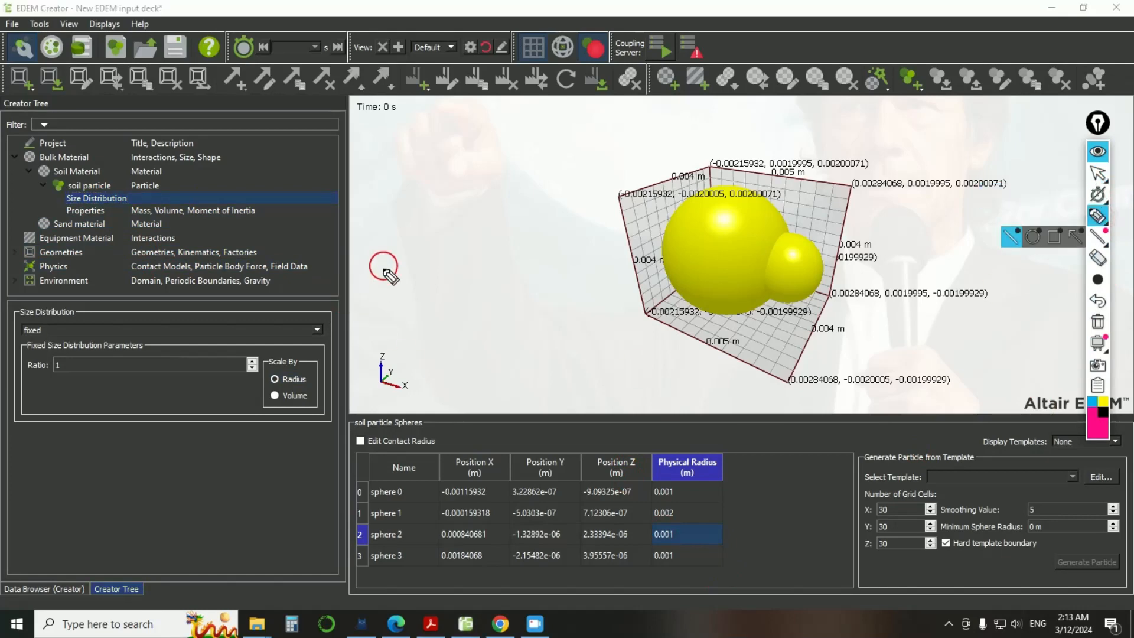
pyautogui.moveTo(378, 202); pyautogui.dragTo(381, 349)
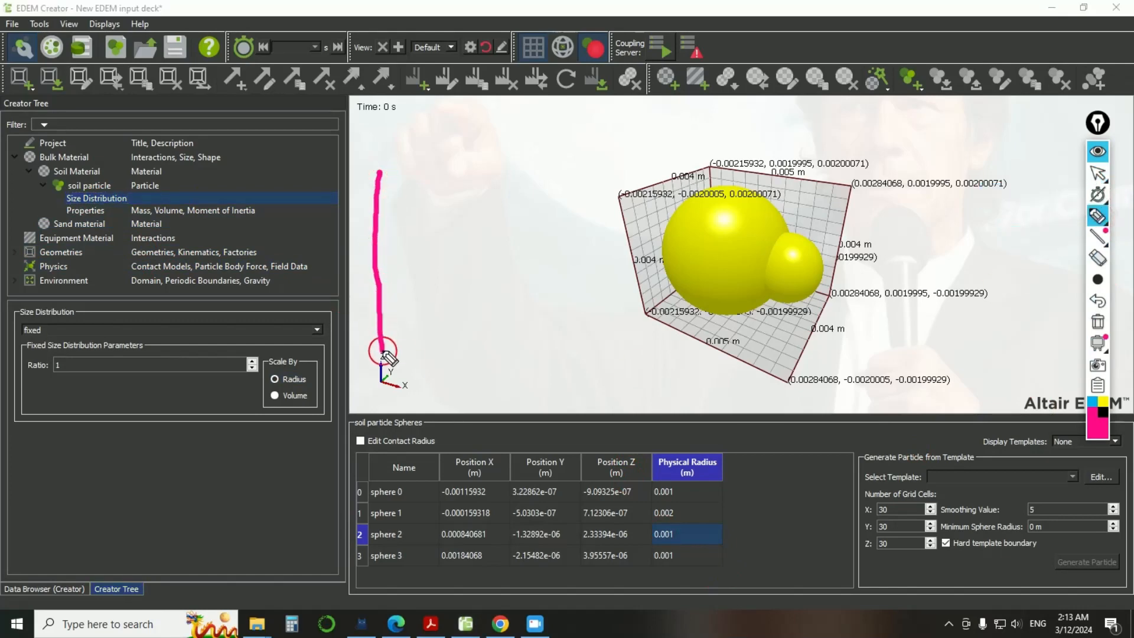
pyautogui.moveTo(380, 172)
pyautogui.mouseDown()
pyautogui.moveTo(562, 170)
pyautogui.moveTo(580, 182)
pyautogui.moveTo(581, 334)
pyautogui.moveTo(468, 358)
pyautogui.moveTo(384, 357)
pyautogui.mouseUp()
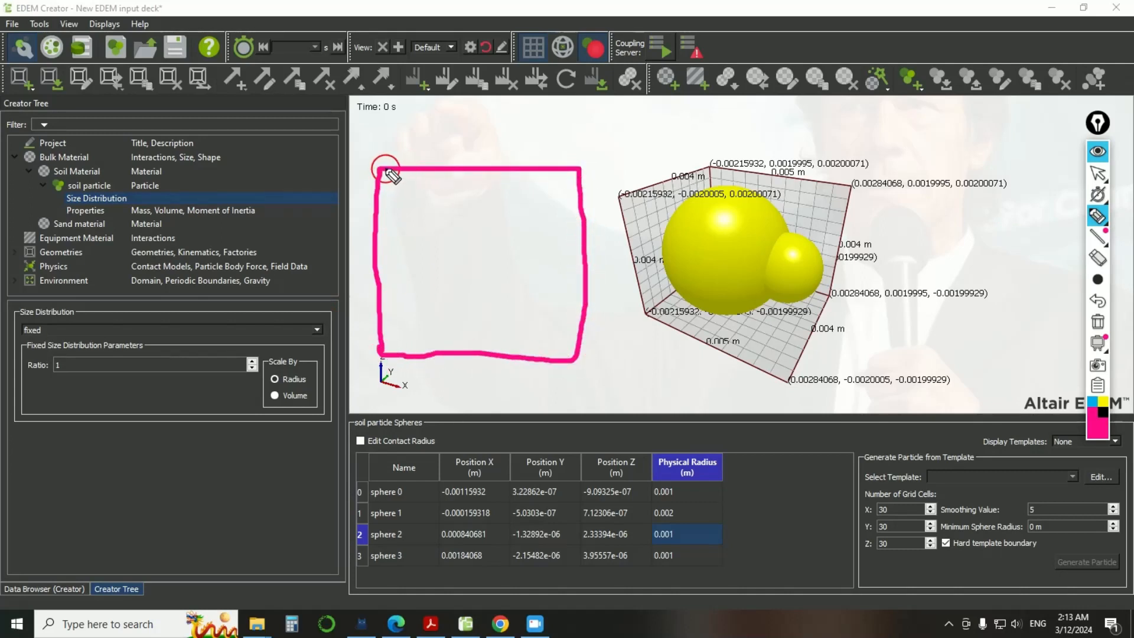
pyautogui.moveTo(382, 161); pyautogui.dragTo(421, 122)
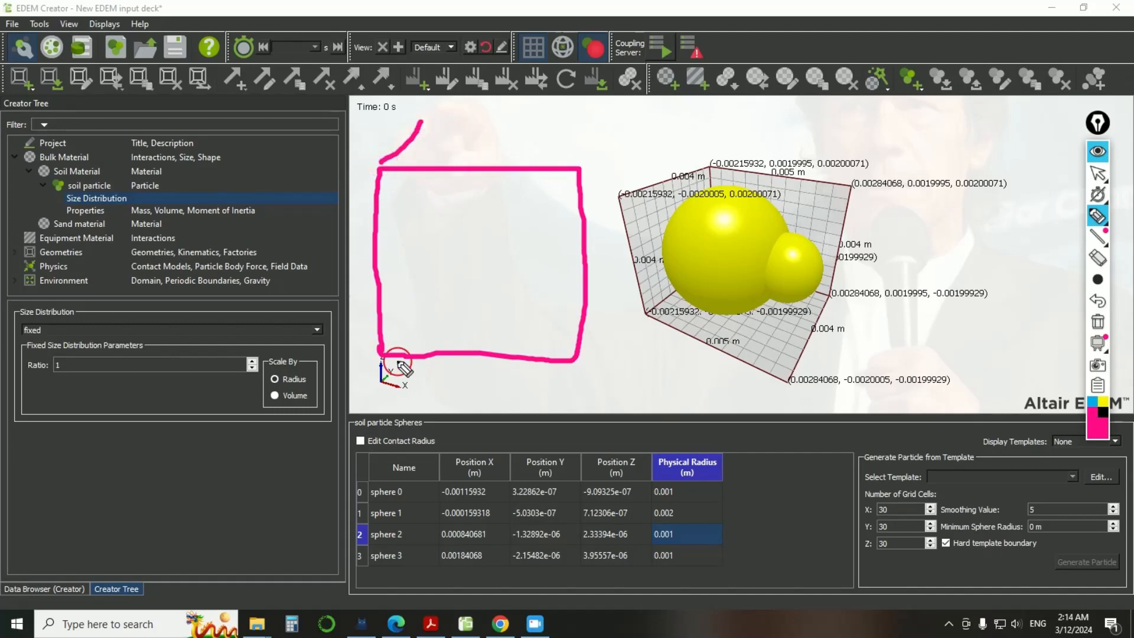
pyautogui.moveTo(386, 344); pyautogui.dragTo(442, 297)
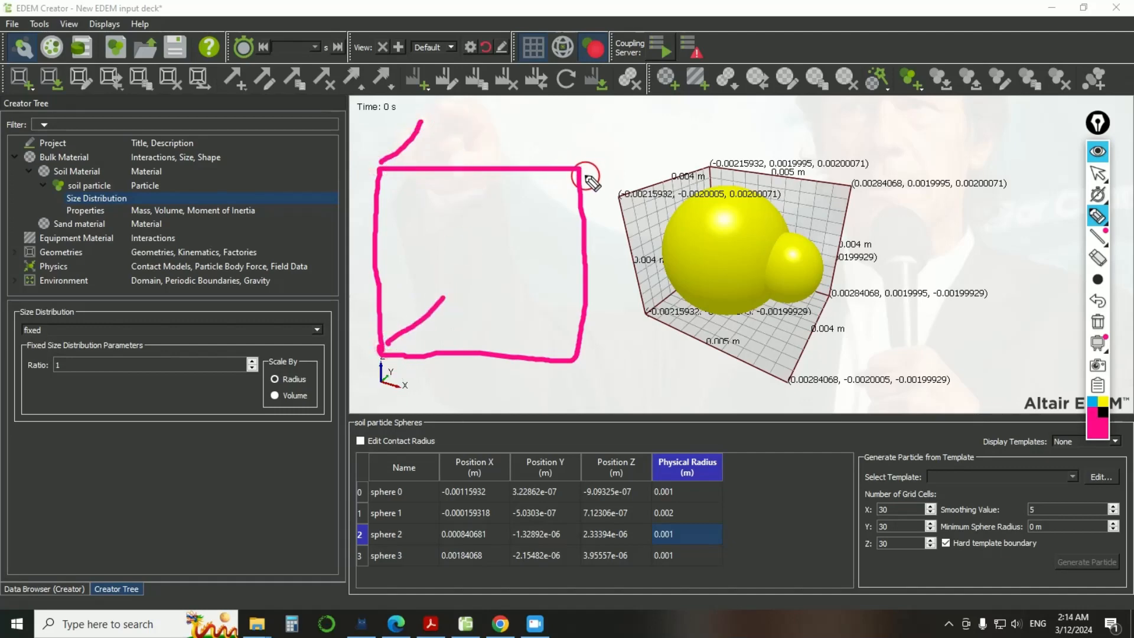
pyautogui.moveTo(579, 162); pyautogui.dragTo(601, 144)
pyautogui.moveTo(576, 359); pyautogui.dragTo(610, 346)
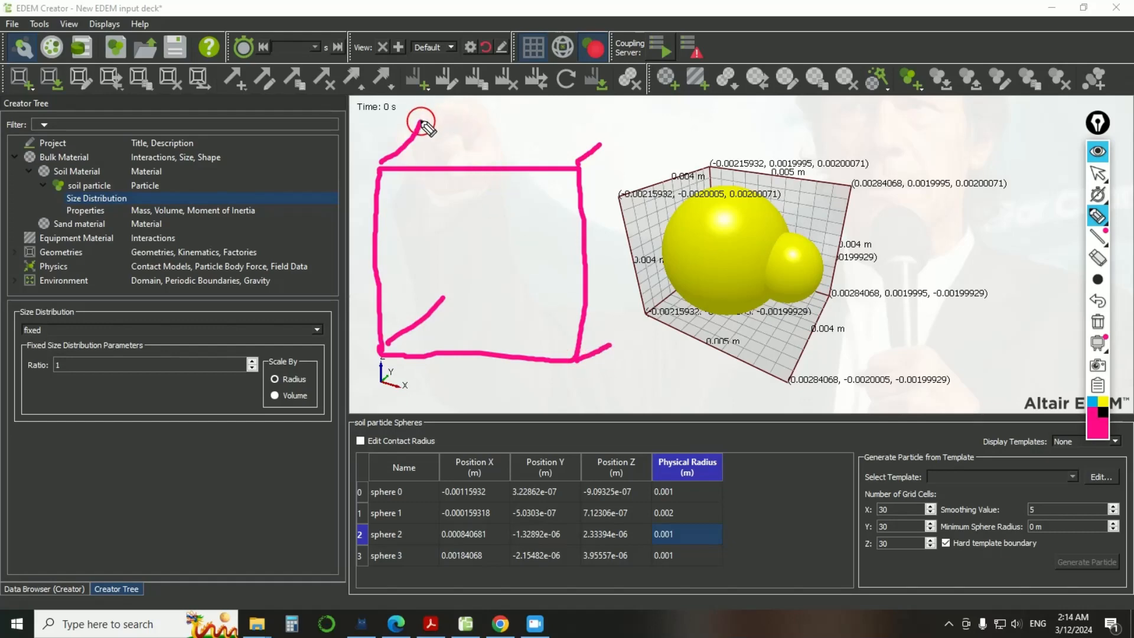
pyautogui.moveTo(421, 122); pyautogui.dragTo(602, 142)
pyautogui.moveTo(423, 122); pyautogui.dragTo(443, 297)
pyautogui.moveTo(609, 135); pyautogui.dragTo(612, 347)
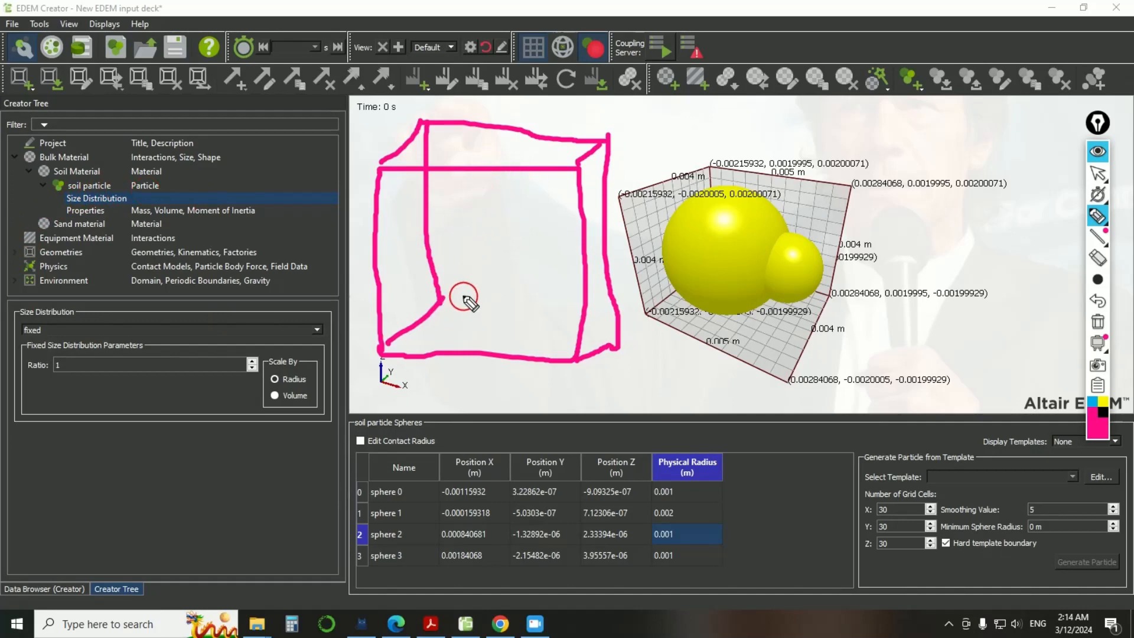
# - Dot the inside of the pink box sketch with freehand particles, and clear all annotations from the view
pyautogui.click(482, 305)
pyautogui.click(472, 314)
pyautogui.click(459, 314)
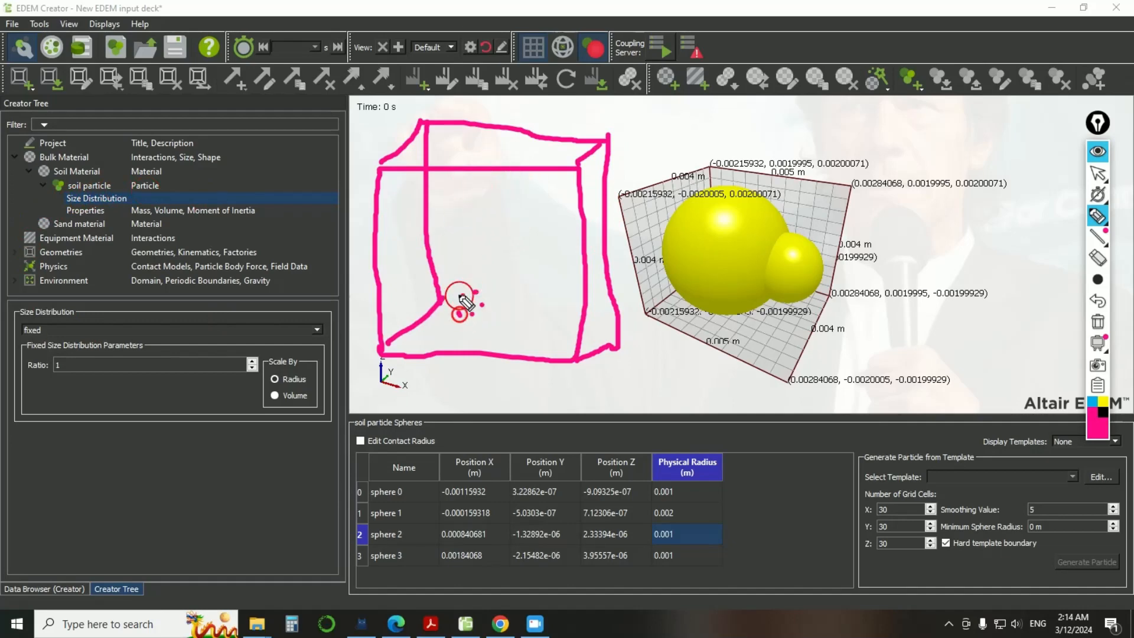
pyautogui.click(458, 290)
pyautogui.click(470, 276)
pyautogui.click(493, 277)
pyautogui.click(507, 292)
pyautogui.click(512, 309)
pyautogui.click(513, 334)
pyautogui.click(494, 338)
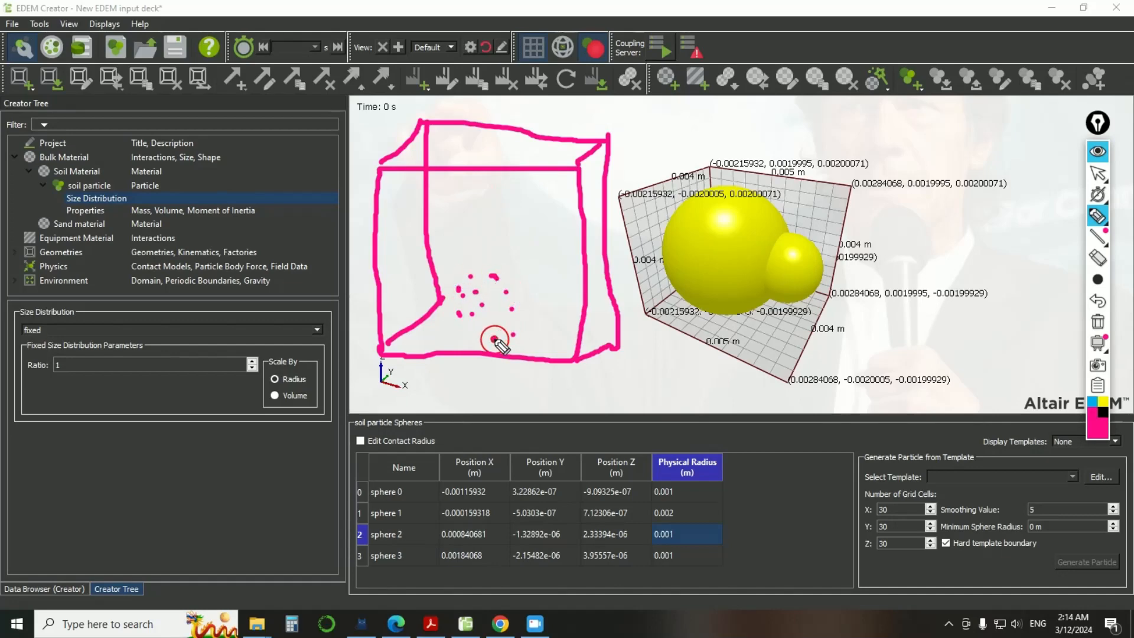
pyautogui.click(489, 318)
pyautogui.moveTo(489, 317); pyautogui.dragTo(482, 318)
pyautogui.click(457, 330)
pyautogui.click(443, 334)
pyautogui.click(440, 328)
pyautogui.click(436, 295)
pyautogui.click(452, 273)
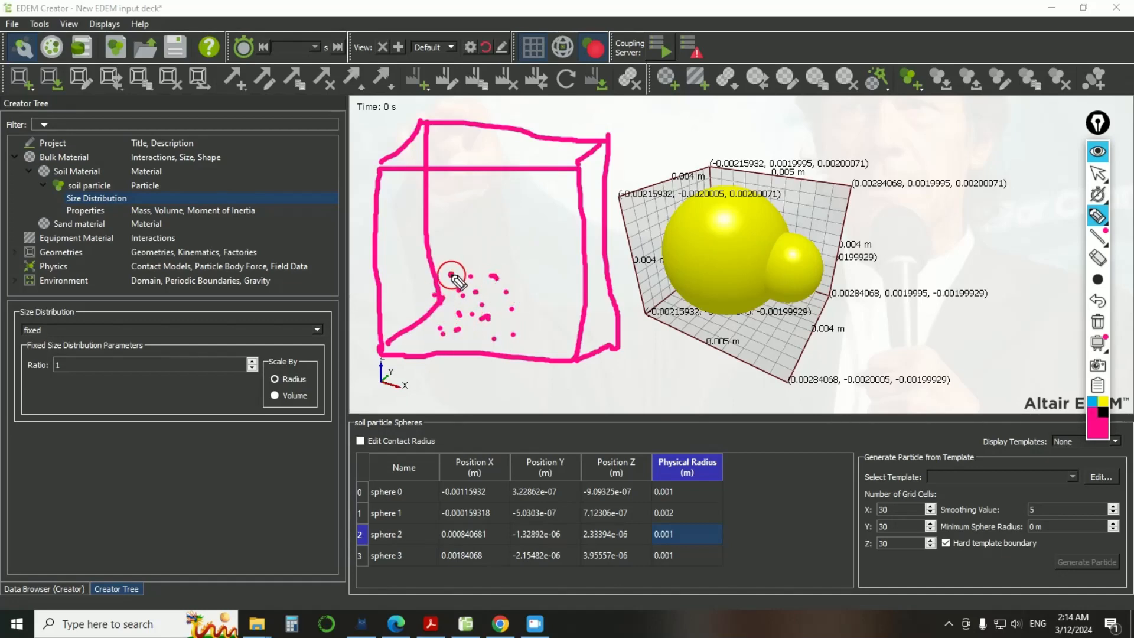
pyautogui.click(480, 263)
pyautogui.moveTo(500, 264); pyautogui.dragTo(504, 264)
pyautogui.moveTo(526, 265); pyautogui.dragTo(533, 281)
pyautogui.moveTo(535, 290); pyautogui.dragTo(511, 309)
pyautogui.moveTo(527, 323); pyautogui.dragTo(537, 330)
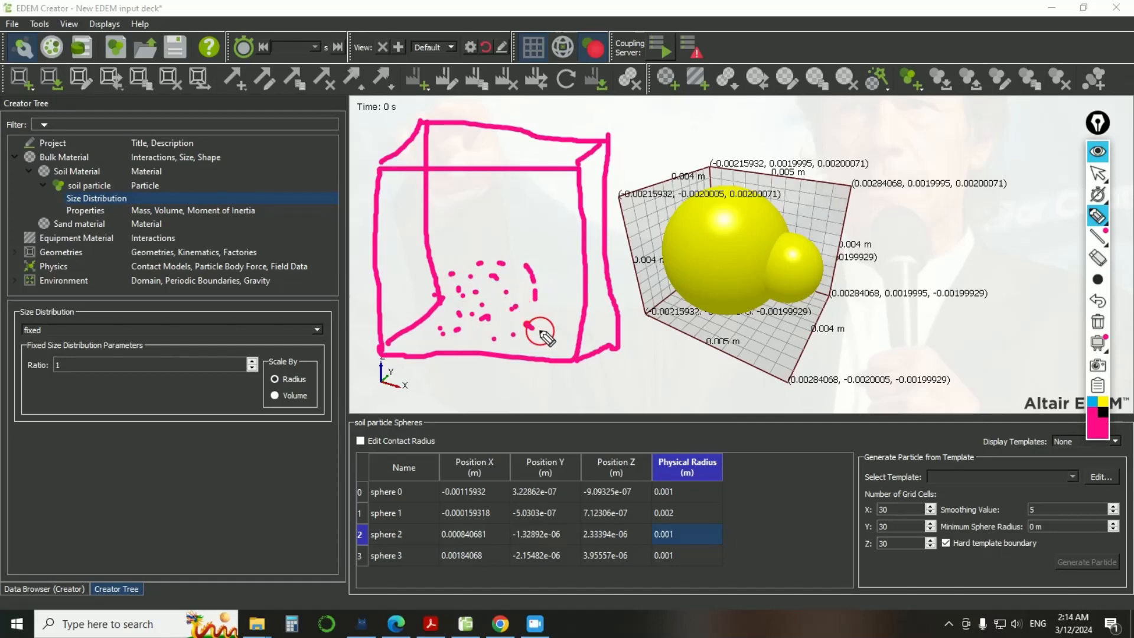
pyautogui.click(549, 326)
pyautogui.click(559, 295)
pyautogui.click(558, 283)
pyautogui.click(528, 256)
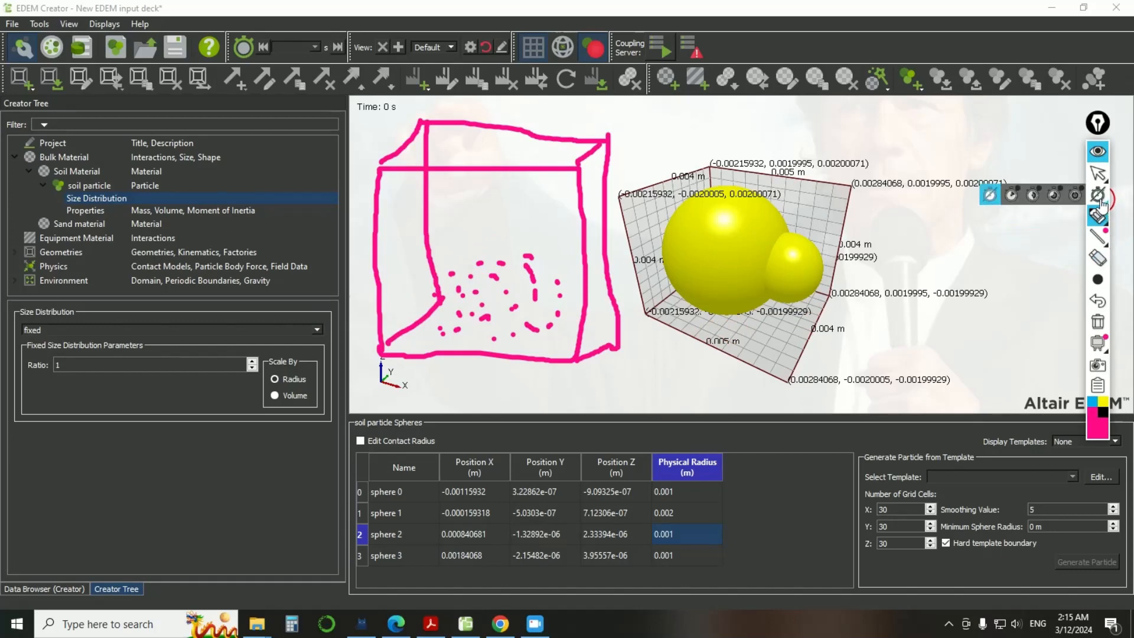
pyautogui.click(1097, 322)
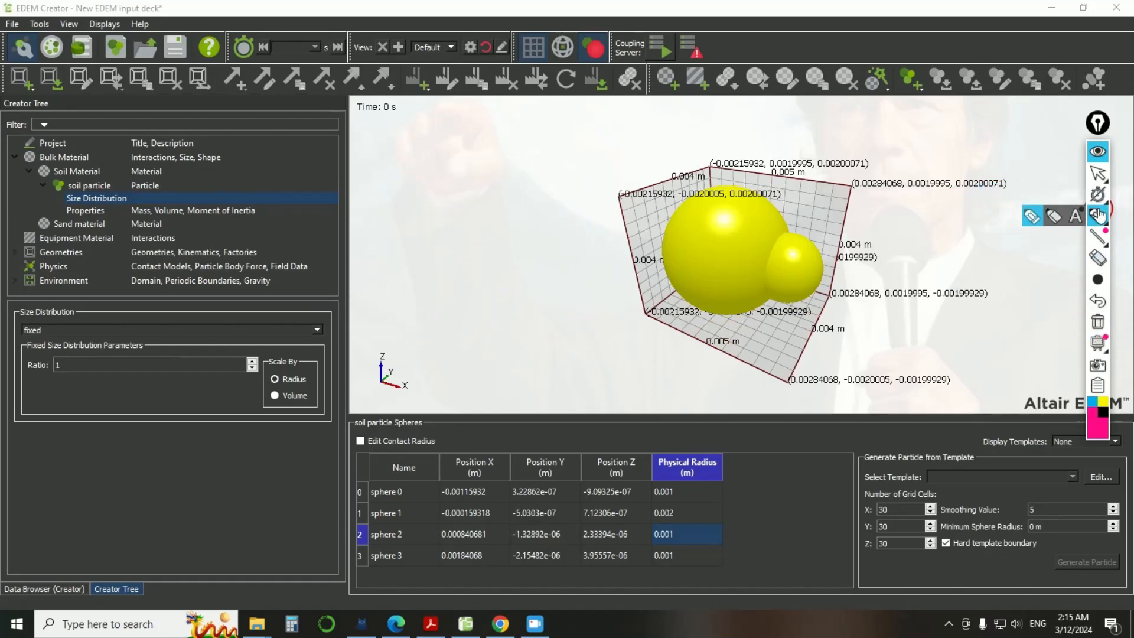
pyautogui.click(1098, 176)
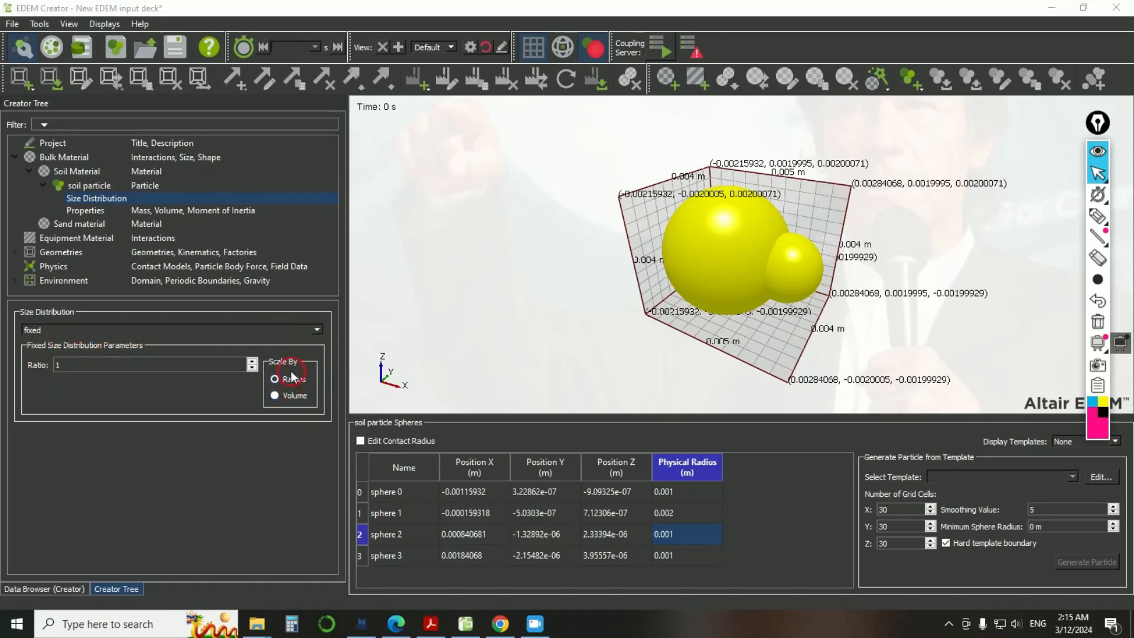
# - Sketch a pink circle with a marked radius and a letter V beside the soil particle, and clear the annotations
pyautogui.click(295, 395)
pyautogui.click(1102, 215)
pyautogui.click(1102, 215)
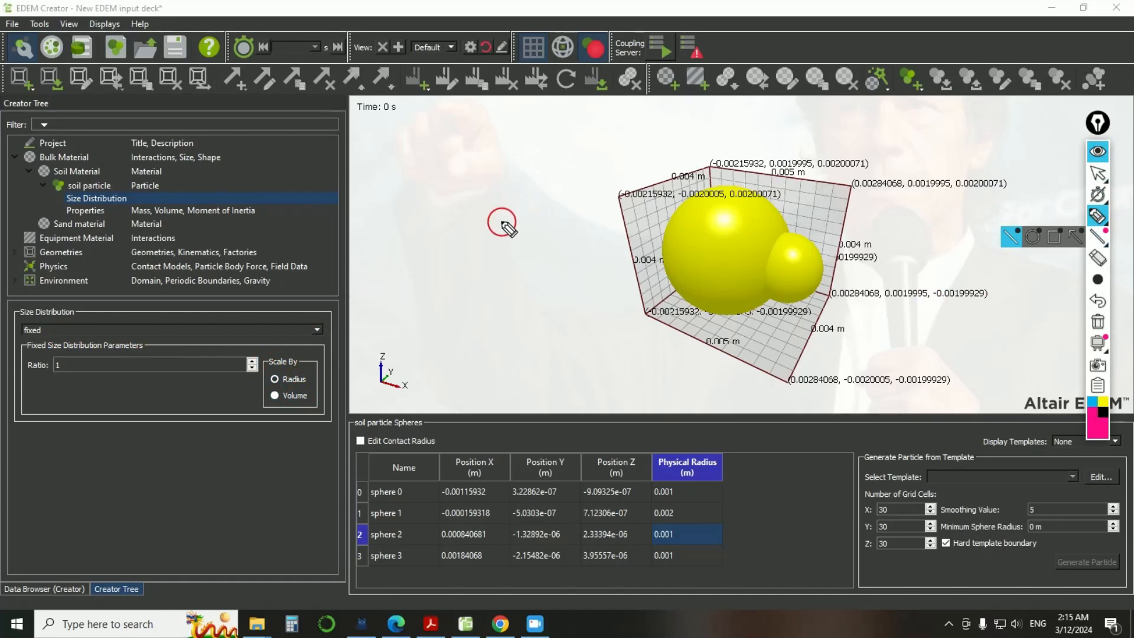
pyautogui.moveTo(466, 157)
pyautogui.mouseDown()
pyautogui.moveTo(435, 172)
pyautogui.moveTo(483, 169)
pyautogui.moveTo(450, 157)
pyautogui.moveTo(482, 159)
pyautogui.moveTo(468, 178)
pyautogui.mouseUp()
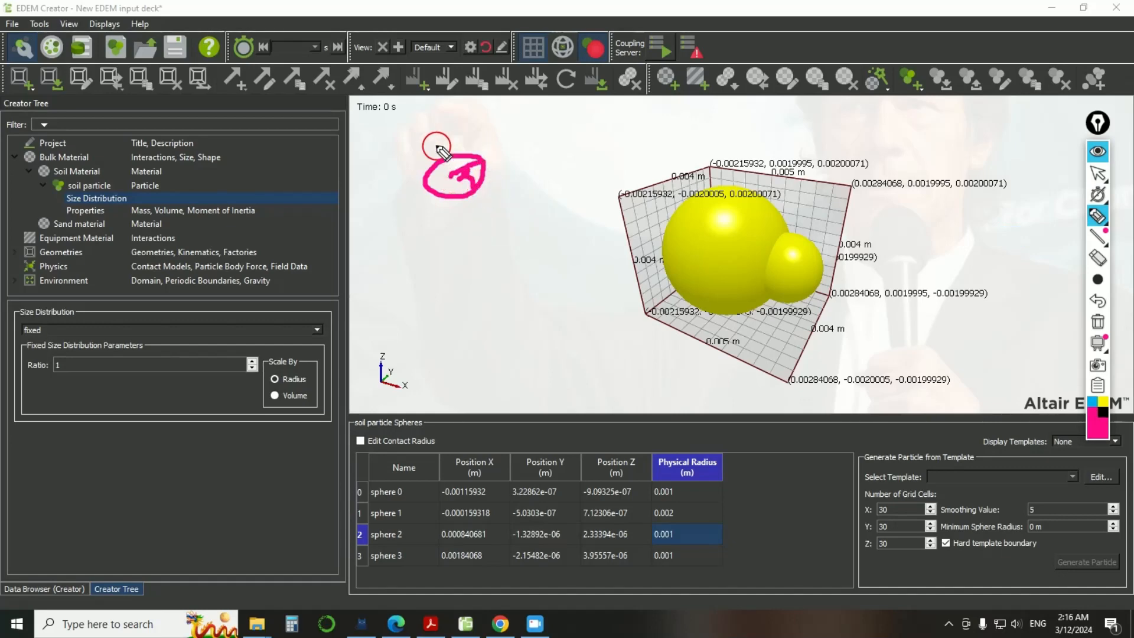
pyautogui.moveTo(436, 225)
pyautogui.mouseDown()
pyautogui.moveTo(454, 242)
pyautogui.moveTo(456, 228)
pyautogui.mouseUp()
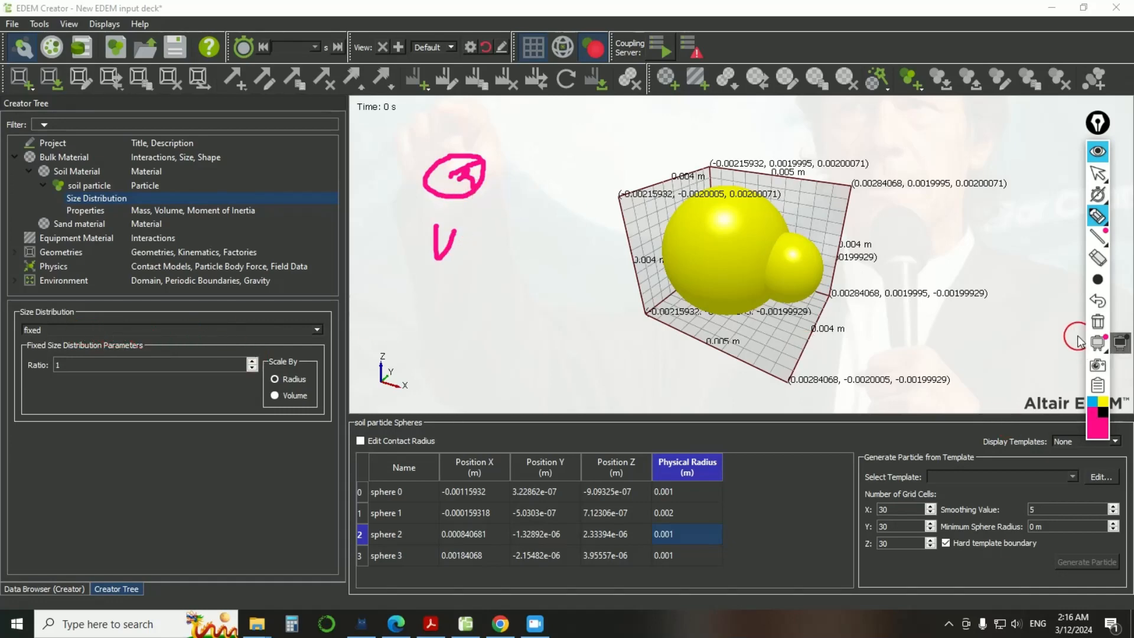
pyautogui.click(1097, 322)
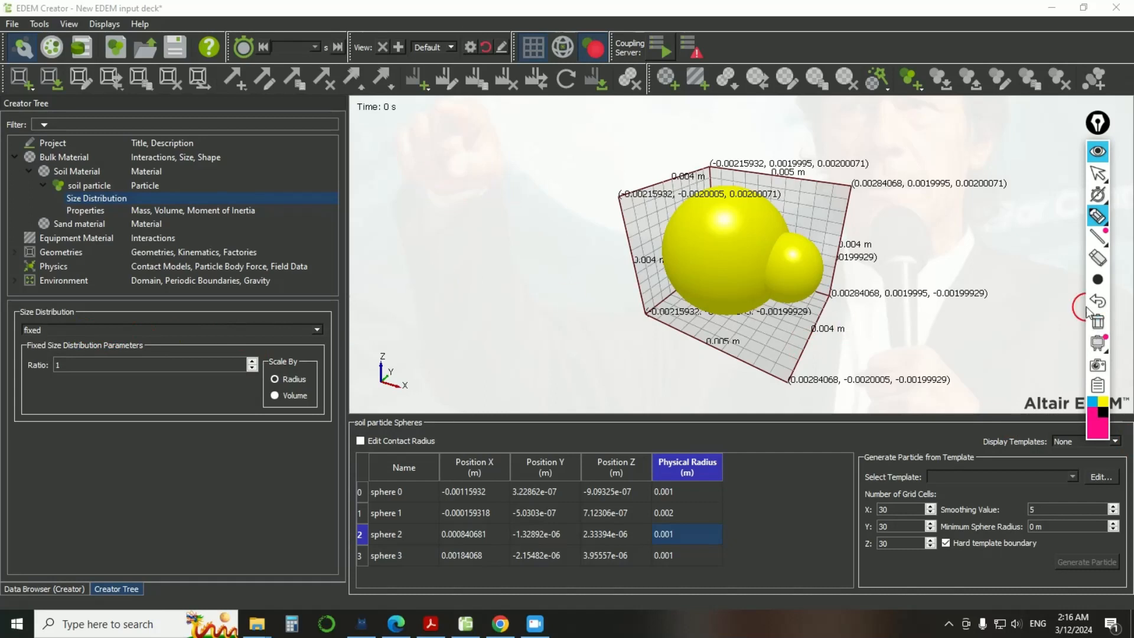
pyautogui.click(1097, 172)
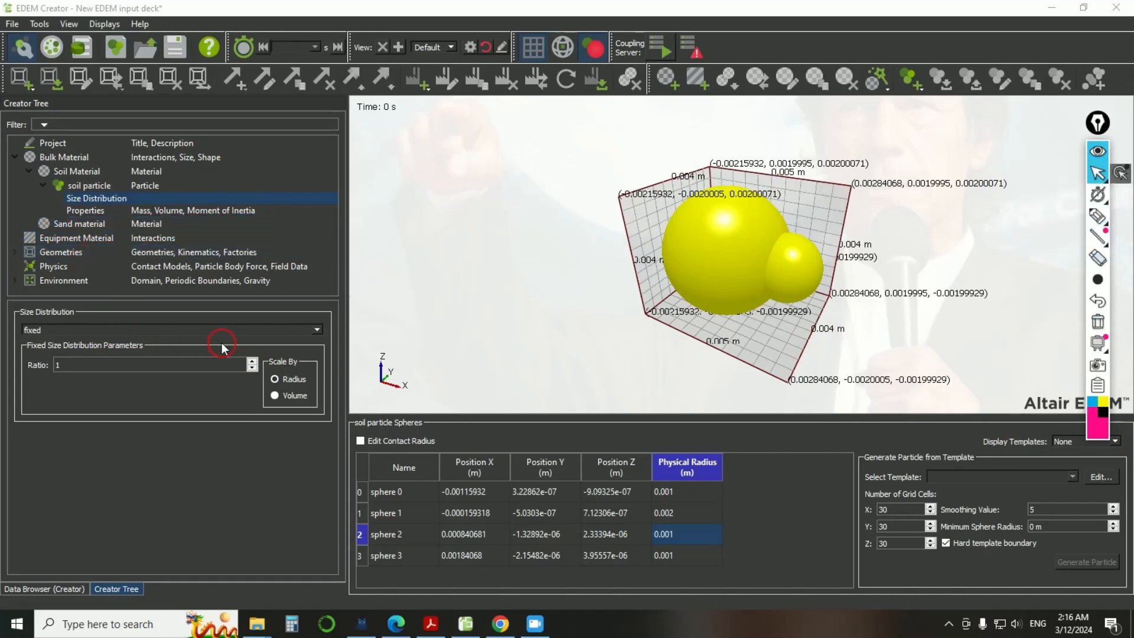
# - Change the soil particle's size distribution to lognormal
pyautogui.click(318, 330)
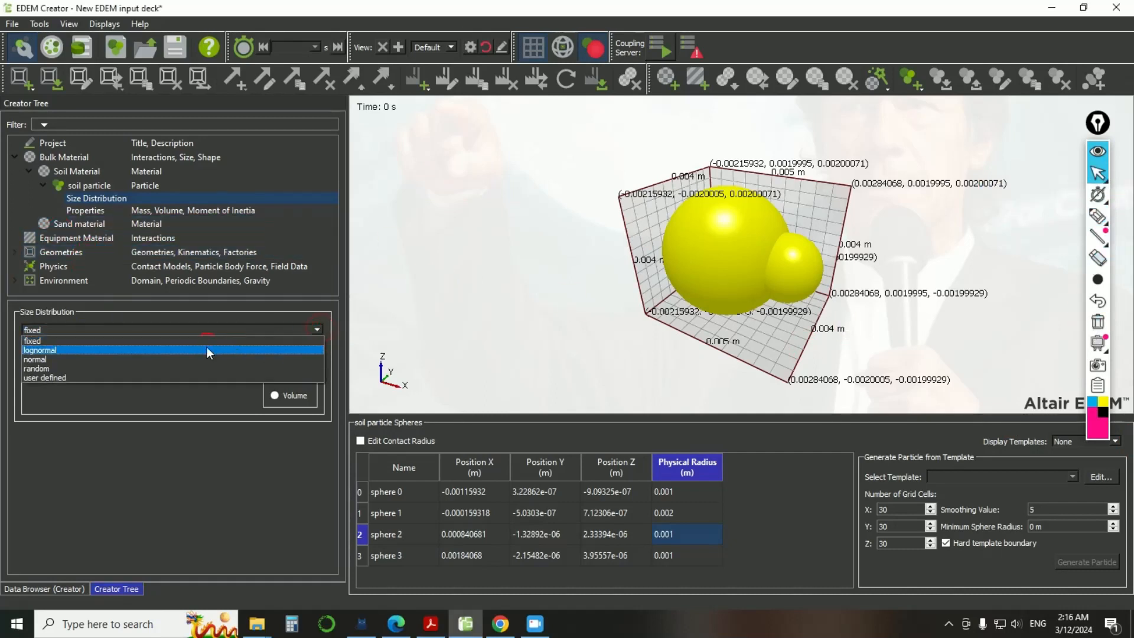
pyautogui.click(151, 350)
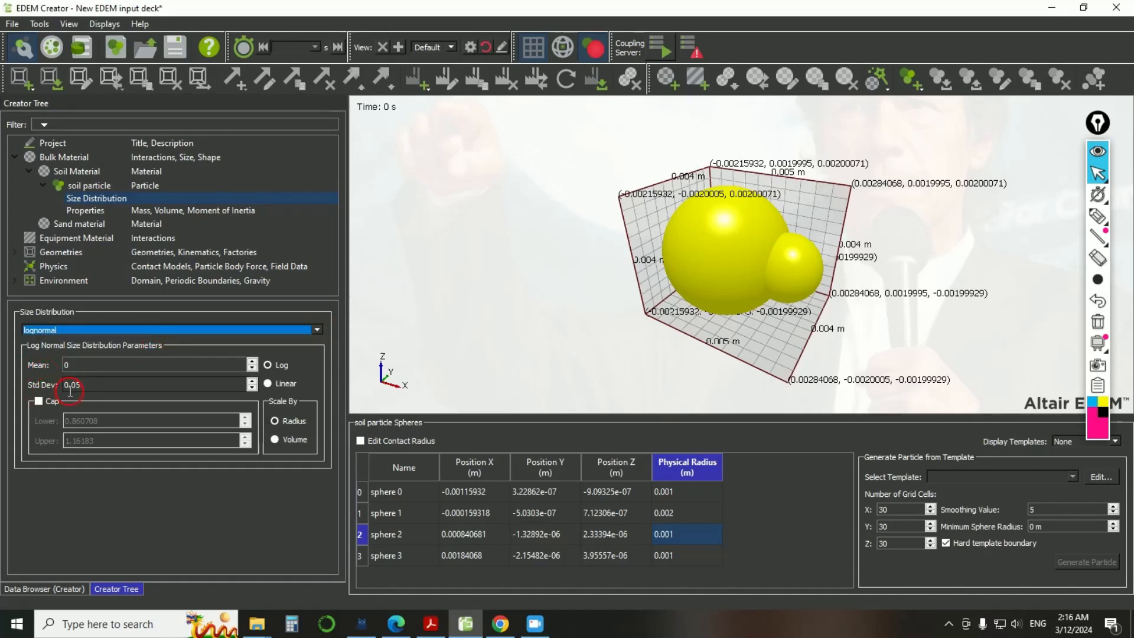
pyautogui.click(292, 424)
pyautogui.click(288, 440)
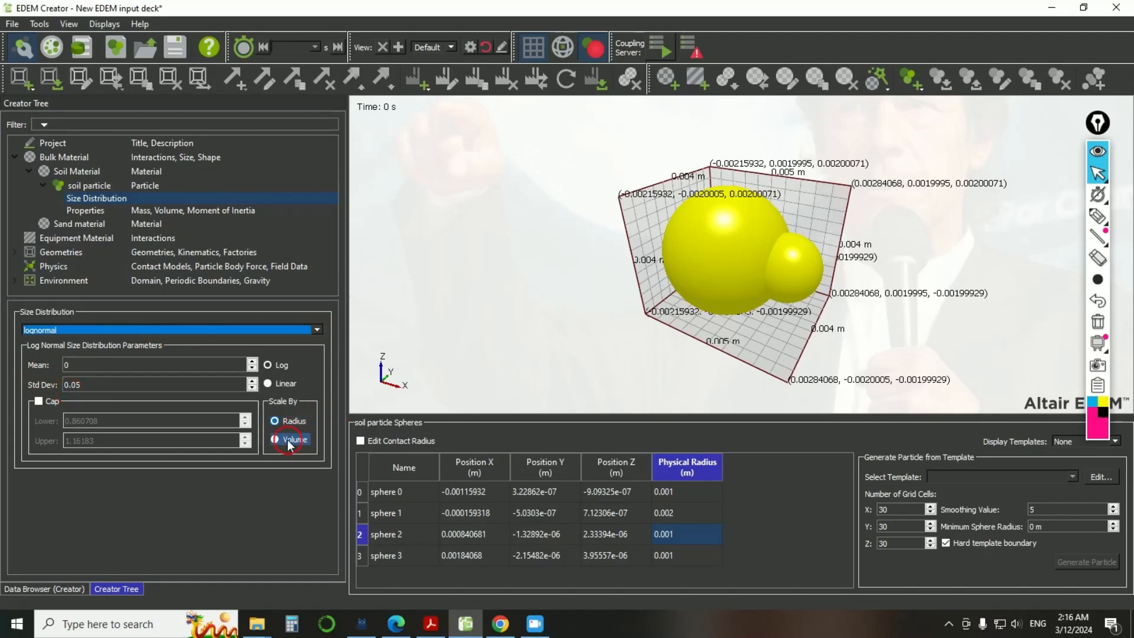
# - Sketch a pink square filled with scattered dots beside the soil particle, and clear the annotations
pyautogui.click(1097, 216)
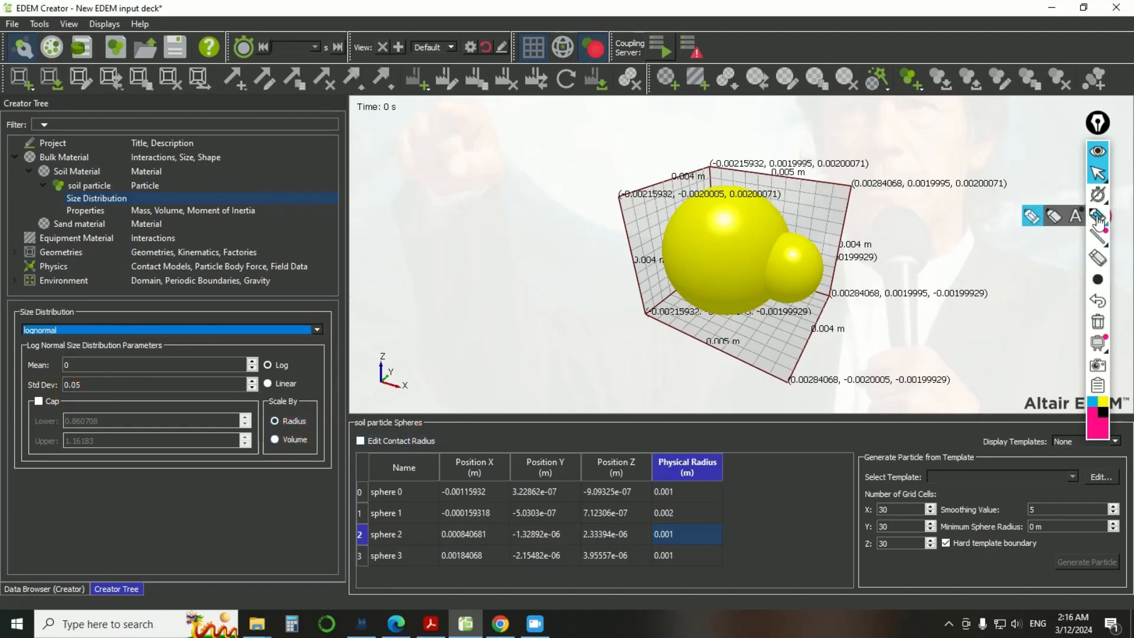
pyautogui.click(485, 301)
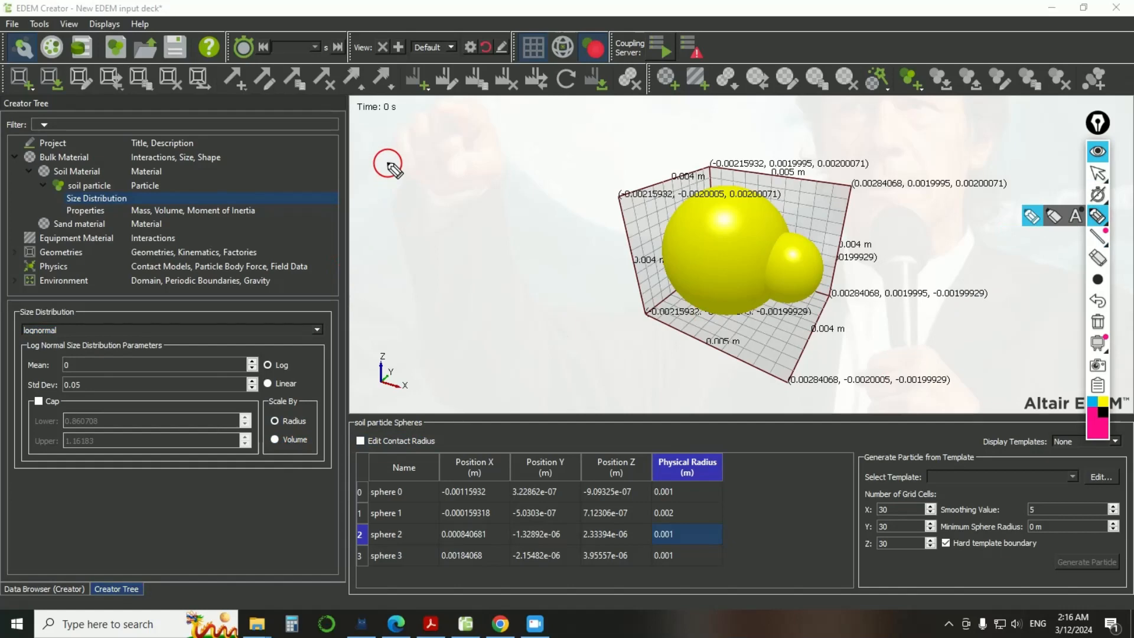
pyautogui.moveTo(387, 163); pyautogui.dragTo(395, 302)
pyautogui.moveTo(387, 158)
pyautogui.mouseDown()
pyautogui.moveTo(511, 165)
pyautogui.moveTo(512, 267)
pyautogui.moveTo(396, 294)
pyautogui.mouseUp()
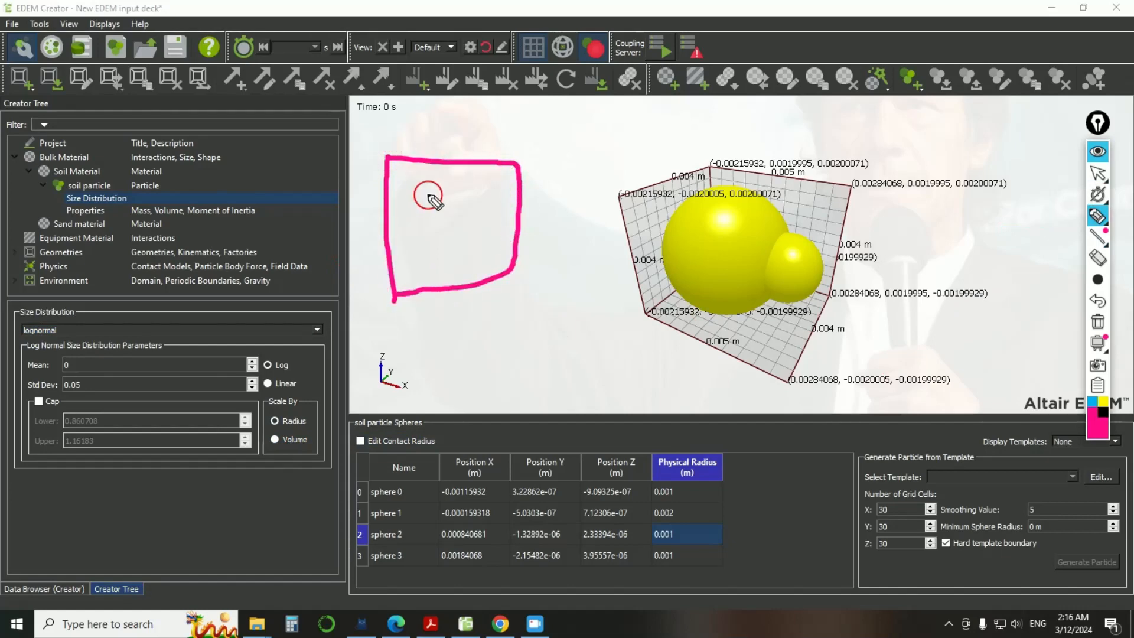
pyautogui.click(413, 182)
pyautogui.click(442, 195)
pyautogui.click(474, 214)
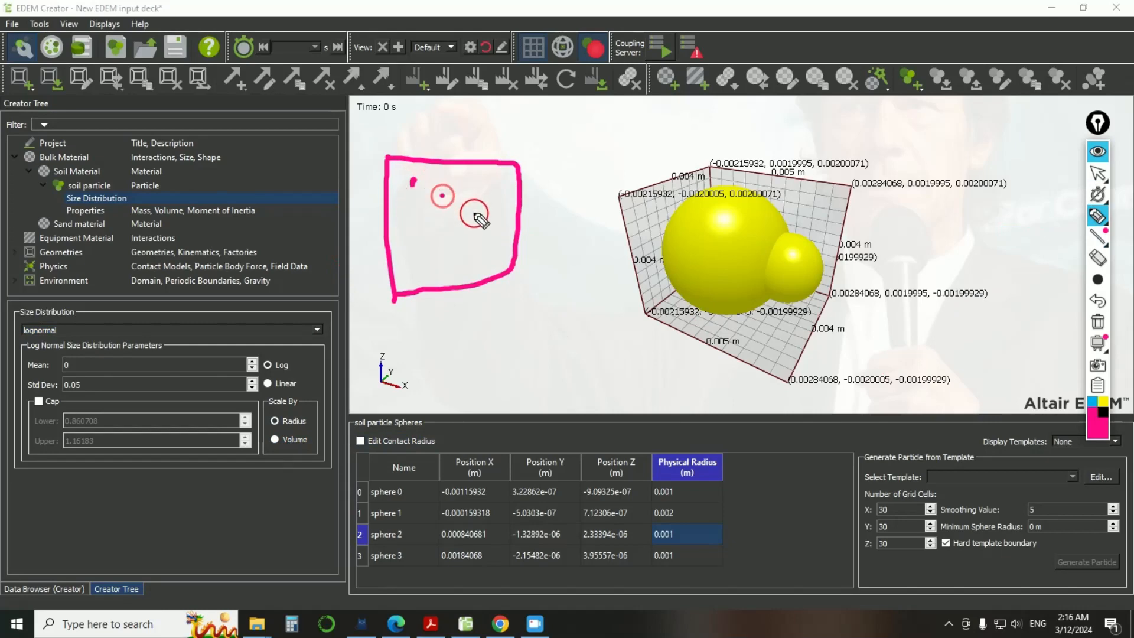
pyautogui.click(439, 234)
pyautogui.click(416, 211)
pyautogui.click(407, 238)
pyautogui.click(423, 270)
pyautogui.click(471, 267)
pyautogui.click(487, 232)
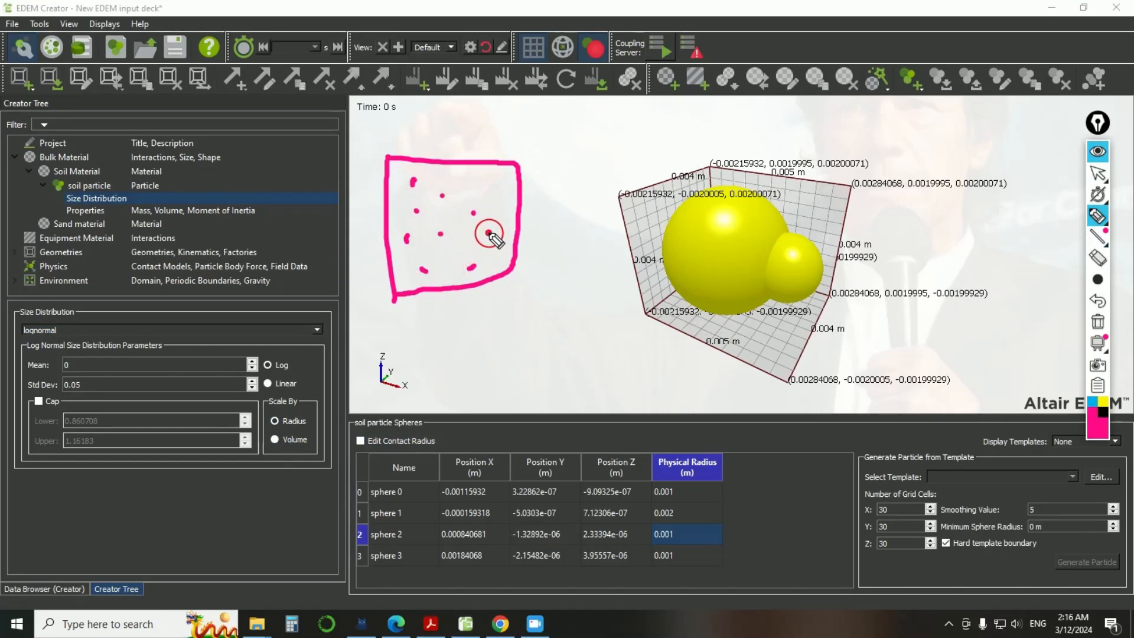
pyautogui.click(482, 196)
pyautogui.click(463, 185)
pyautogui.click(426, 207)
pyautogui.click(449, 235)
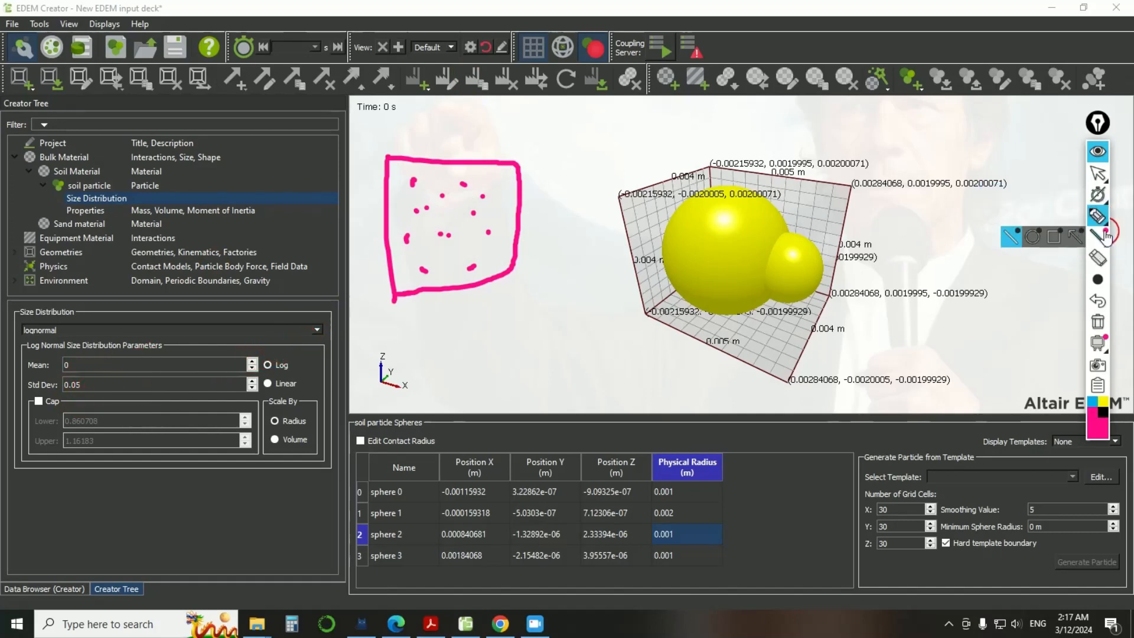
pyautogui.click(1097, 323)
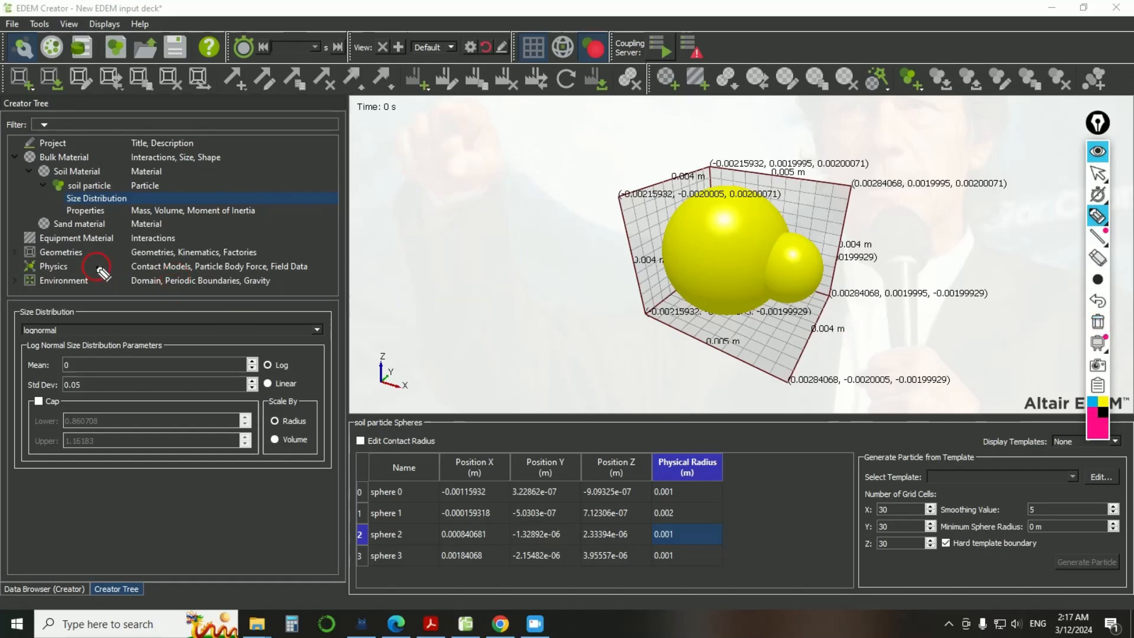
pyautogui.click(1094, 175)
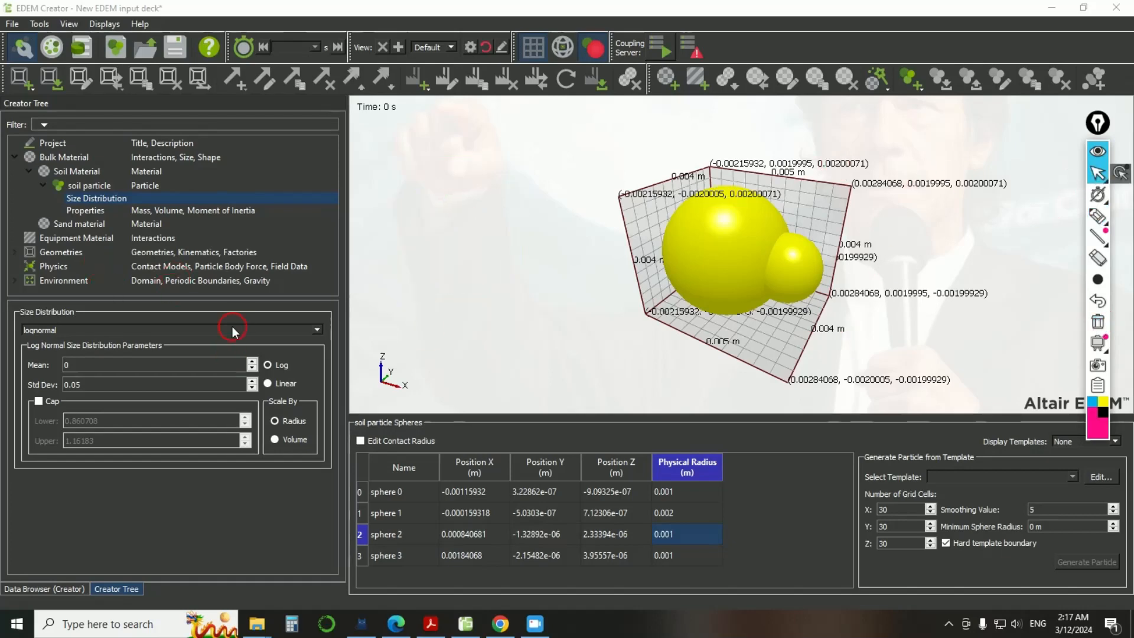
# - Try the normal size distribution for the soil particle, and switch it to random
pyautogui.click(318, 329)
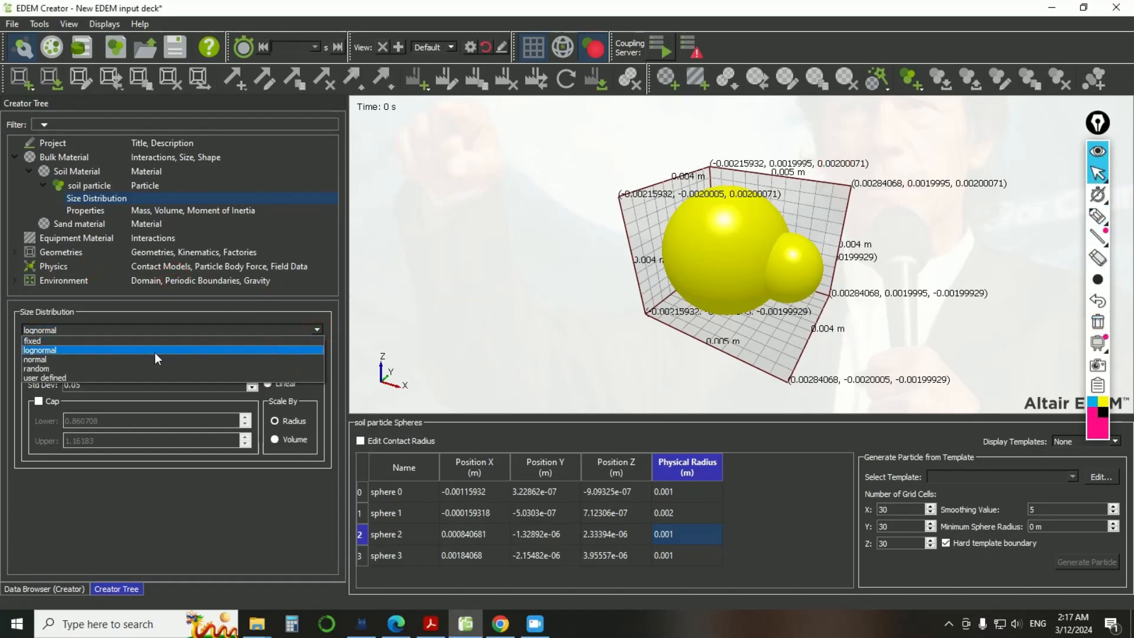
pyautogui.click(67, 359)
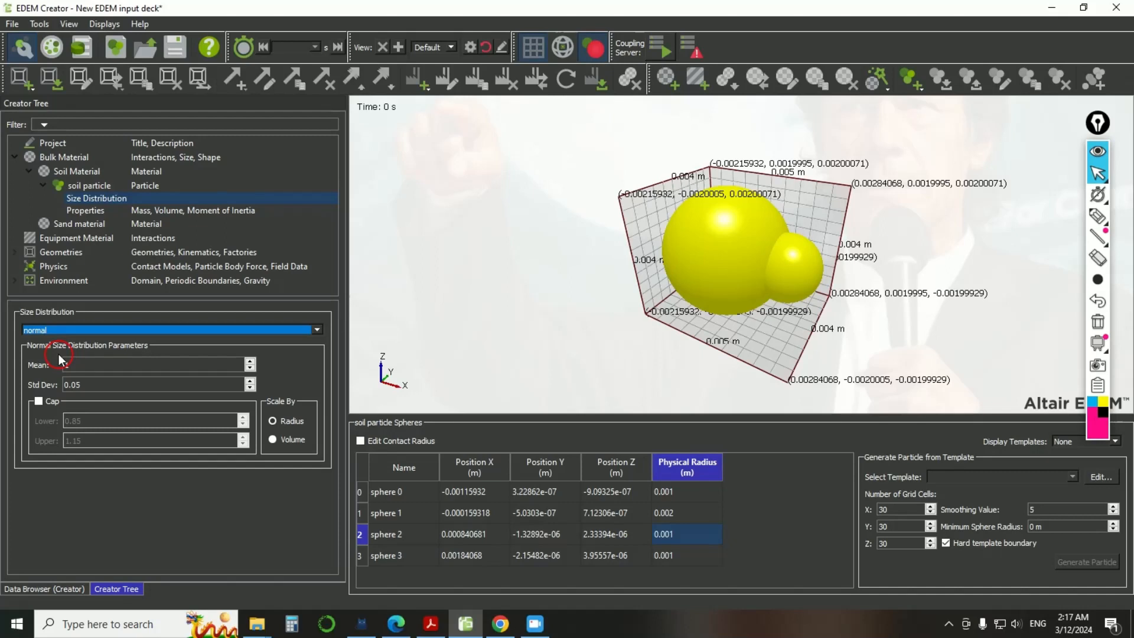
pyautogui.click(67, 362)
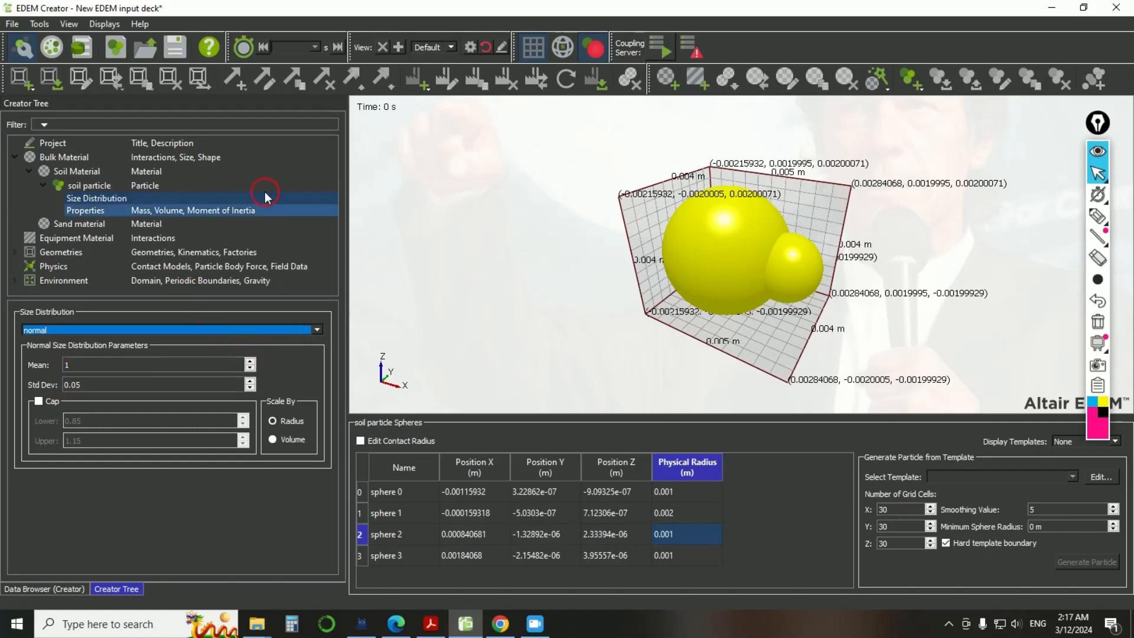
pyautogui.click(313, 328)
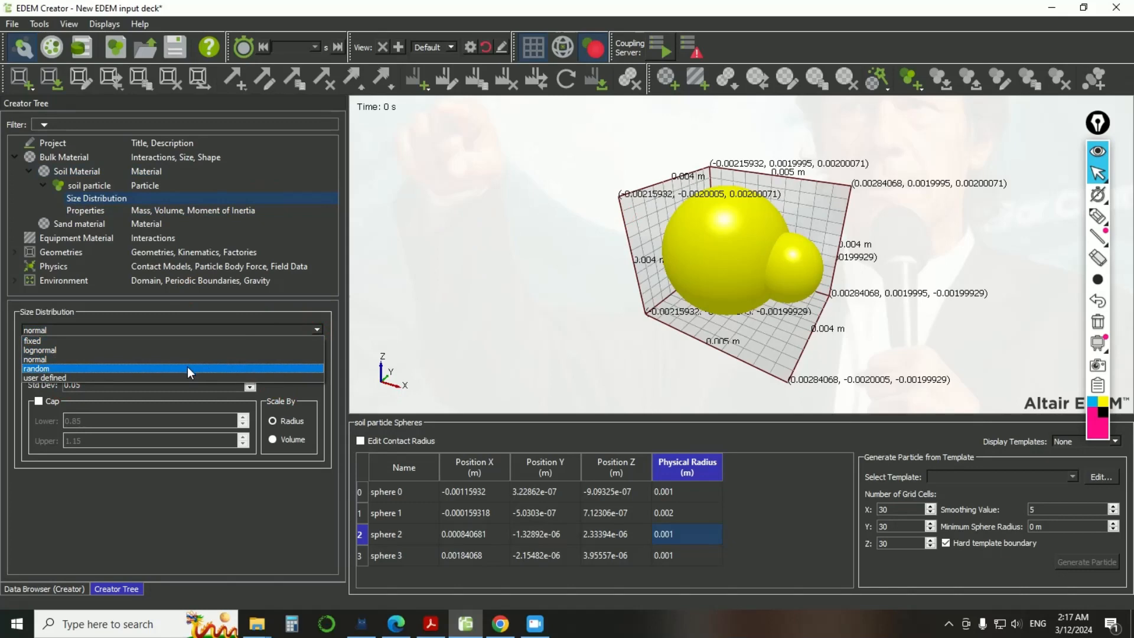
pyautogui.click(187, 367)
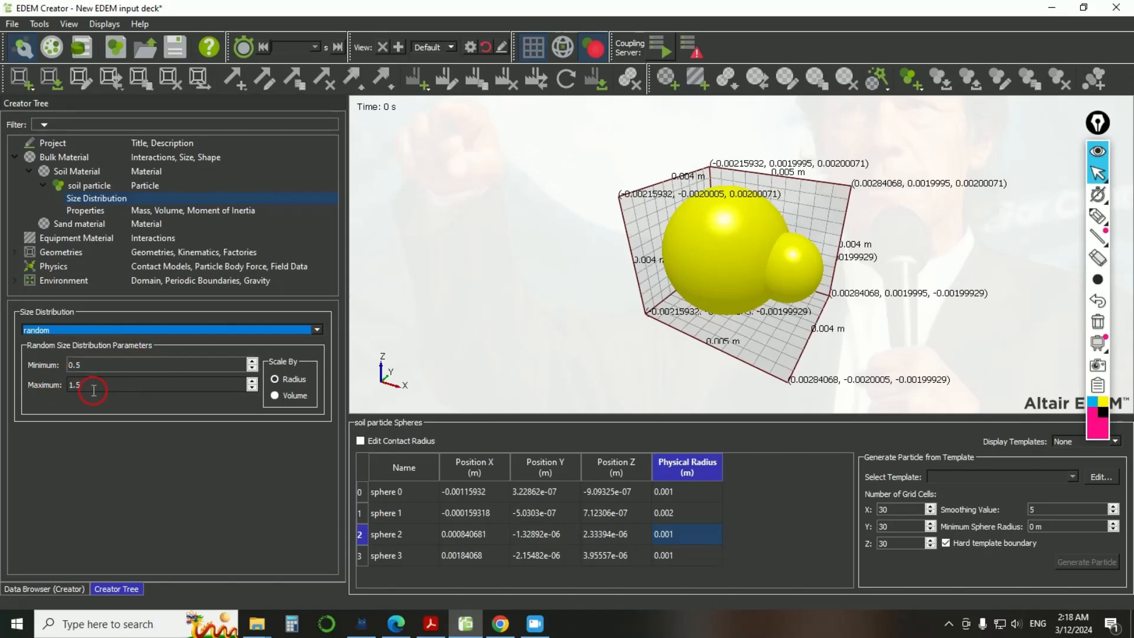
# - Sketch a small pink circle for the minimum size, a larger one for the maximum, and several intermediate shapes between them beside the particle
pyautogui.click(1094, 219)
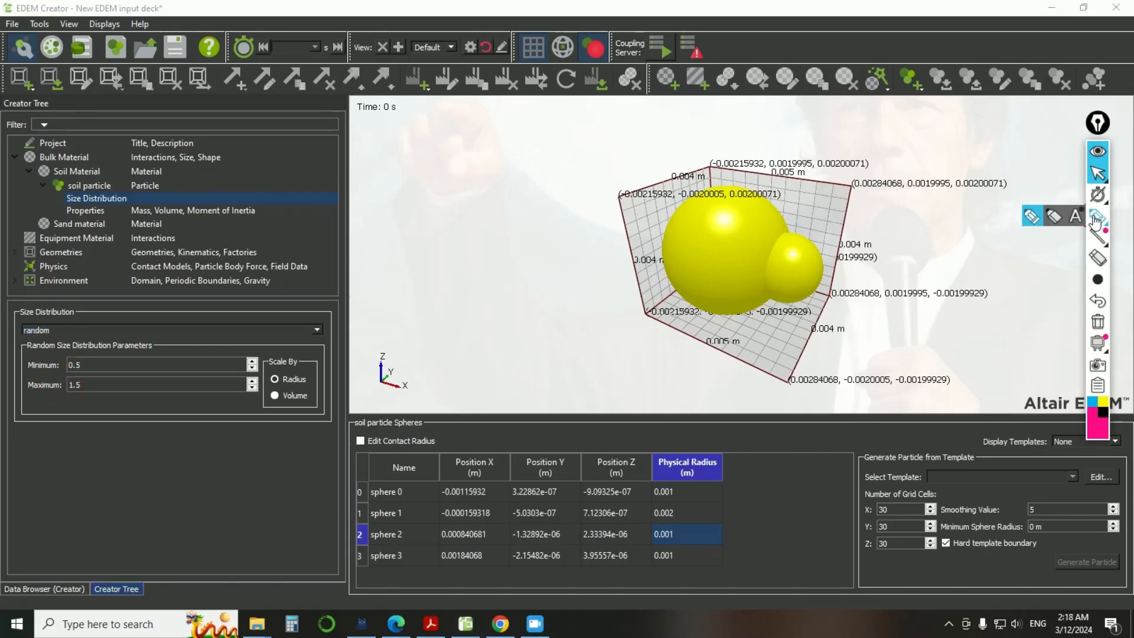
pyautogui.click(1096, 217)
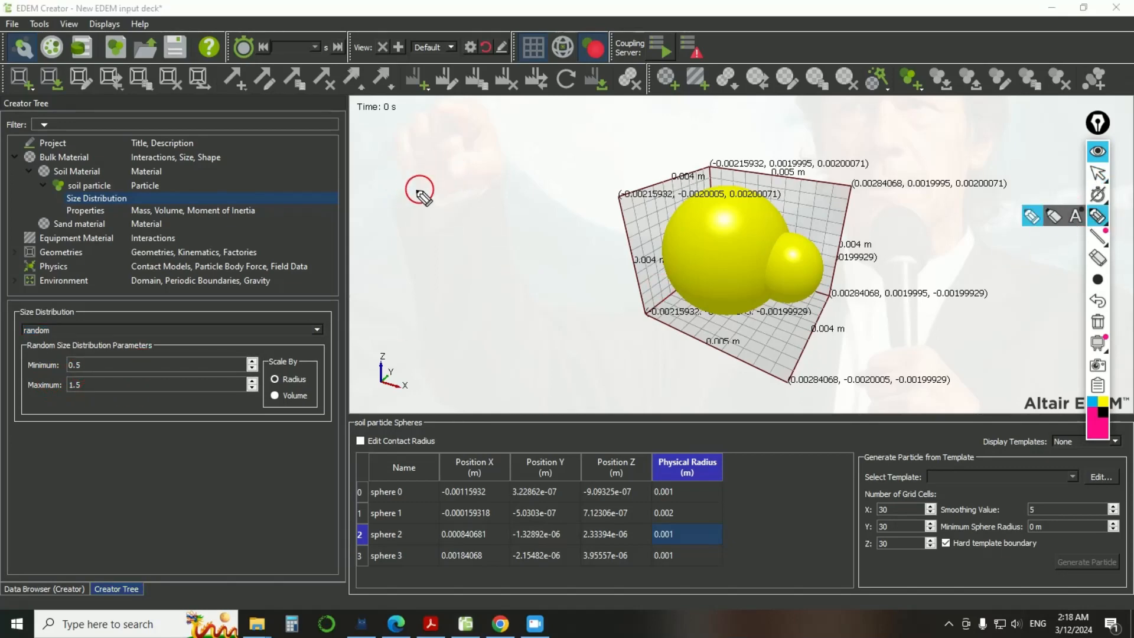
pyautogui.moveTo(464, 152)
pyautogui.mouseDown()
pyautogui.moveTo(500, 189)
pyautogui.moveTo(463, 156)
pyautogui.mouseUp()
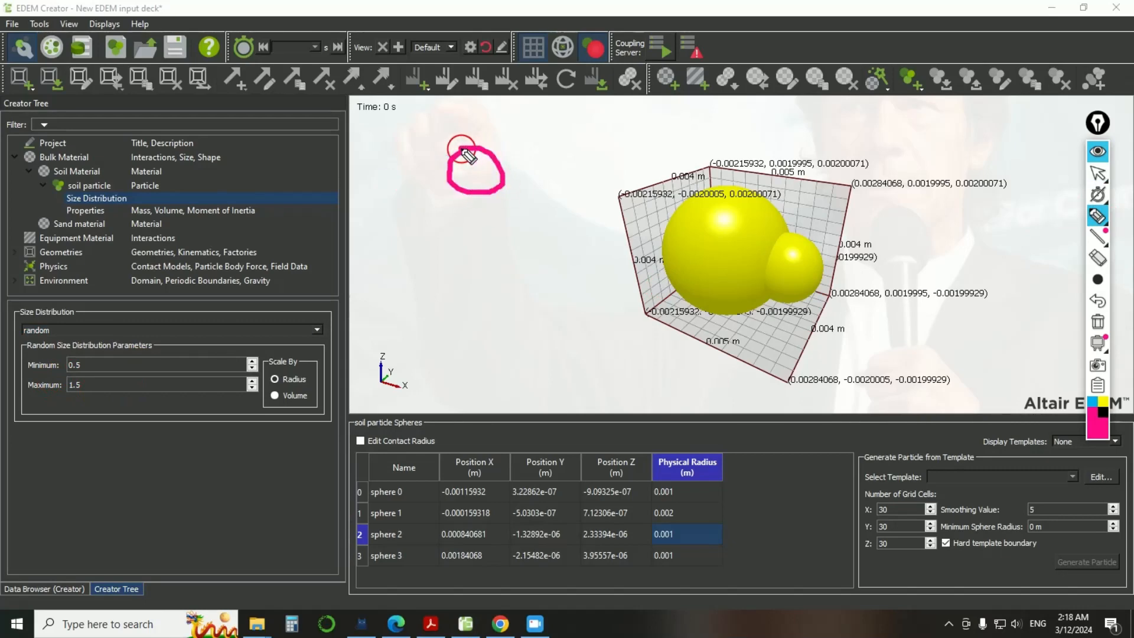
pyautogui.moveTo(474, 258)
pyautogui.mouseDown()
pyautogui.moveTo(515, 311)
pyautogui.moveTo(507, 246)
pyautogui.moveTo(455, 258)
pyautogui.moveTo(521, 302)
pyautogui.mouseUp()
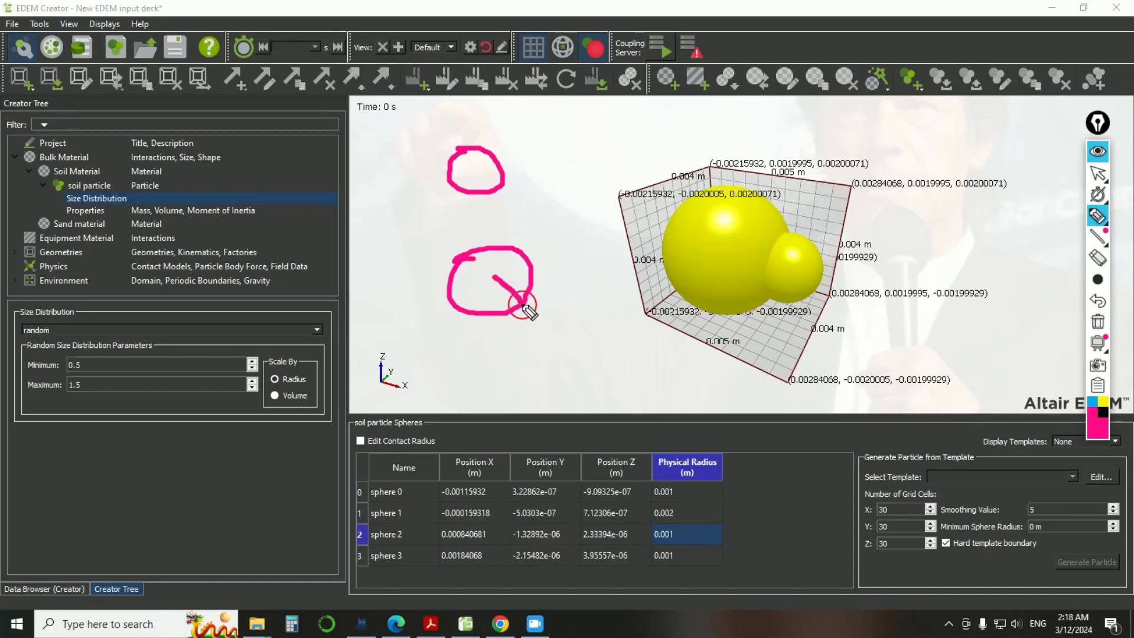
pyautogui.moveTo(468, 172); pyautogui.dragTo(556, 146)
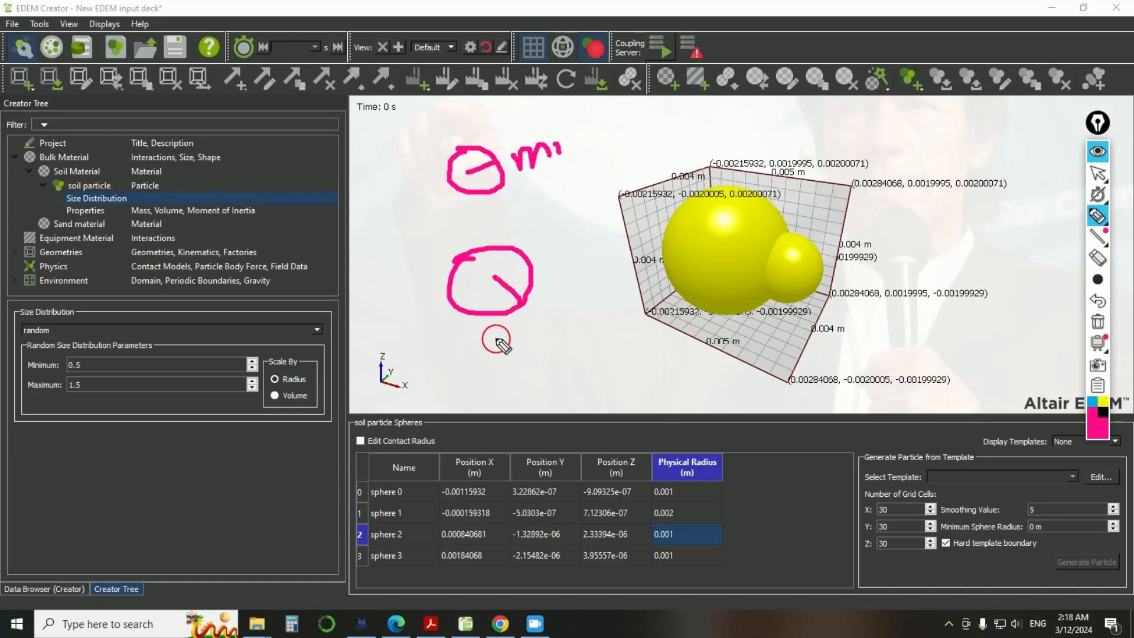
pyautogui.moveTo(480, 355)
pyautogui.mouseDown()
pyautogui.moveTo(488, 331)
pyautogui.moveTo(517, 329)
pyautogui.moveTo(525, 353)
pyautogui.moveTo(545, 335)
pyautogui.mouseUp()
pyautogui.moveTo(544, 320); pyautogui.dragTo(536, 337)
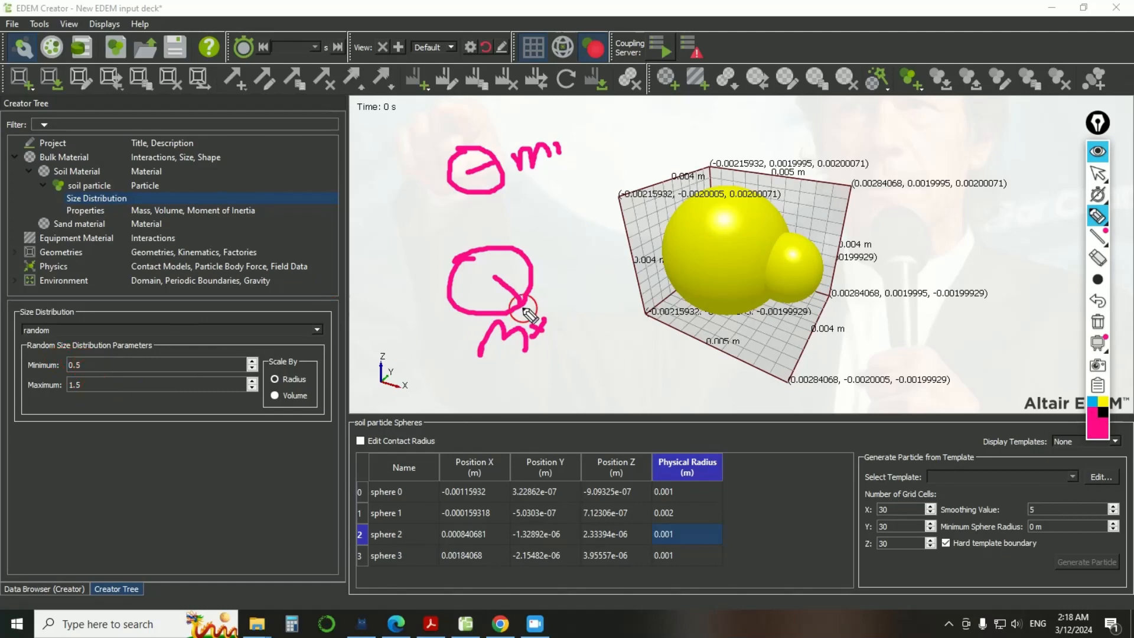
pyautogui.moveTo(476, 204)
pyautogui.mouseDown()
pyautogui.moveTo(506, 208)
pyautogui.moveTo(435, 233)
pyautogui.moveTo(451, 208)
pyautogui.mouseUp()
pyautogui.moveTo(534, 224); pyautogui.dragTo(536, 224)
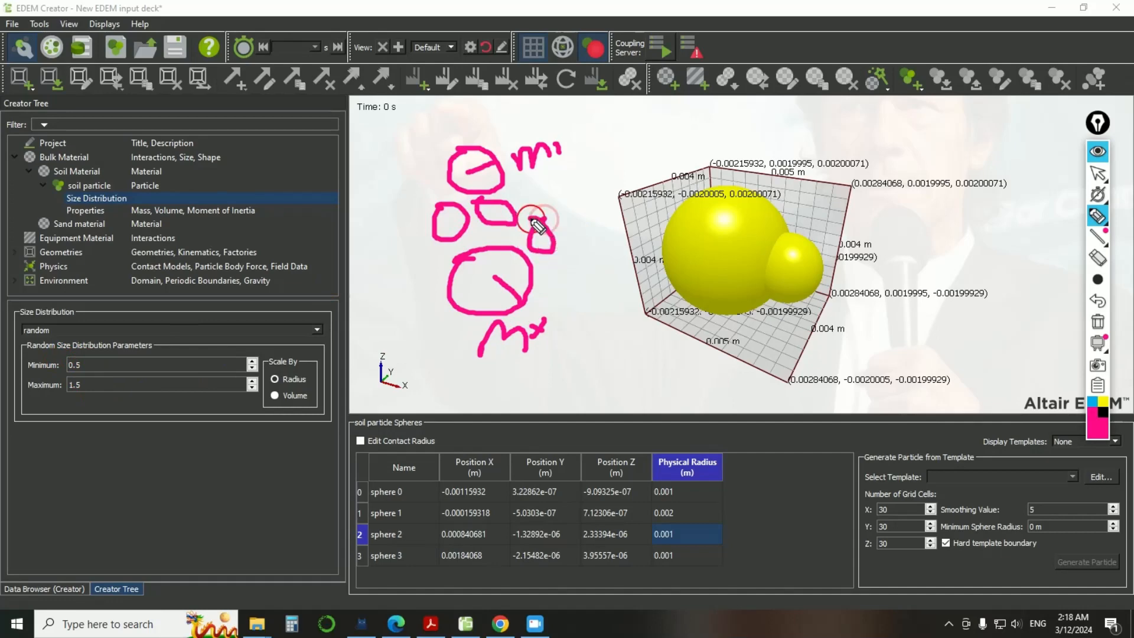
# - Clear the pink size sketches around the soil particle and return to the normal pointer
pyautogui.moveTo(524, 177); pyautogui.dragTo(525, 176)
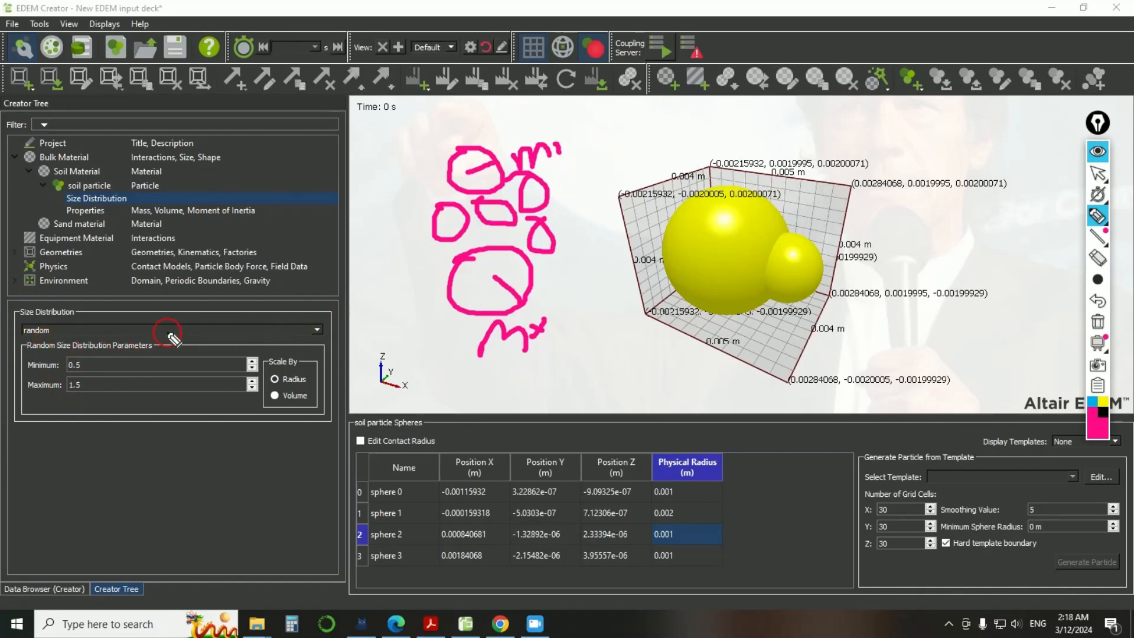
pyautogui.click(1097, 322)
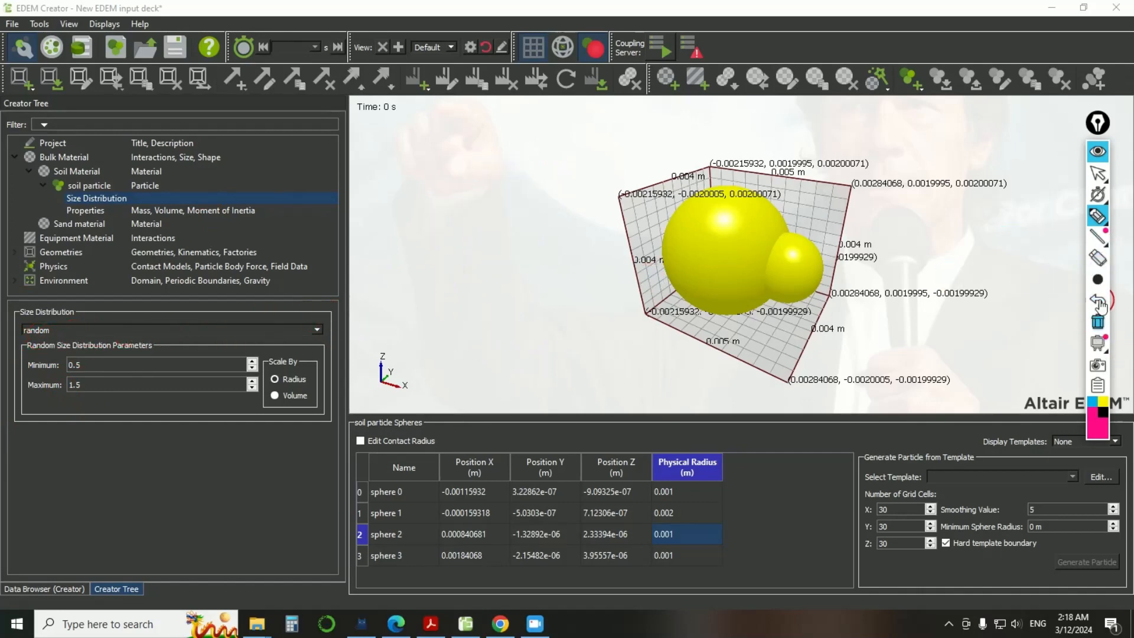
pyautogui.click(1097, 173)
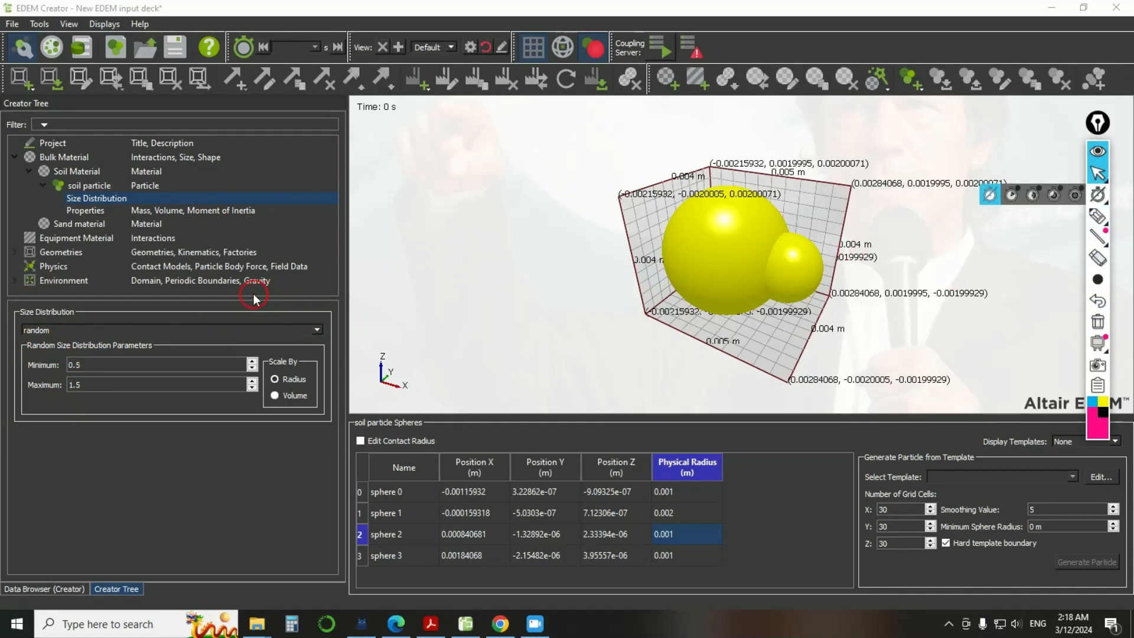
# - Change the soil particle's size distribution to user defined
pyautogui.click(317, 329)
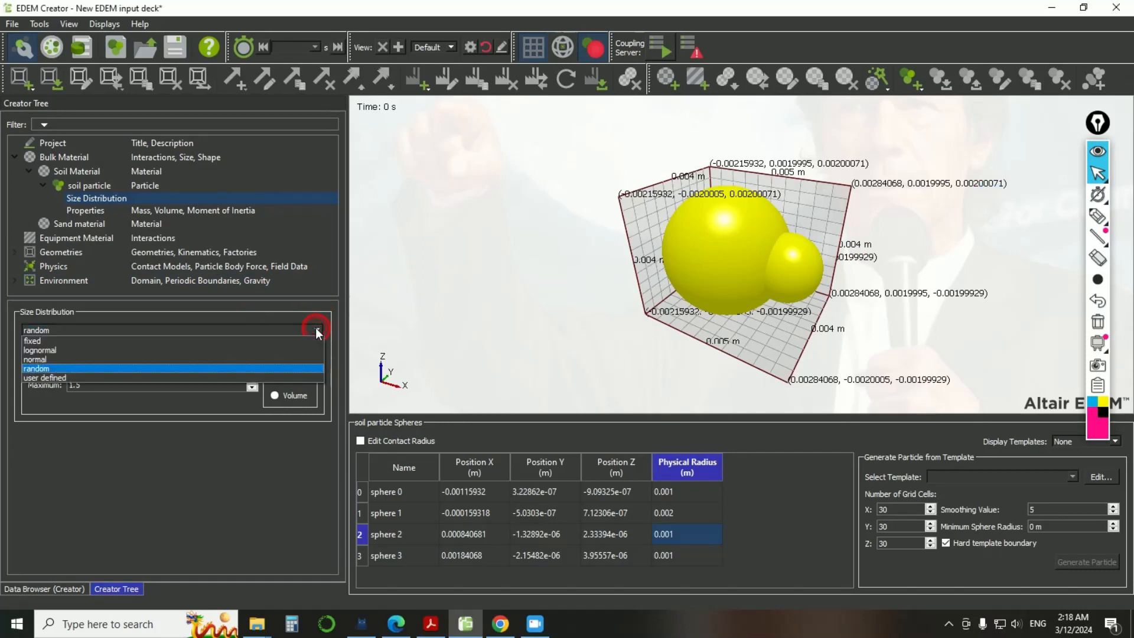
pyautogui.click(39, 379)
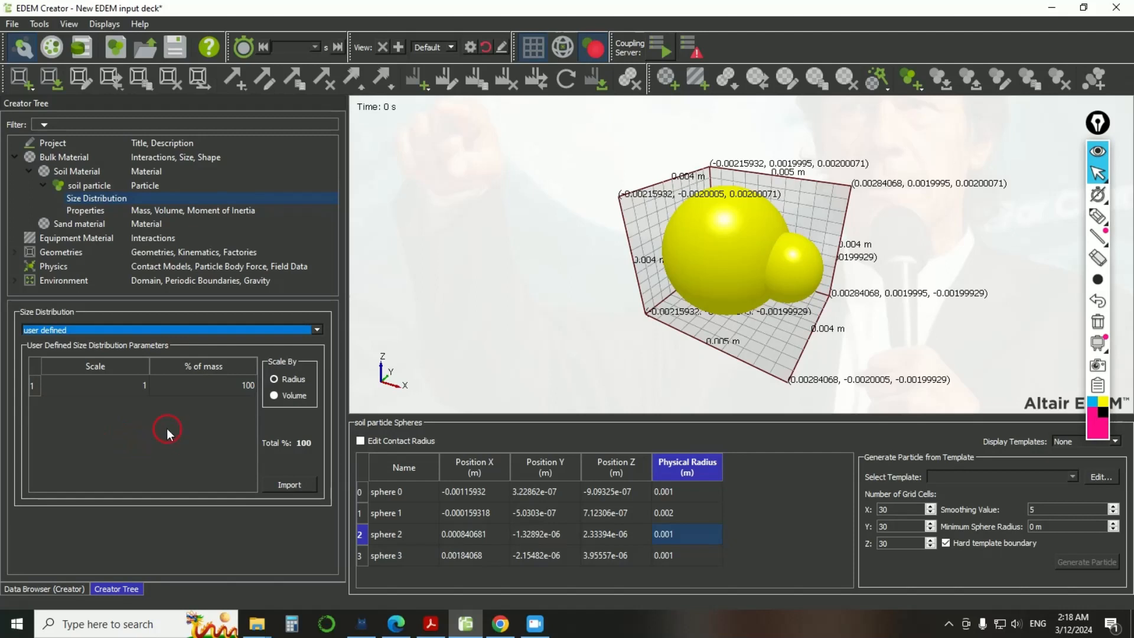
pyautogui.click(169, 392)
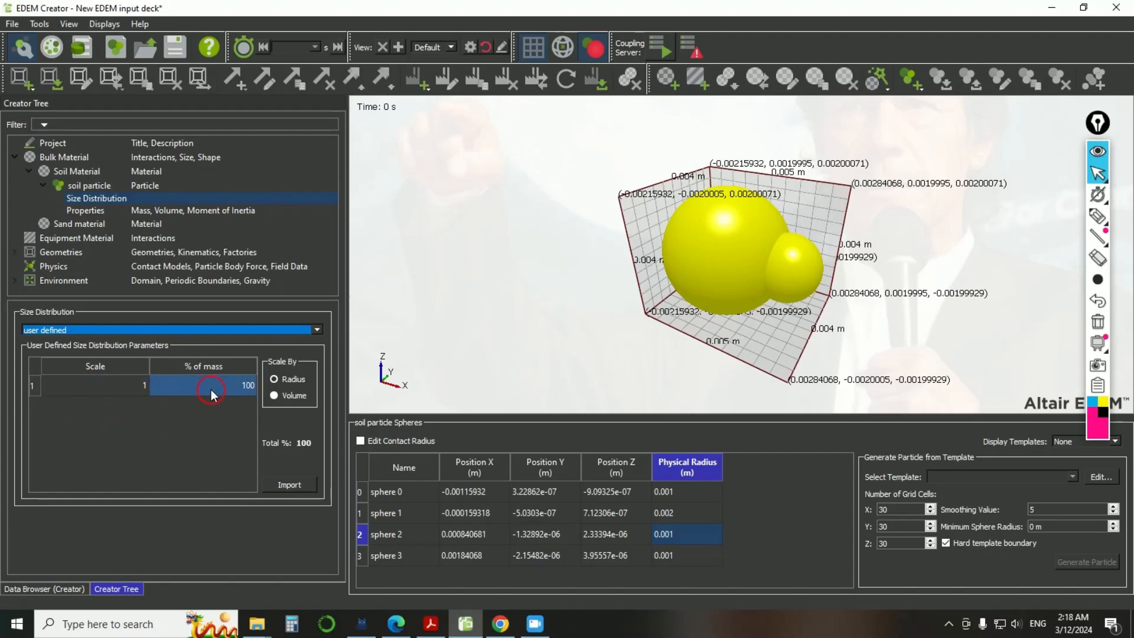
pyautogui.click(95, 386)
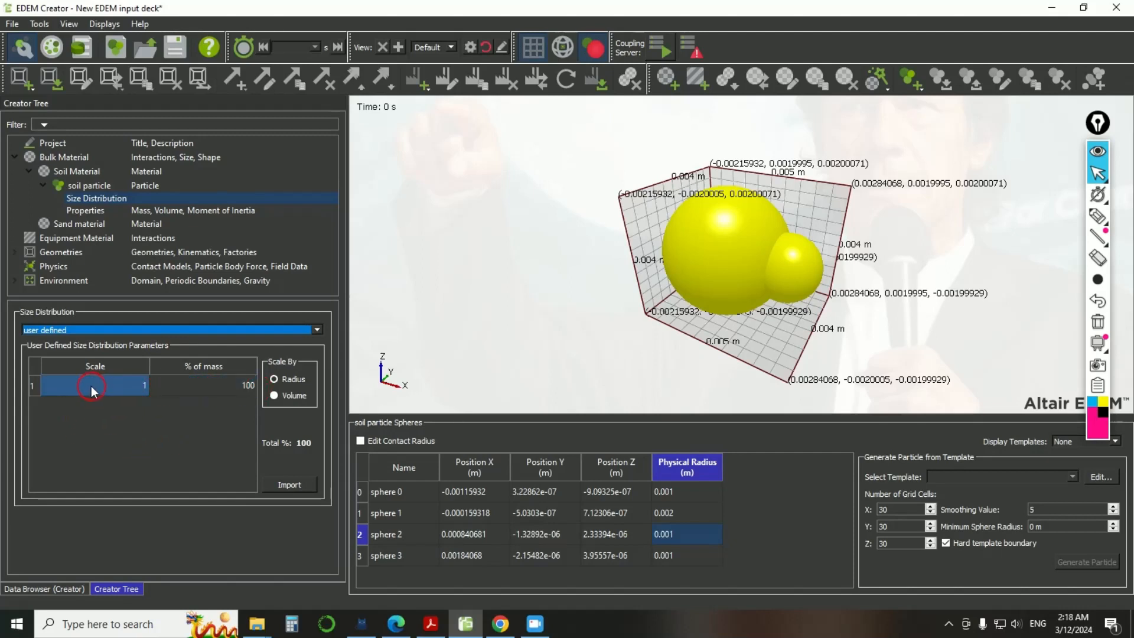
pyautogui.click(201, 396)
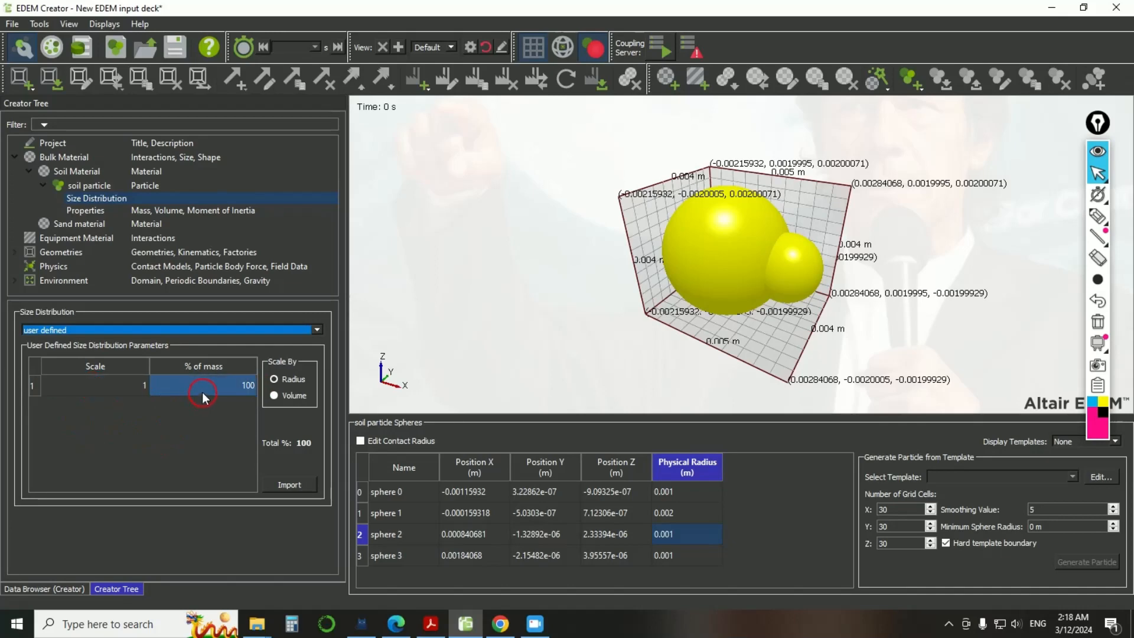
pyautogui.click(133, 392)
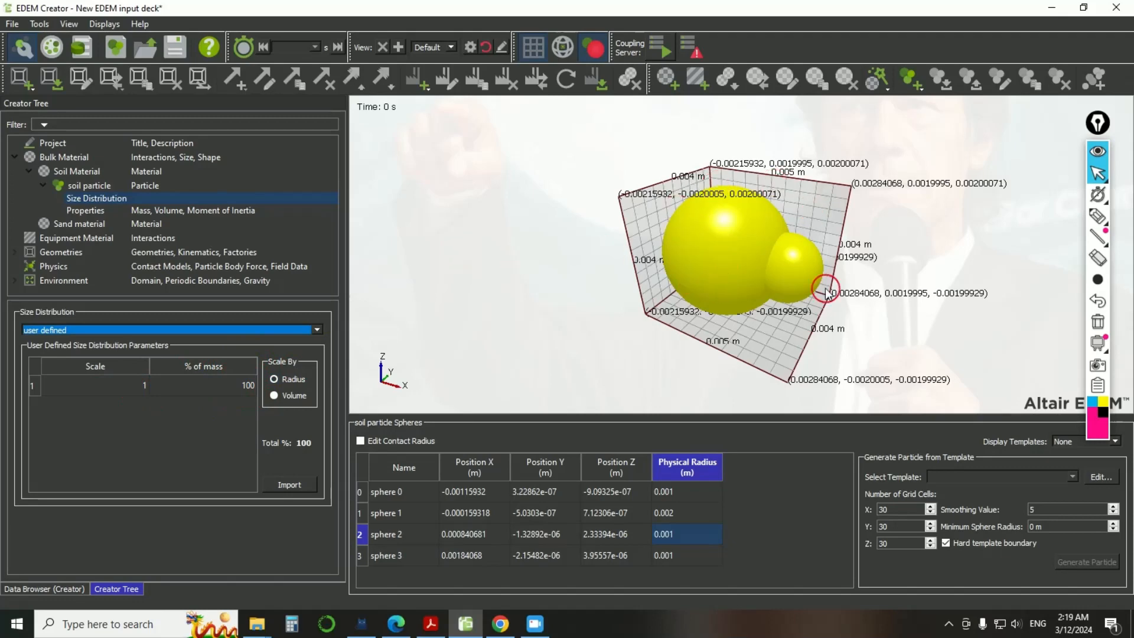
pyautogui.click(209, 391)
# - Add a second entry to the user-defined size distribution and set the first entry's mass share to 50%
pyautogui.rightClick(111, 385)
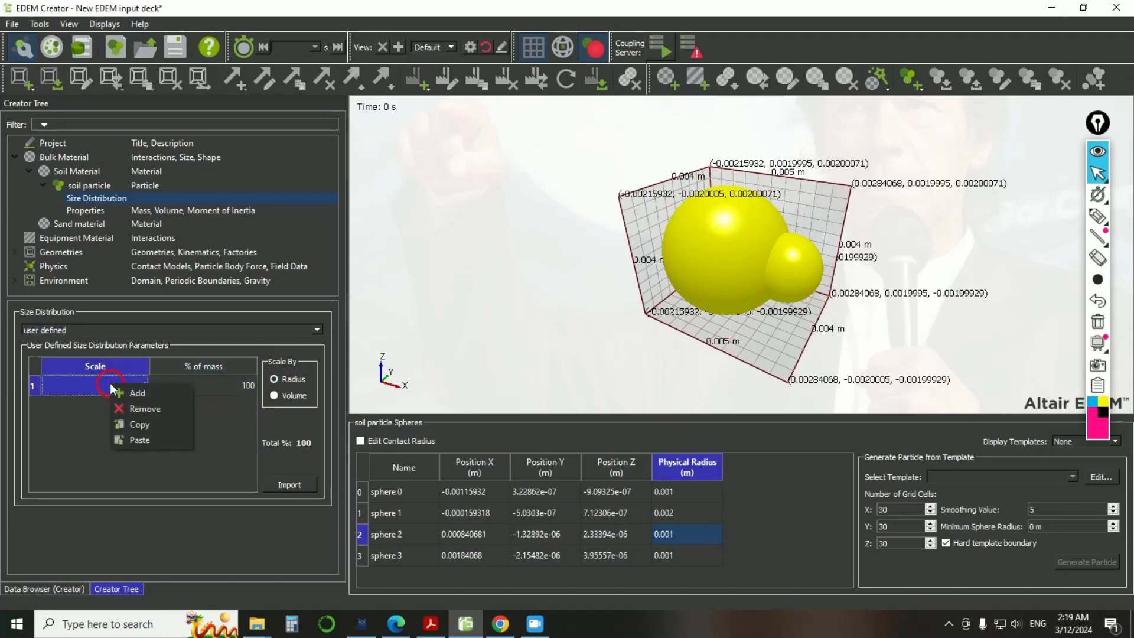
pyautogui.click(142, 392)
pyautogui.click(185, 385)
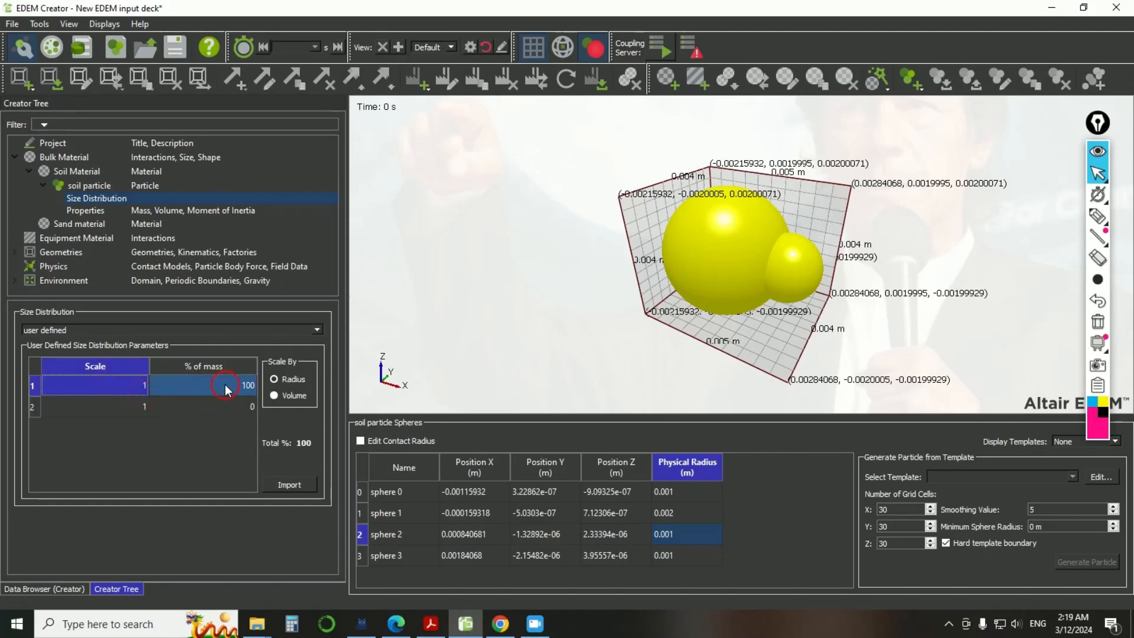
pyautogui.click(242, 387)
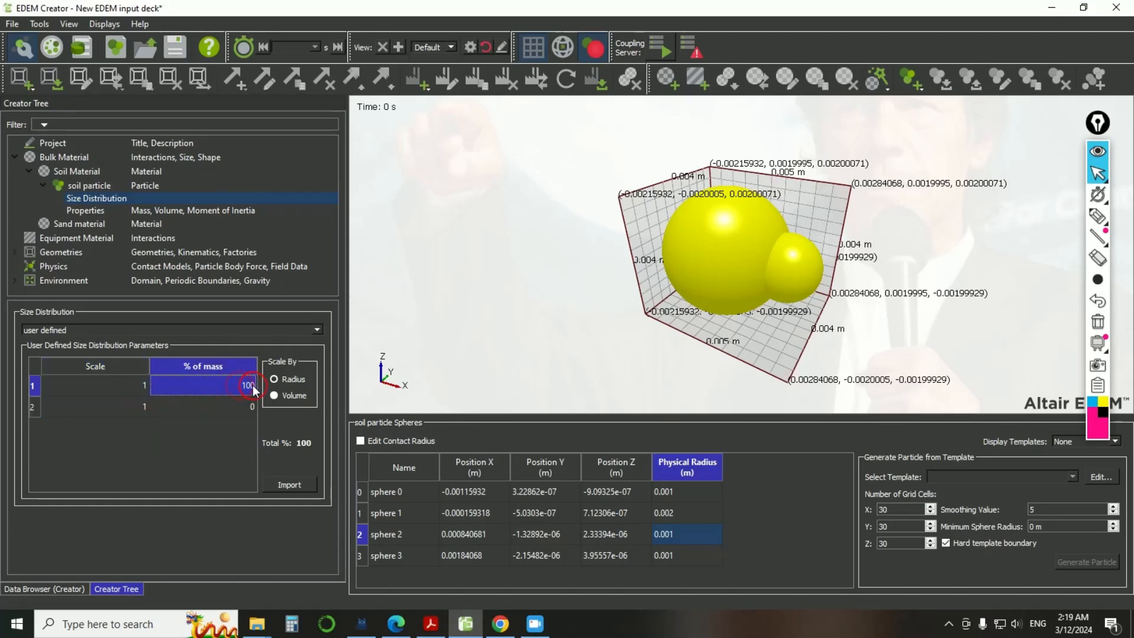
pyautogui.doubleClick(244, 387)
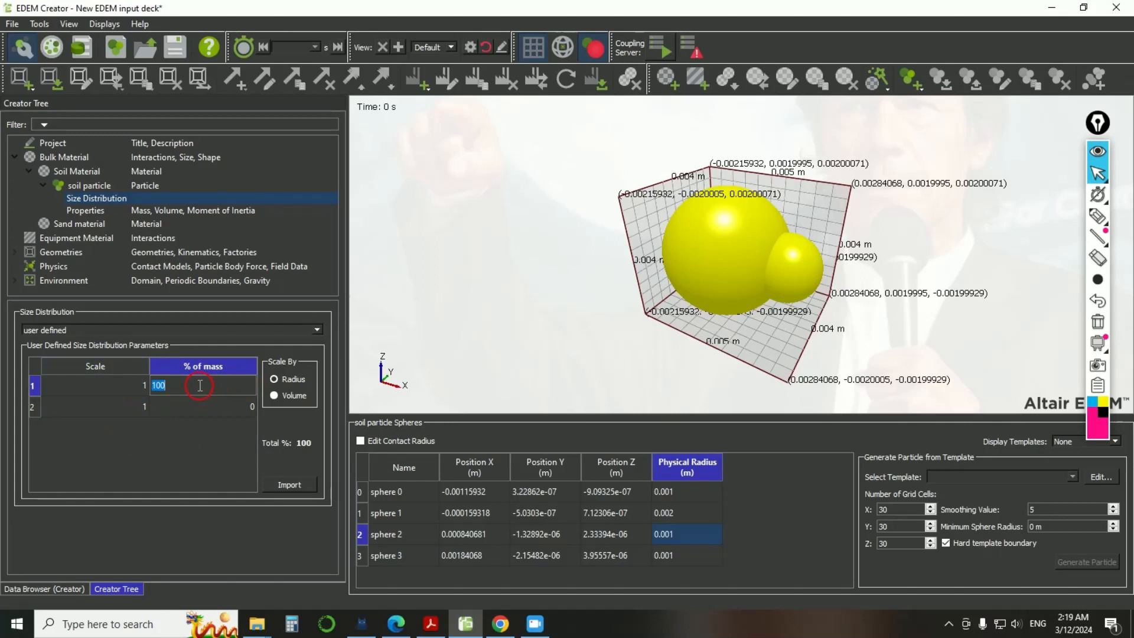
pyautogui.write('50')
pyautogui.click(172, 464)
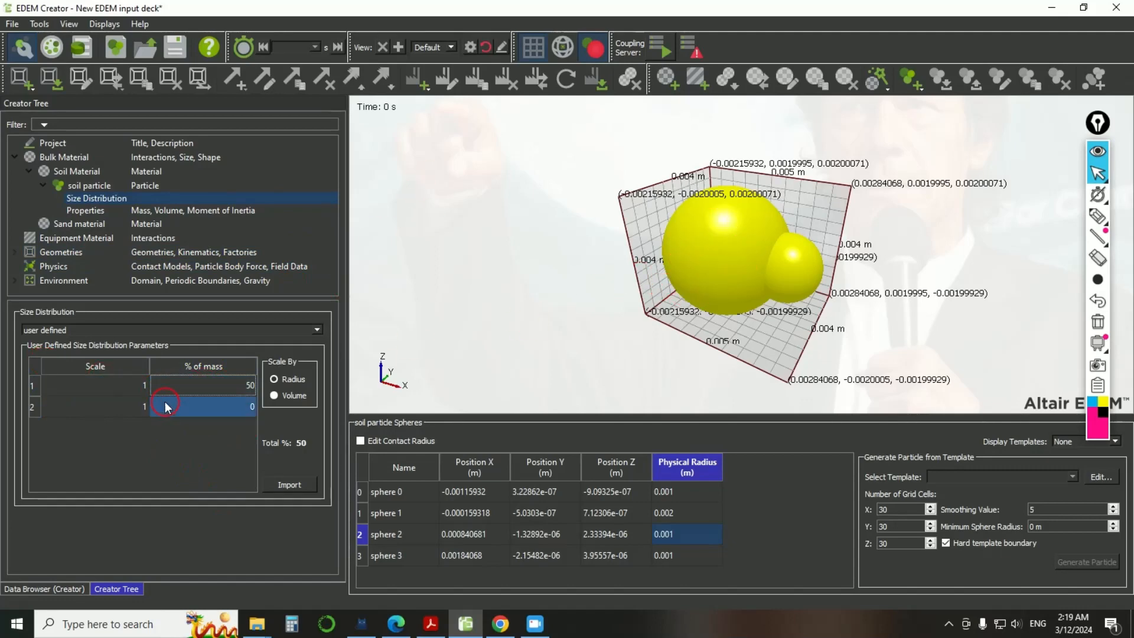
pyautogui.click(106, 391)
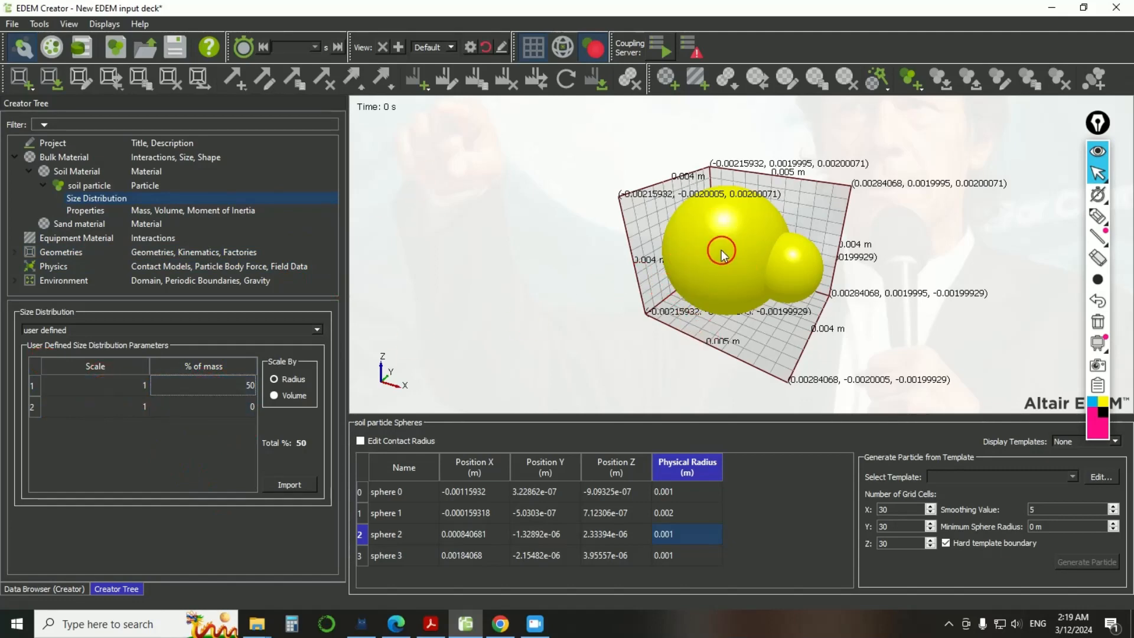
# - Give the second size entry a scale of .9 and a mass share of 25%
pyautogui.click(105, 412)
pyautogui.doubleClick(110, 412)
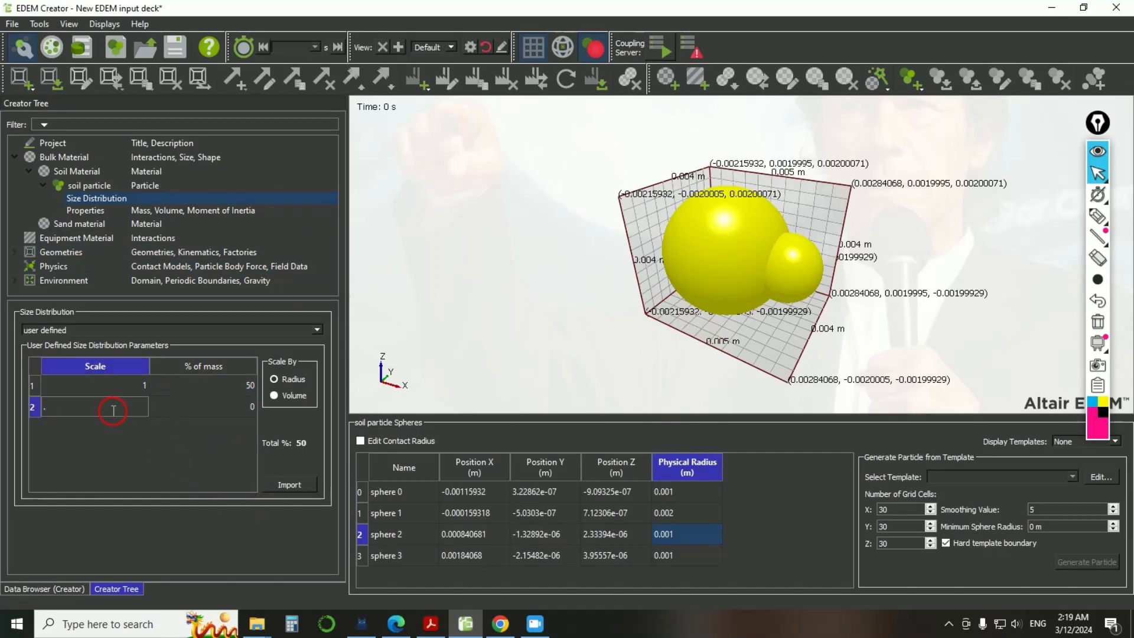
pyautogui.write('.9')
pyautogui.click(184, 405)
pyautogui.doubleClick(214, 401)
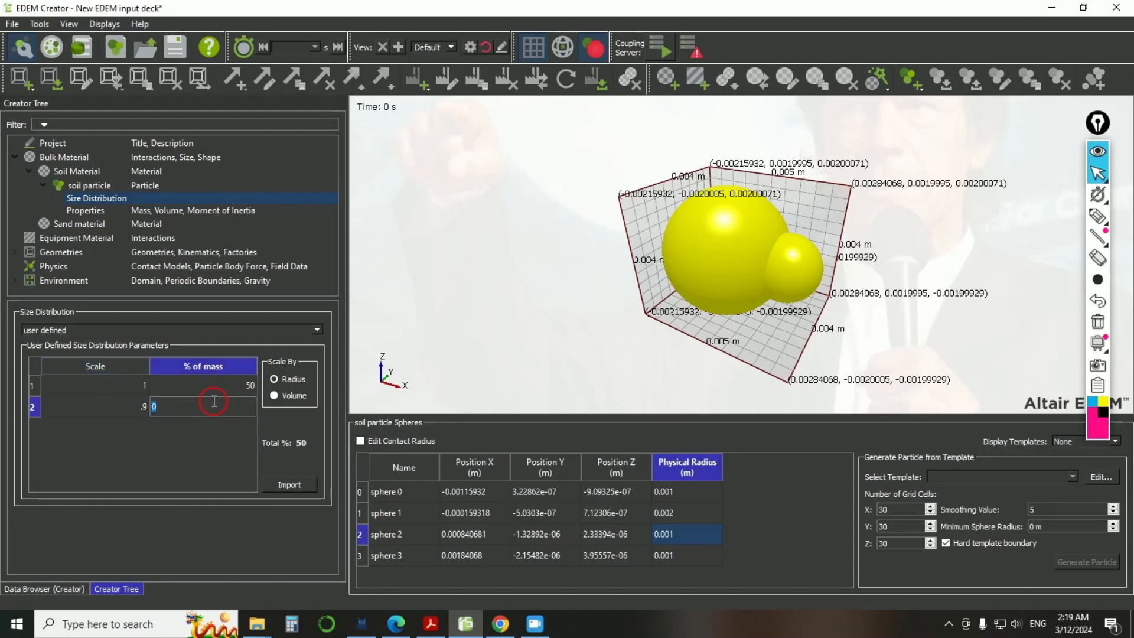
pyautogui.write('25')
pyautogui.click(186, 458)
pyautogui.click(136, 408)
pyautogui.click(159, 406)
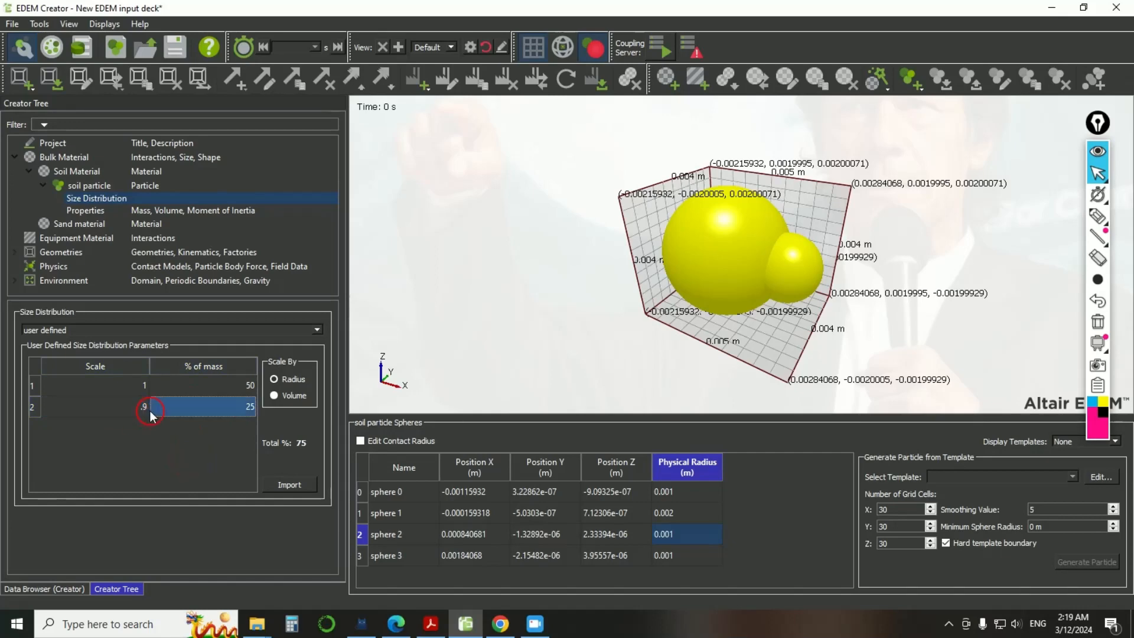
pyautogui.click(141, 407)
pyautogui.click(155, 406)
pyautogui.click(138, 408)
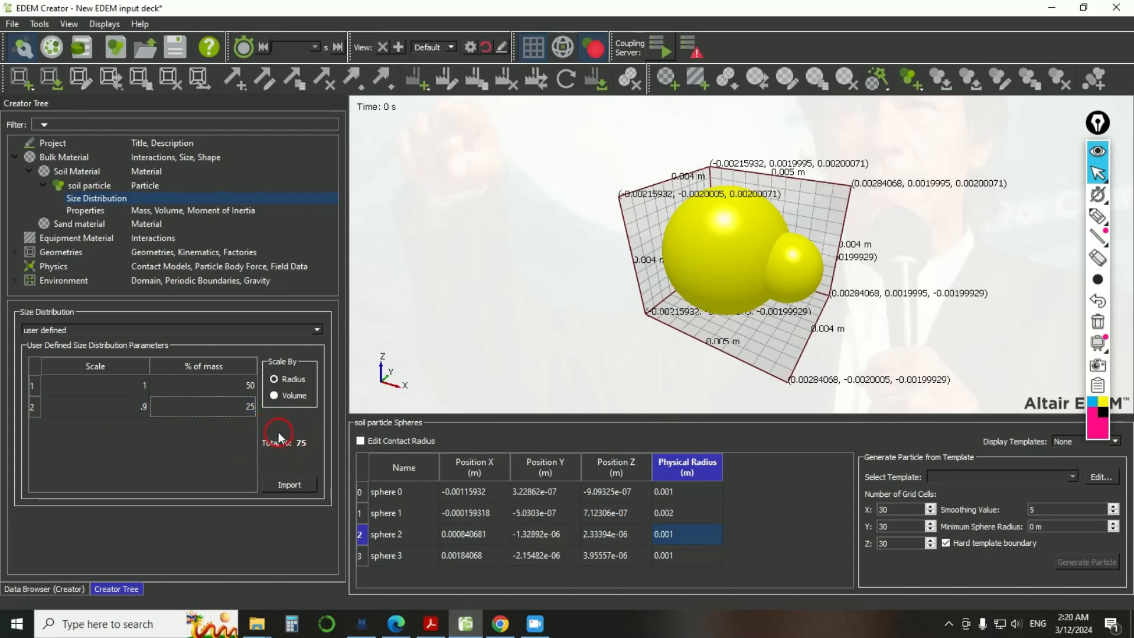
# - Remove the second size entry and add two new entries to the user-defined distribution
pyautogui.click(86, 409)
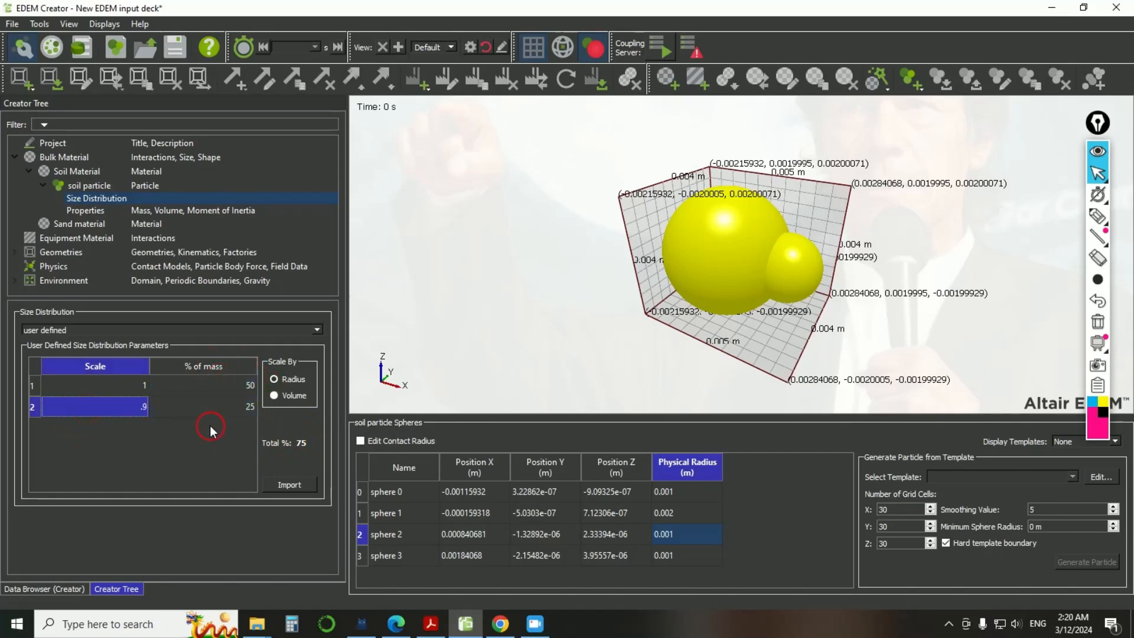
pyautogui.rightClick(114, 409)
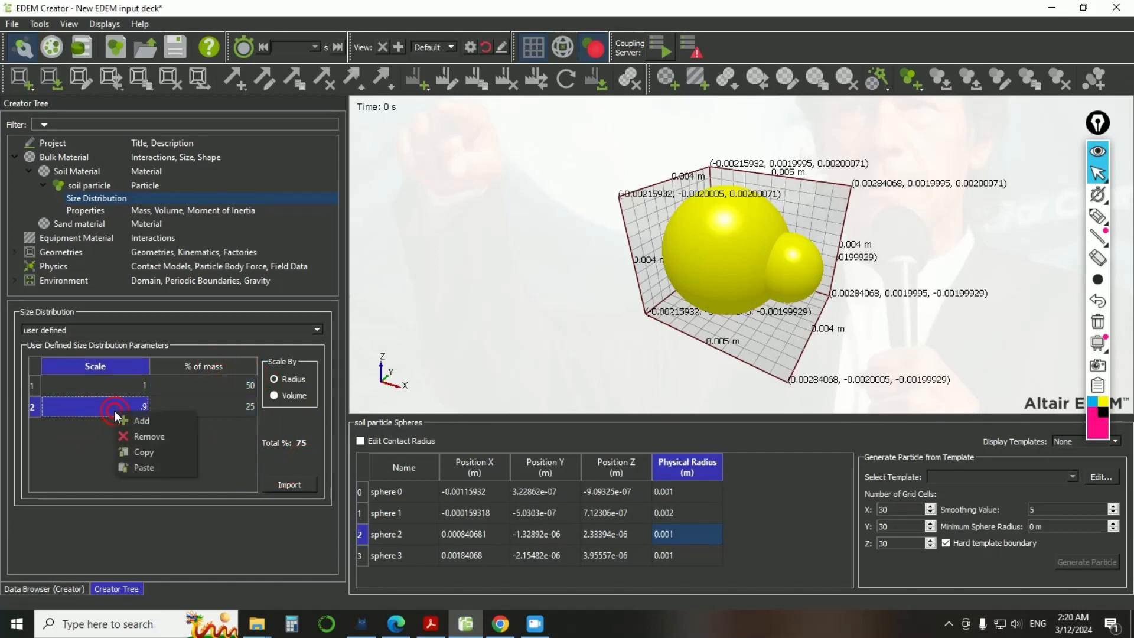
pyautogui.click(136, 436)
pyautogui.rightClick(116, 403)
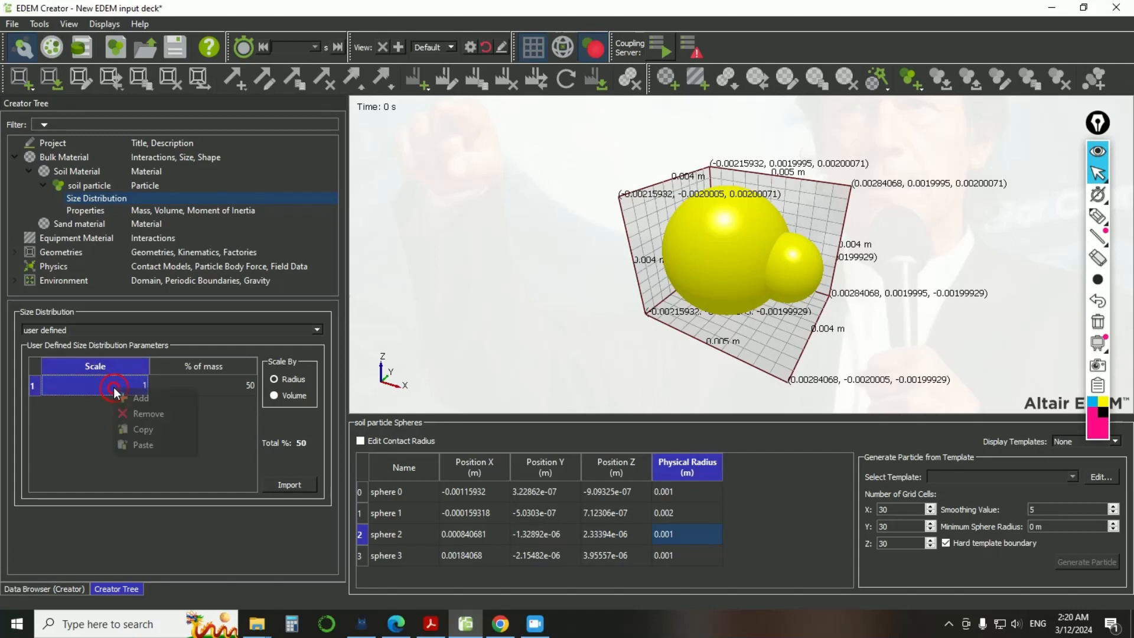
pyautogui.click(135, 410)
pyautogui.rightClick(111, 407)
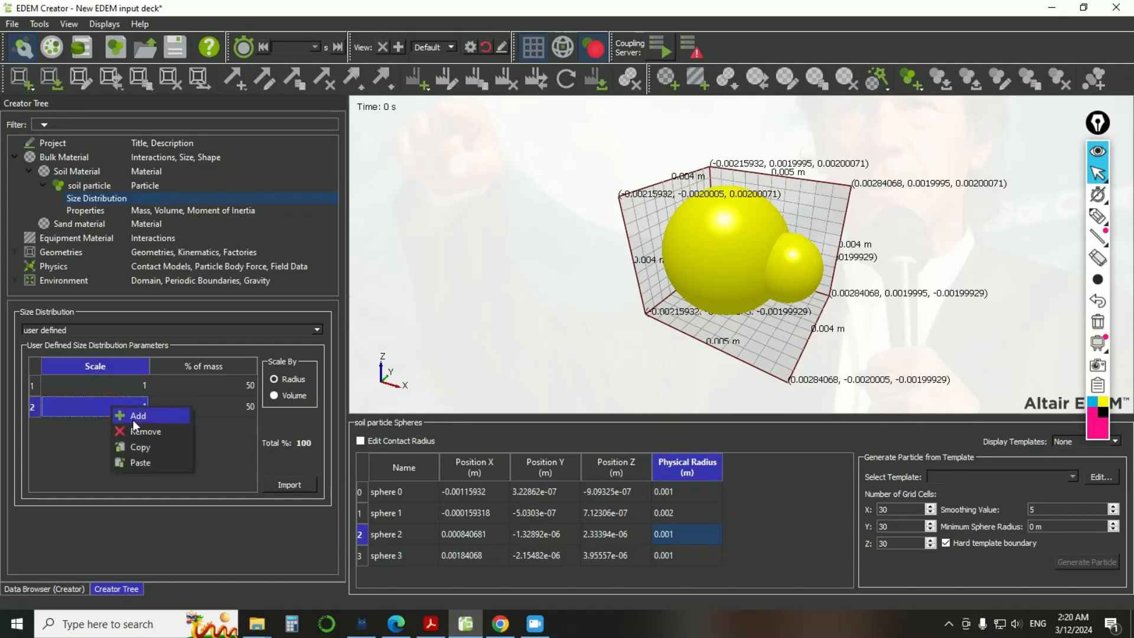
pyautogui.click(131, 416)
# - Set the new second size entry to scale .9 with 25% of the mass
pyautogui.doubleClick(123, 402)
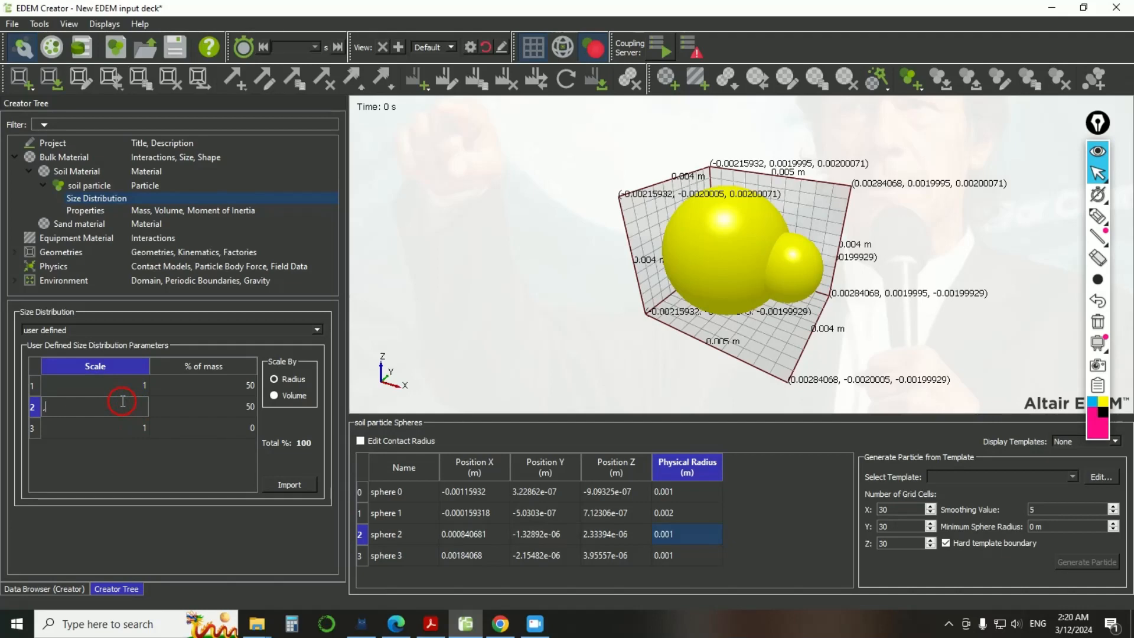
pyautogui.moveTo(90, 405); pyautogui.dragTo(6, 406)
pyautogui.doubleClick(247, 406)
pyautogui.write('25')
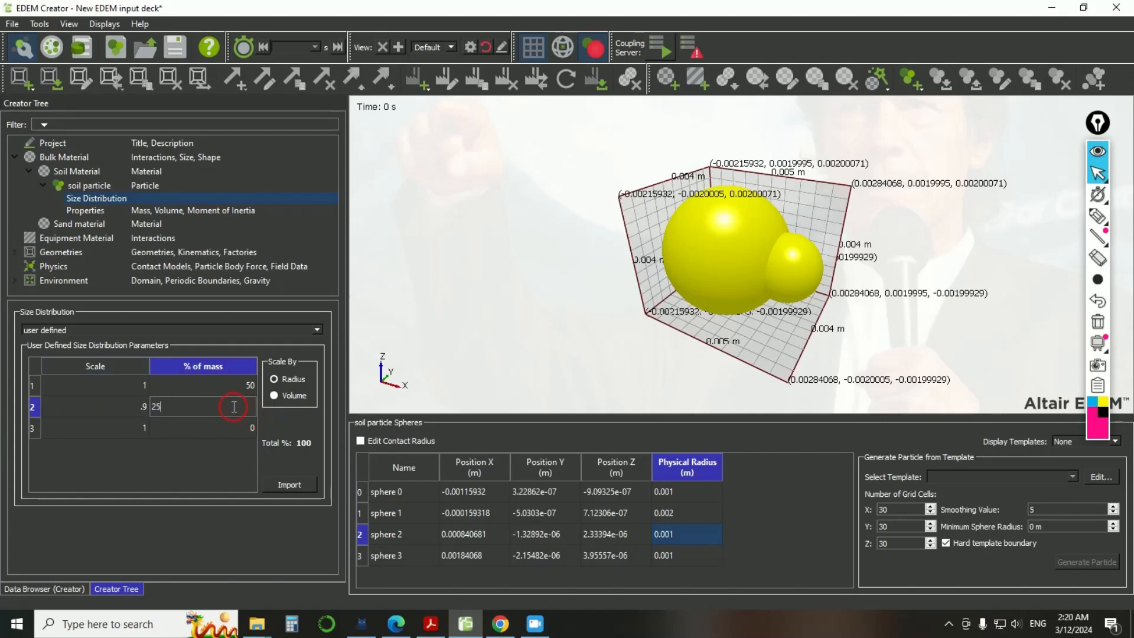
# - Set the third size entry to scale 1.2 with 25% of the mass
pyautogui.click(104, 437)
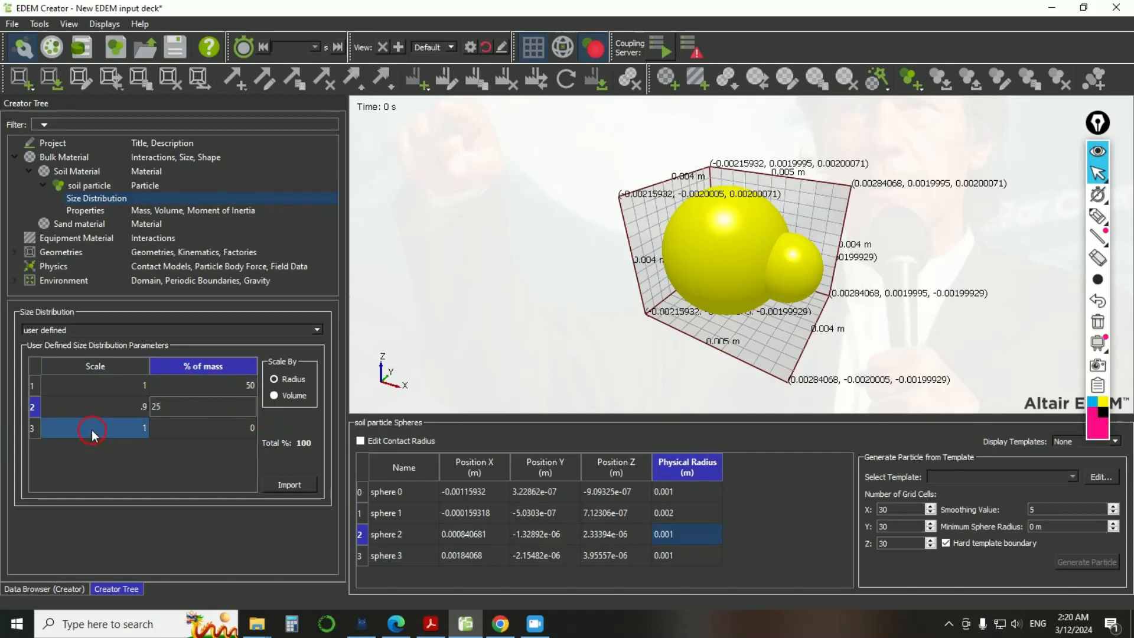
pyautogui.doubleClick(93, 429)
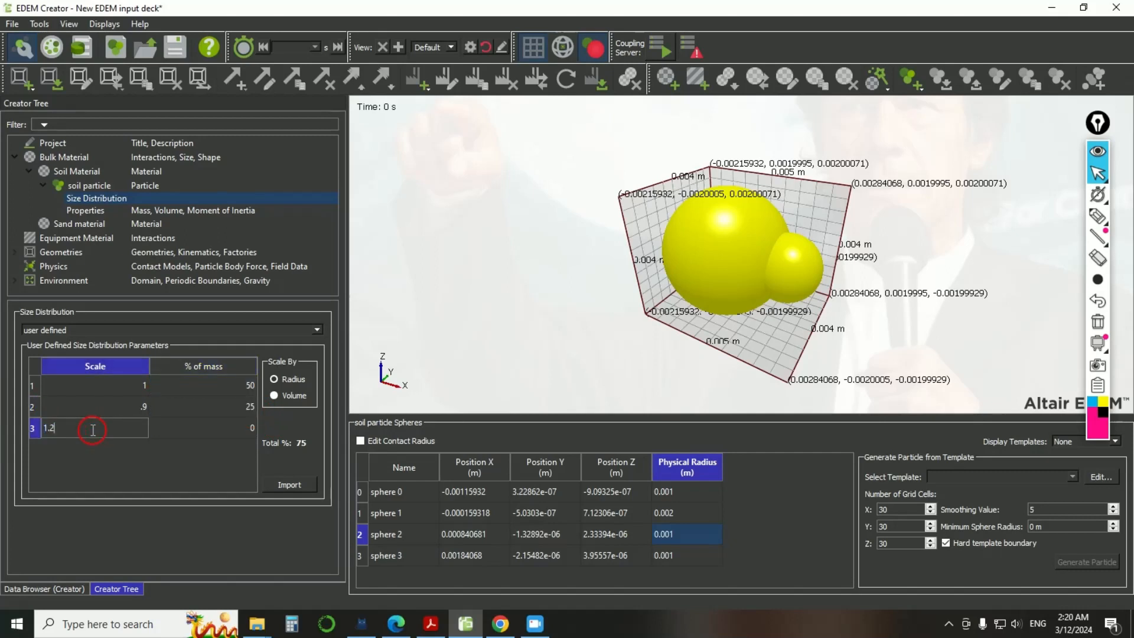
pyautogui.click(207, 427)
pyautogui.doubleClick(207, 427)
pyautogui.write('2')
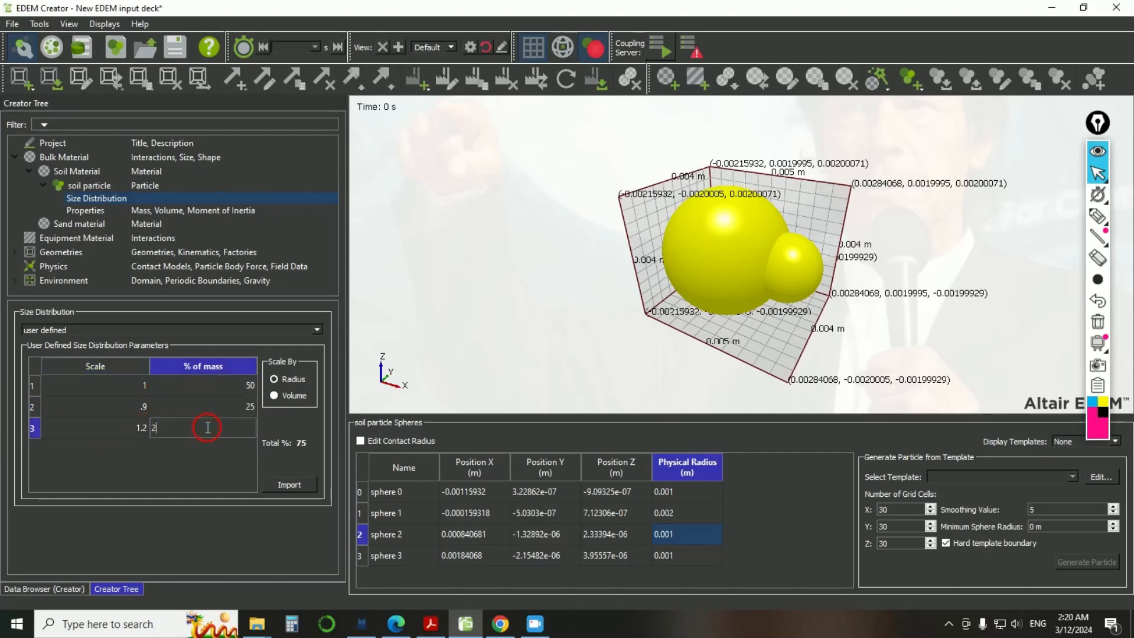
pyautogui.write('5')
pyautogui.click(186, 464)
pyautogui.click(166, 423)
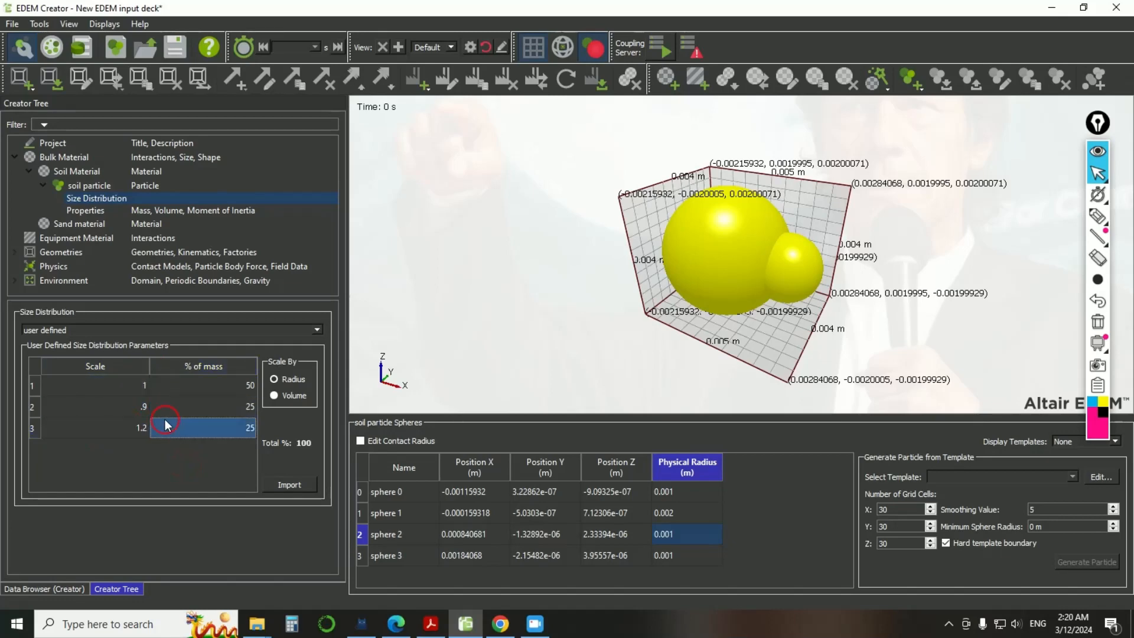
pyautogui.click(175, 447)
pyautogui.click(253, 434)
pyautogui.click(216, 443)
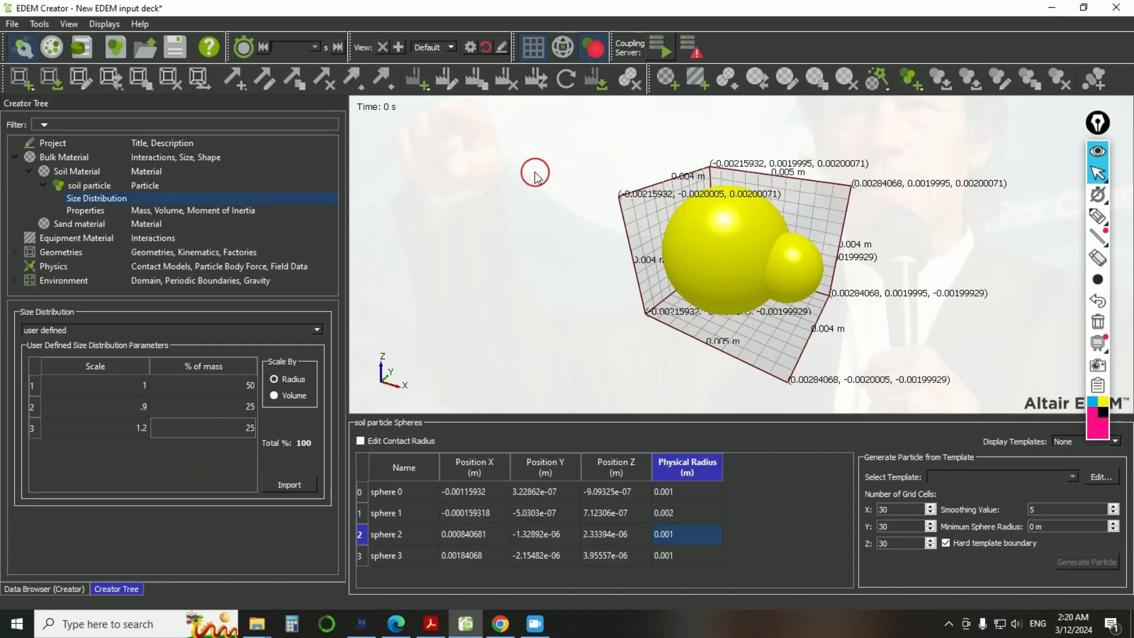
pyautogui.click(105, 431)
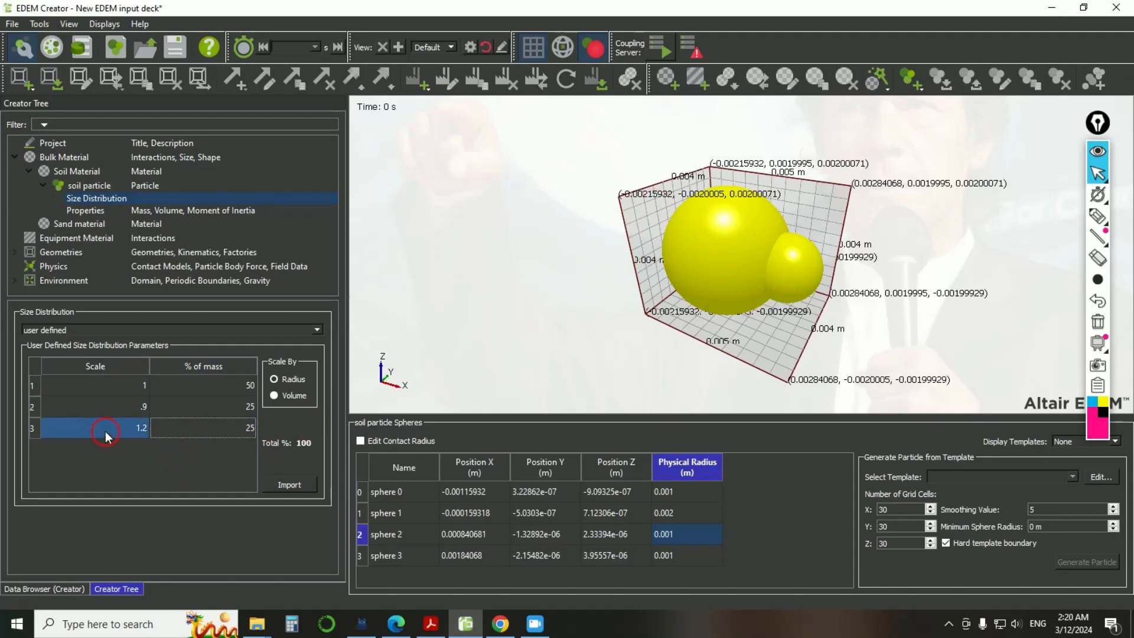
pyautogui.click(116, 435)
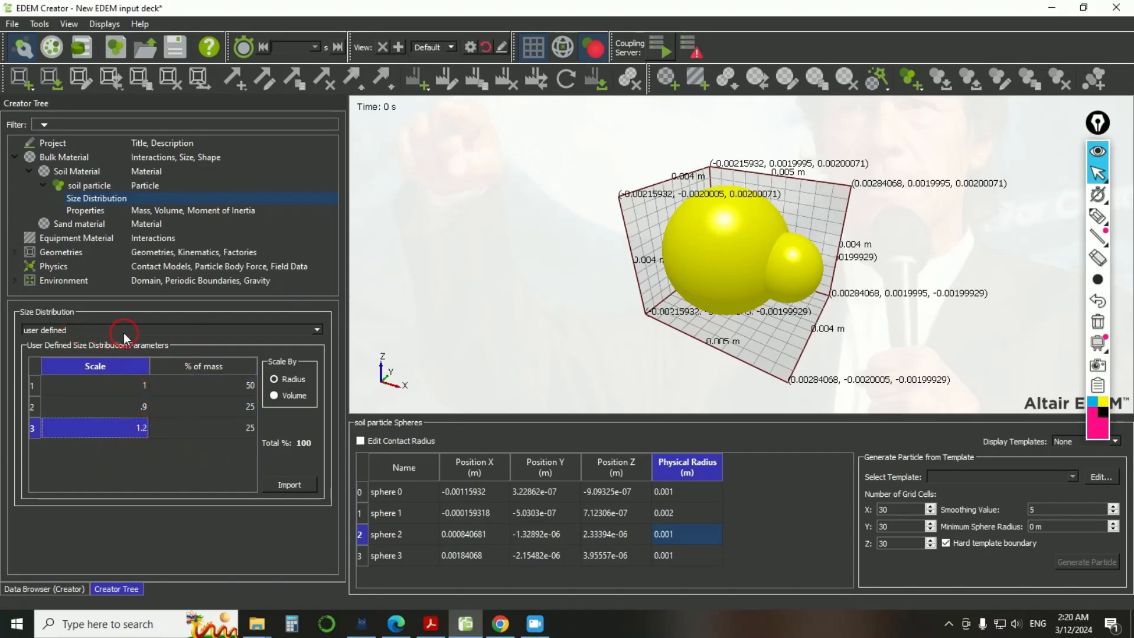
# - Open the CSV import dialog for the size distribution and close it without importing a file
pyautogui.click(293, 485)
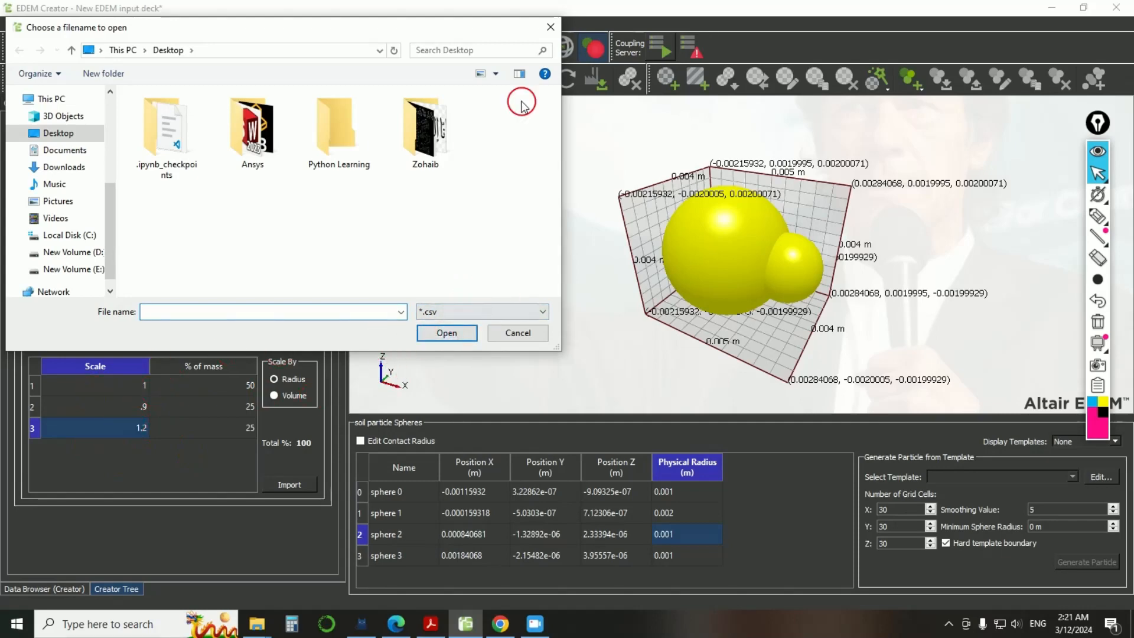
pyautogui.click(549, 26)
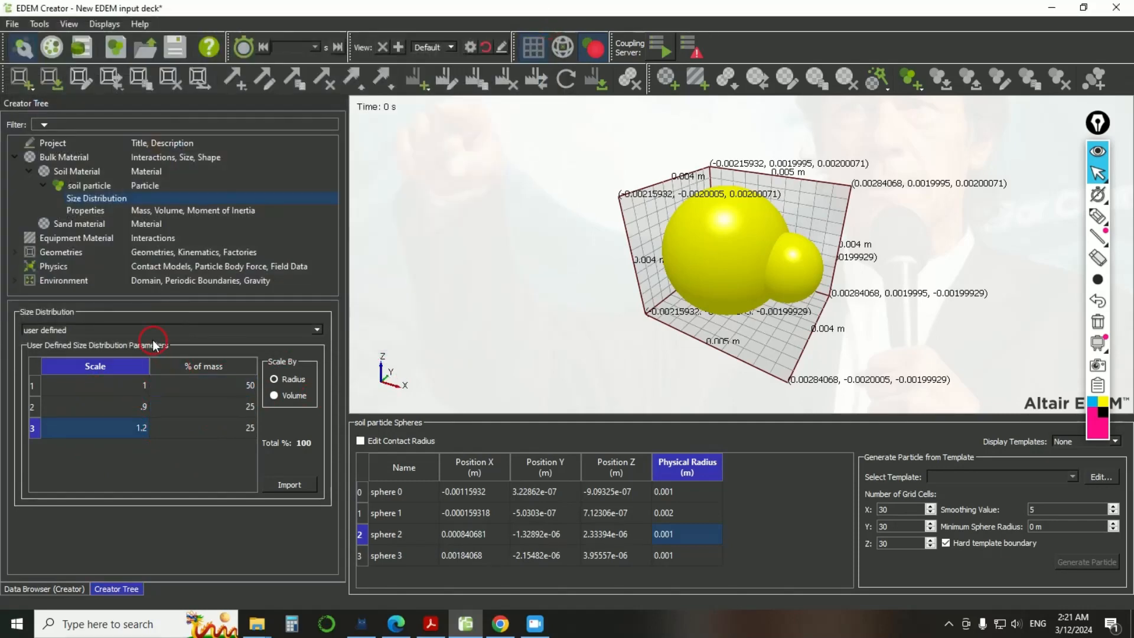
pyautogui.click(164, 426)
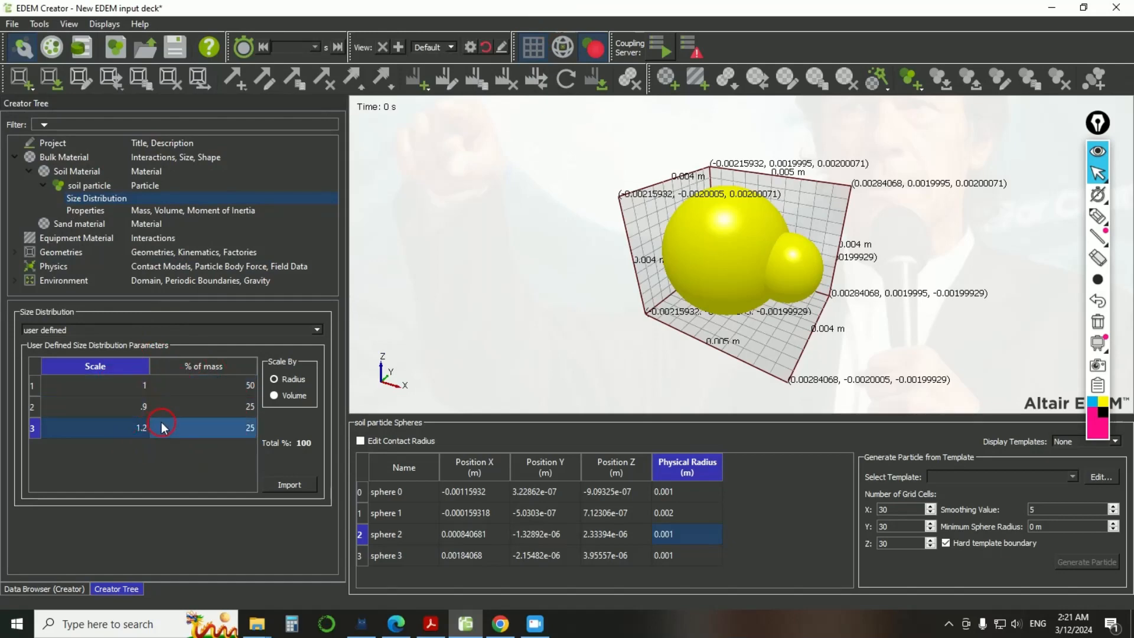
# - Review the material properties and interactions of the sand material and the soil material
pyautogui.click(73, 223)
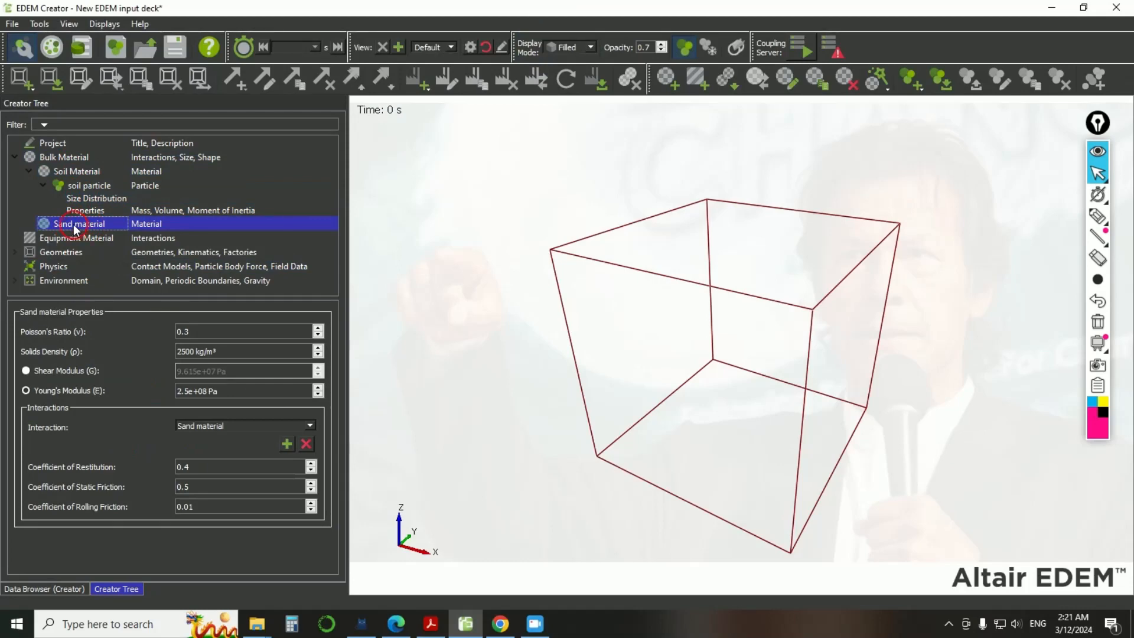
pyautogui.click(75, 171)
pyautogui.click(123, 179)
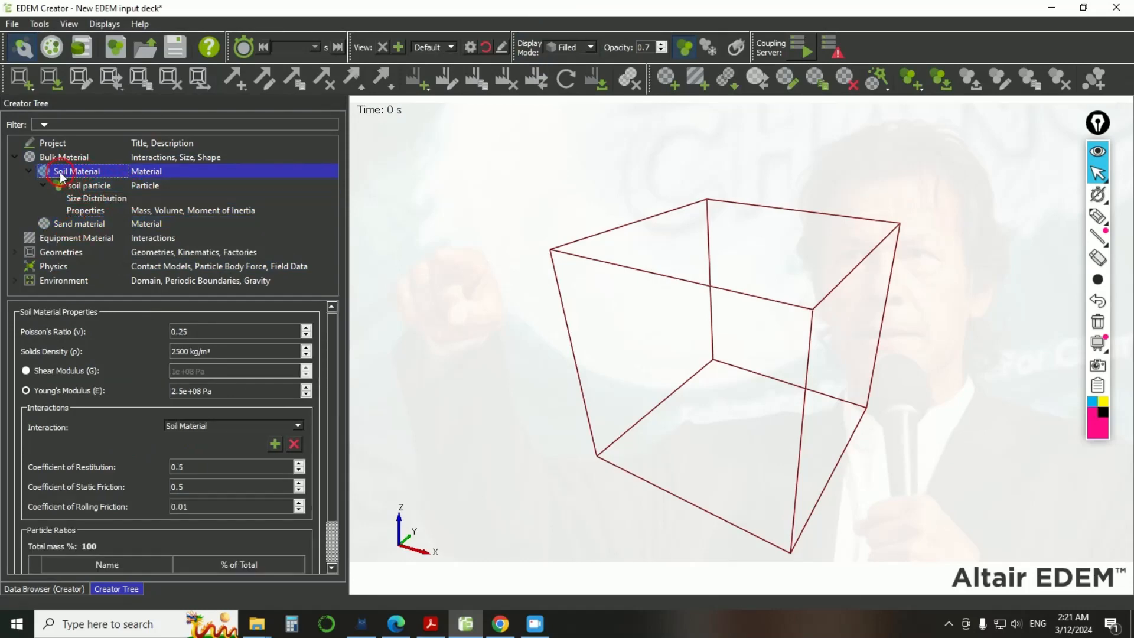
pyautogui.click(113, 171)
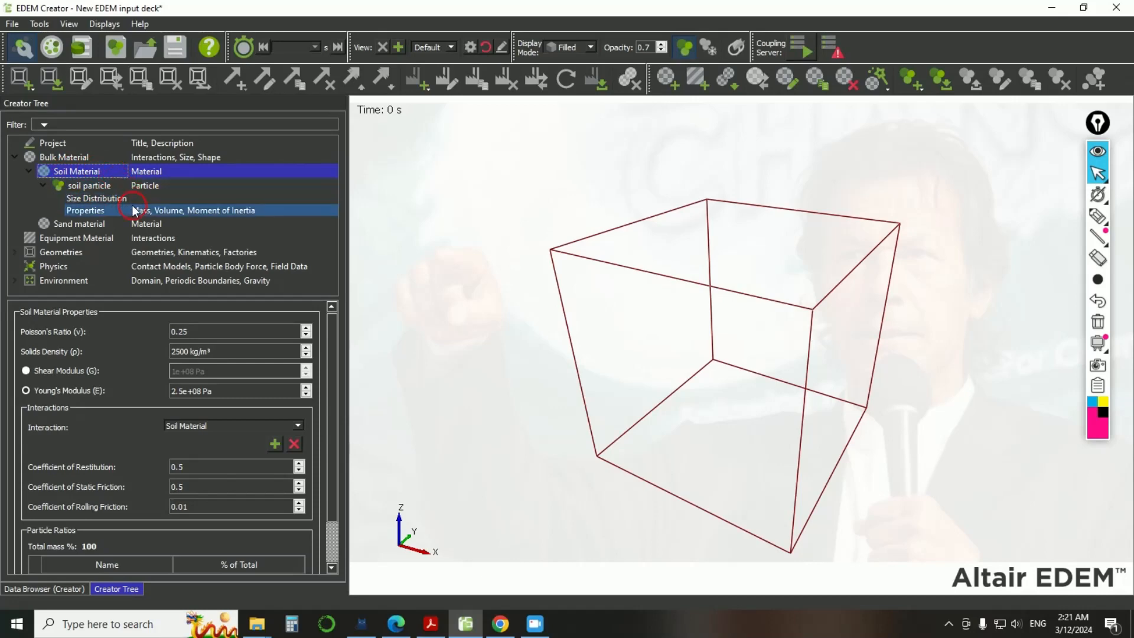
pyautogui.click(89, 171)
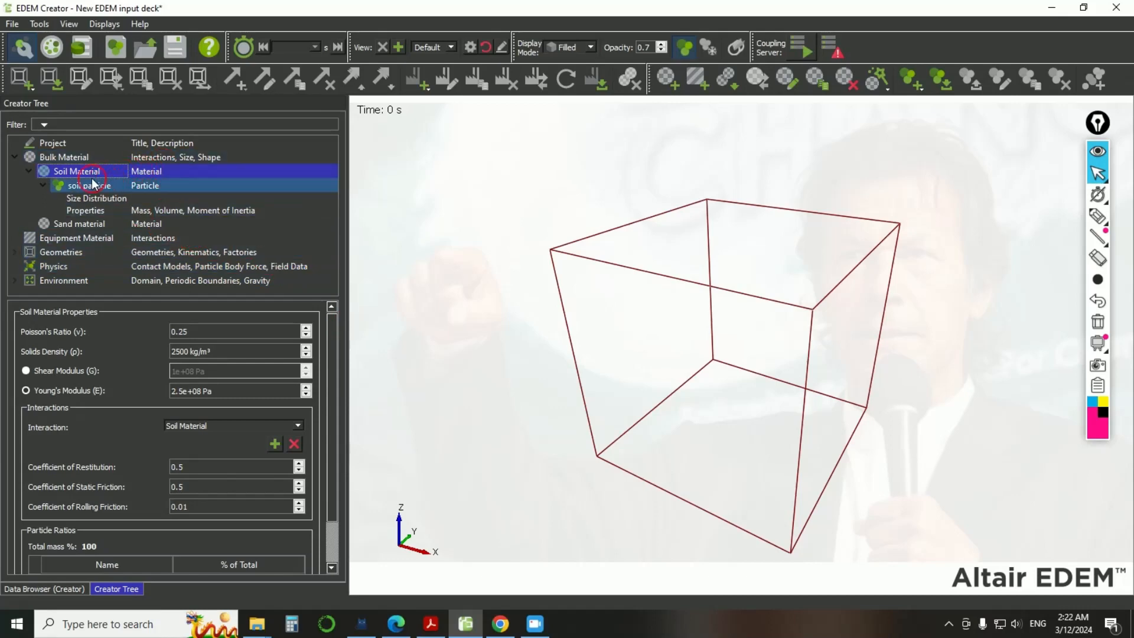
# - Open the Powders Wizard for the bulk material
pyautogui.rightClick(121, 157)
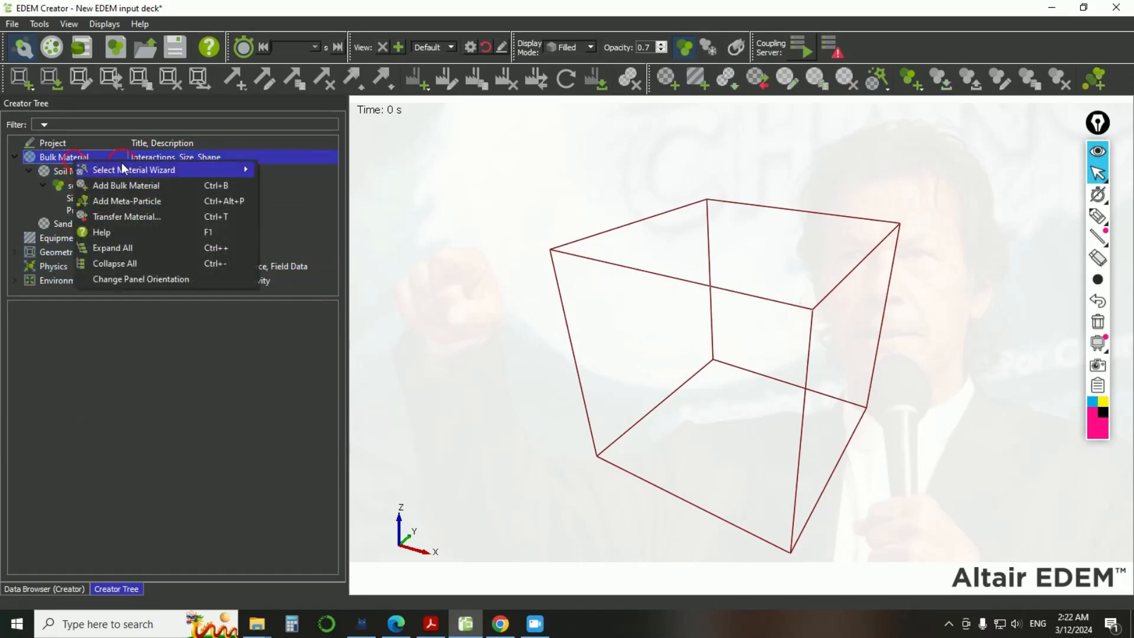
pyautogui.moveTo(159, 171)
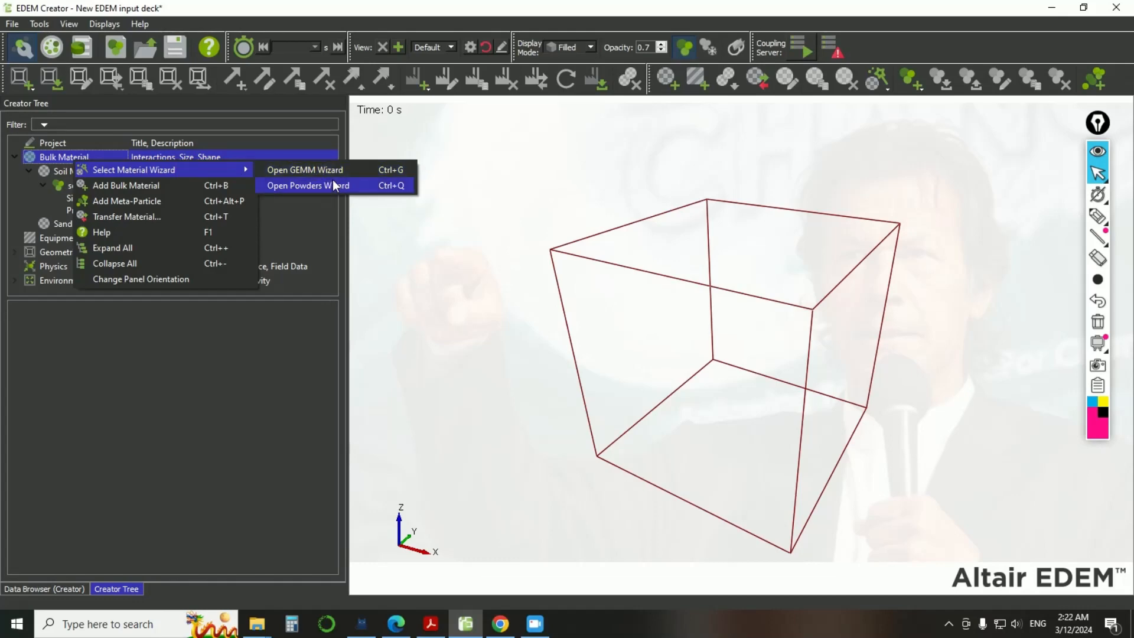
pyautogui.click(317, 188)
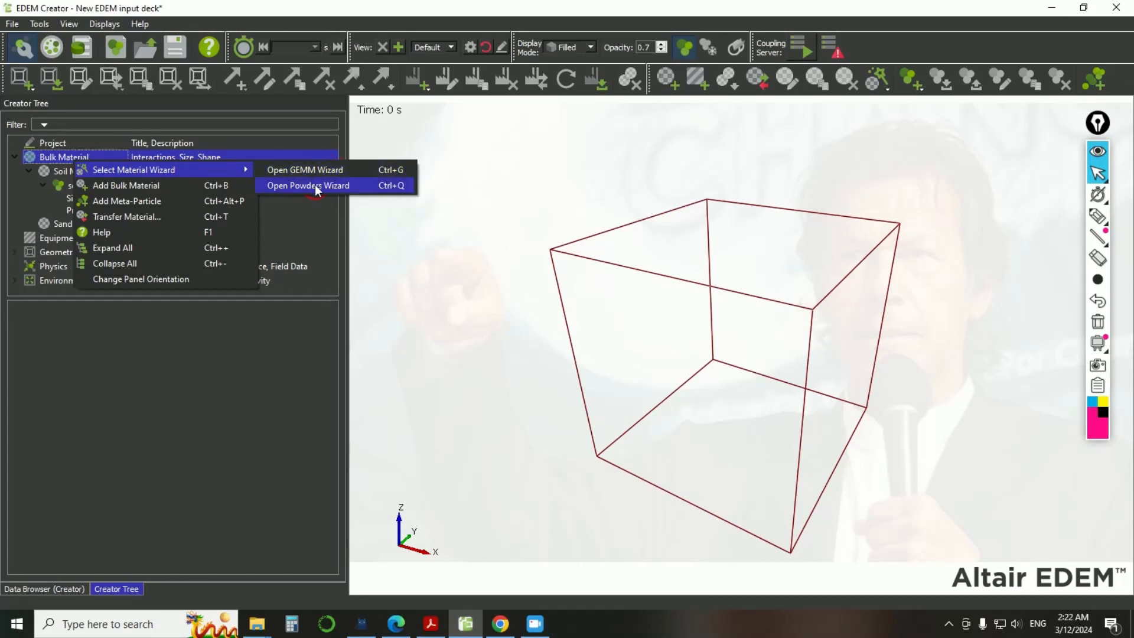